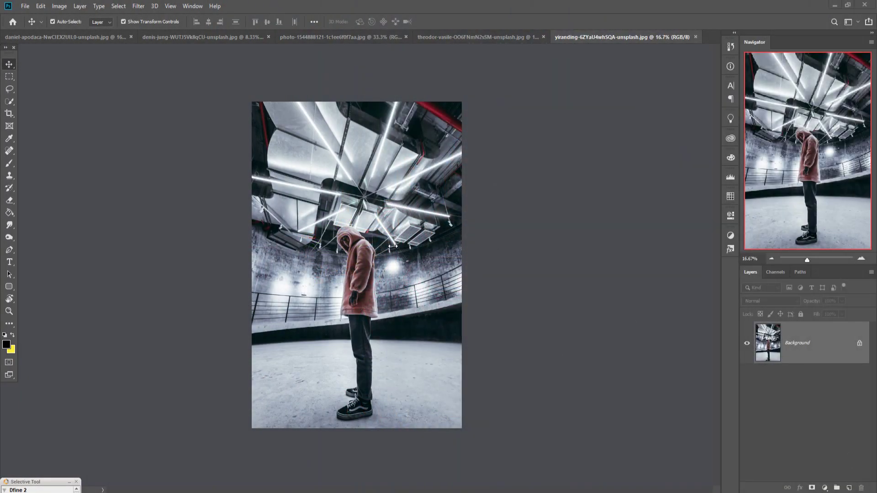
Step: Create a blank white 1280×720 document from the Custom preset
left_click(21, 6)
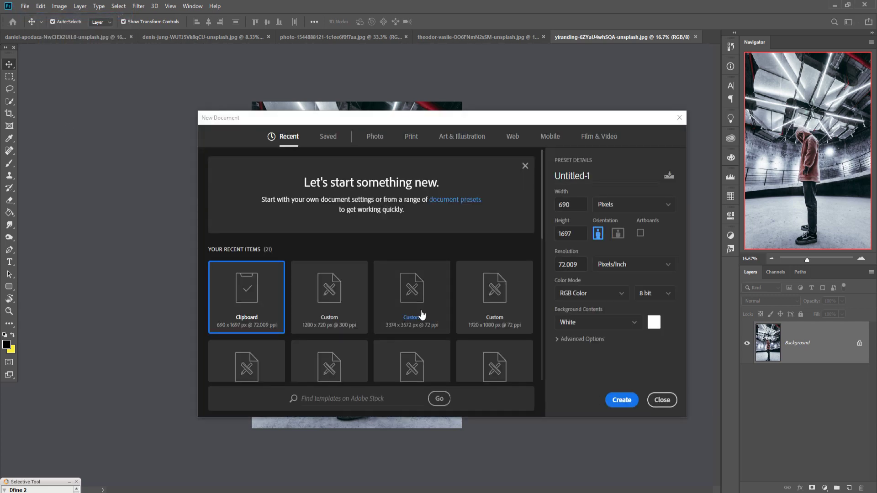
left_click(330, 291)
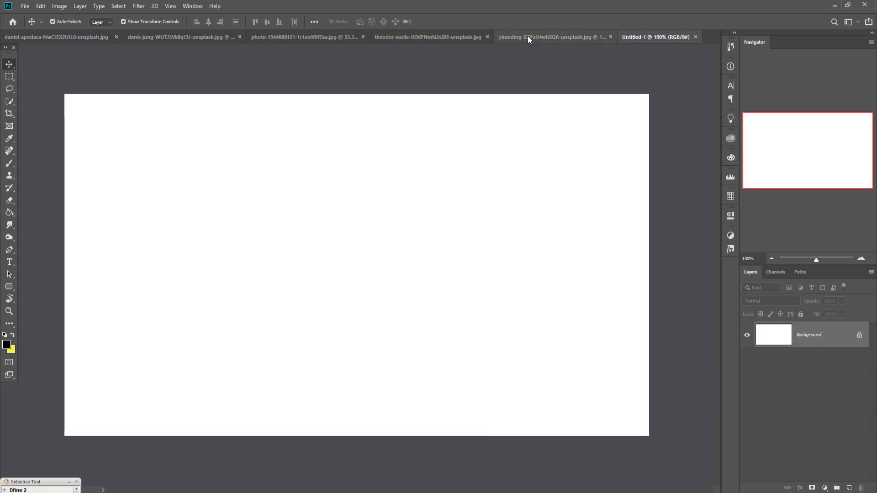
Step: Crop the blank canvas from its left edge in two passes until it is nearly square
left_click(9, 113)
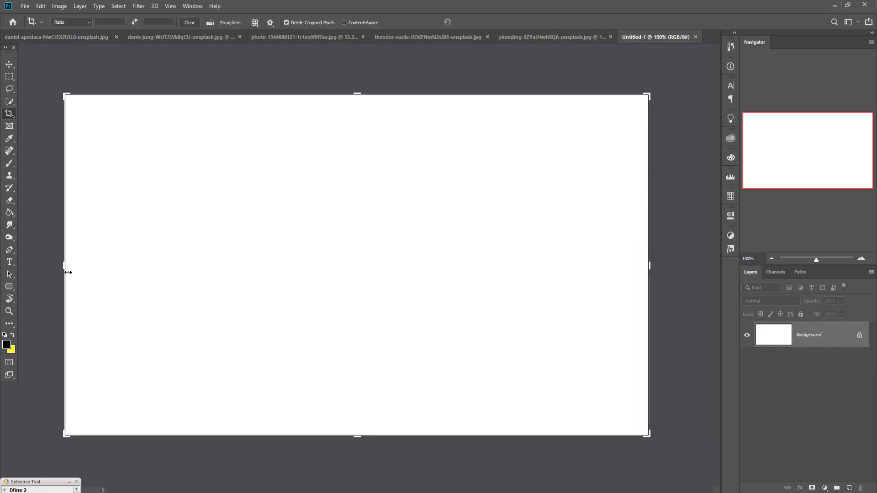
left_click_drag(68, 272, 155, 288)
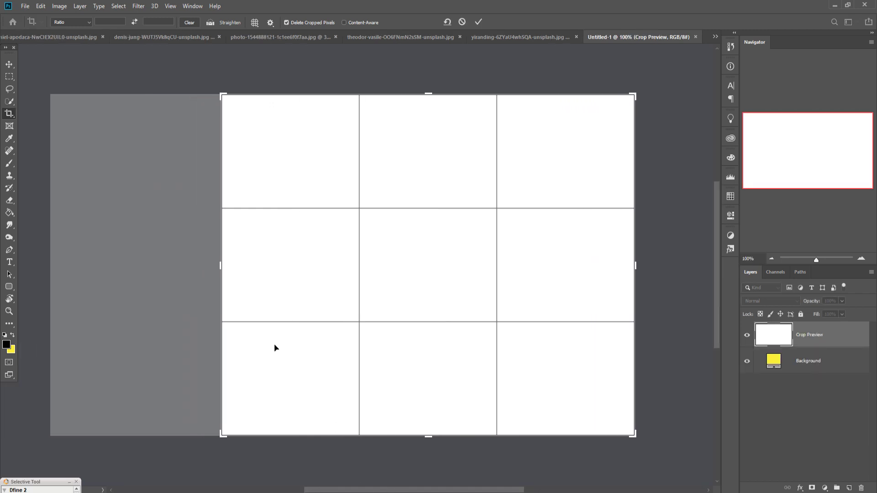
left_click_drag(224, 274, 228, 270)
left_click(479, 22)
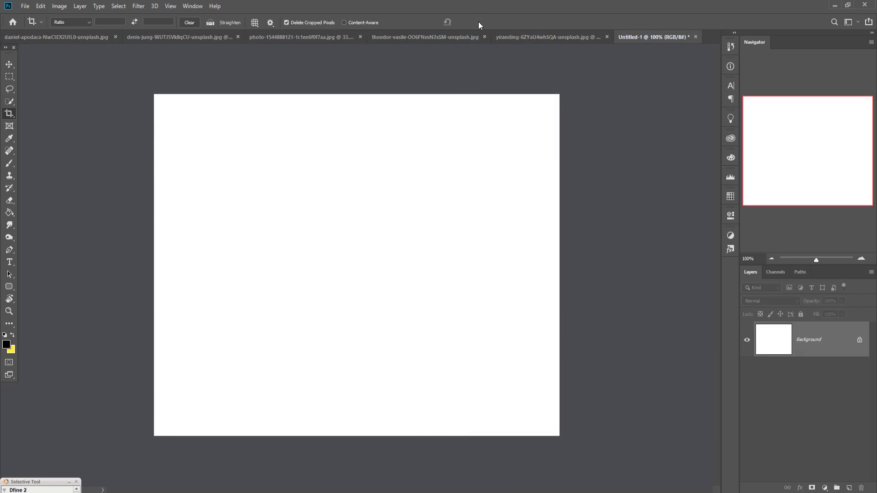
left_click(10, 69)
left_click(9, 114)
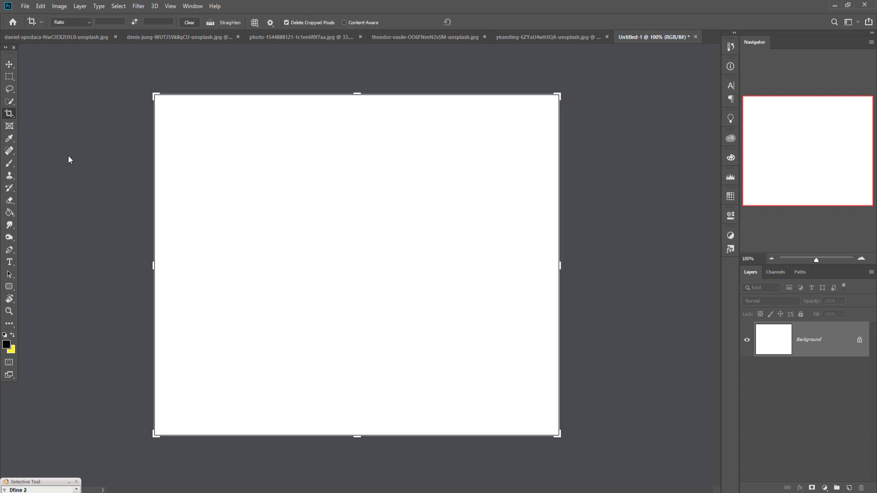
left_click_drag(156, 265, 190, 267)
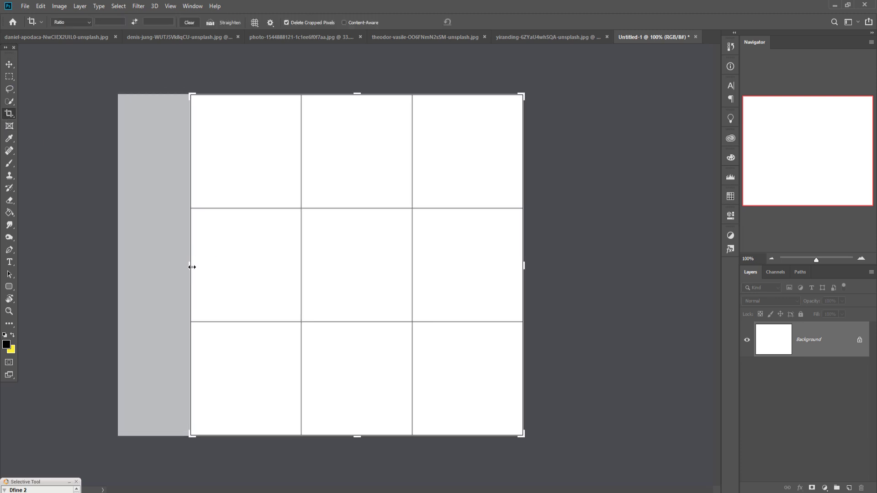
left_click(478, 24)
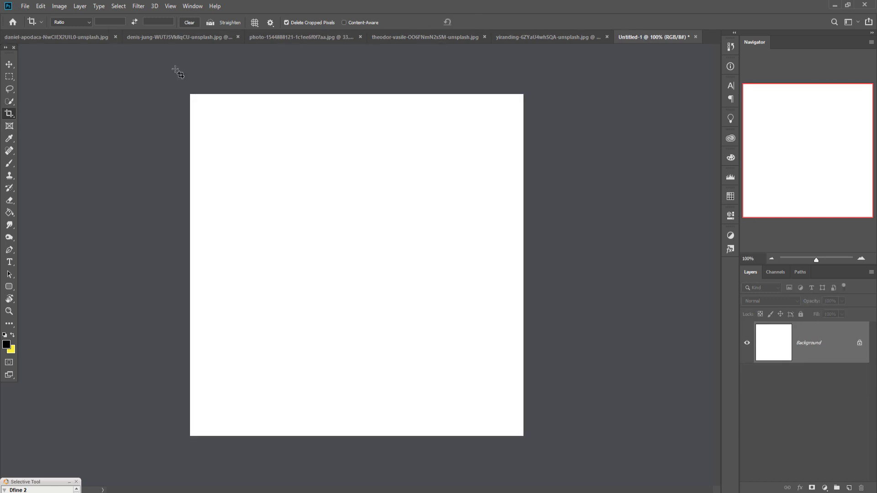
left_click(10, 67)
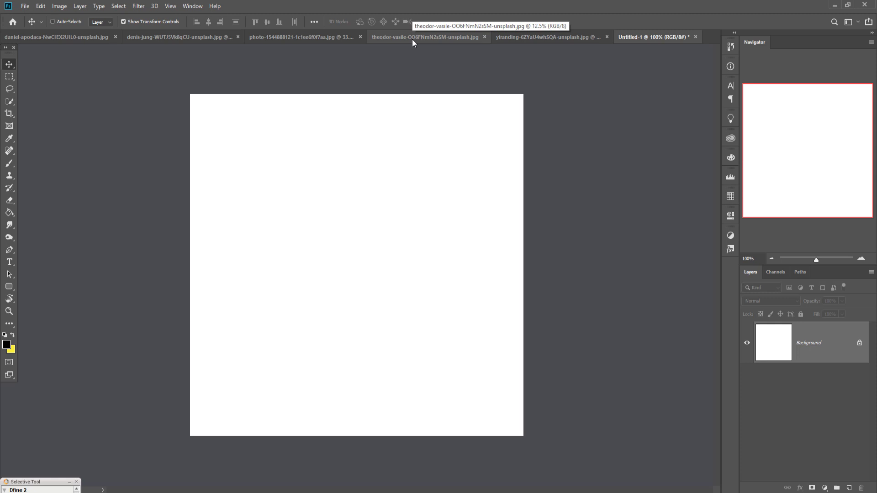
Step: Marquee the city square photo from the horizon down and drag it into the new canvas
key("ctrl")
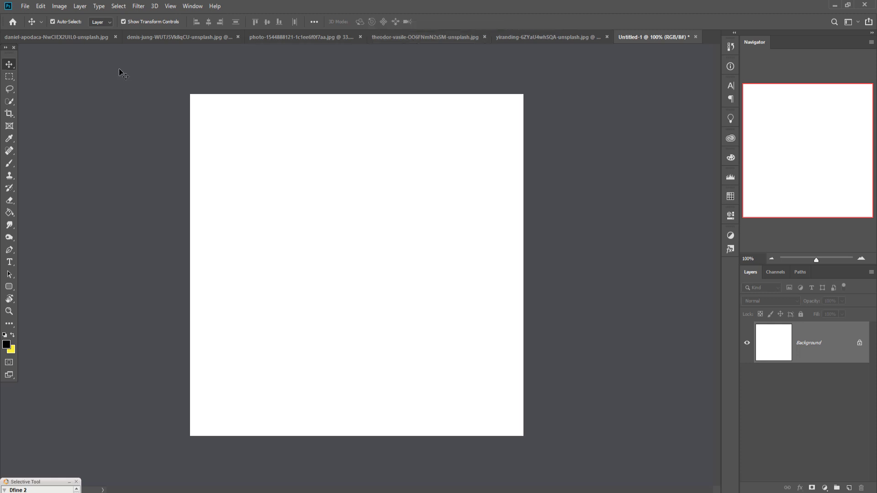
left_click(83, 38)
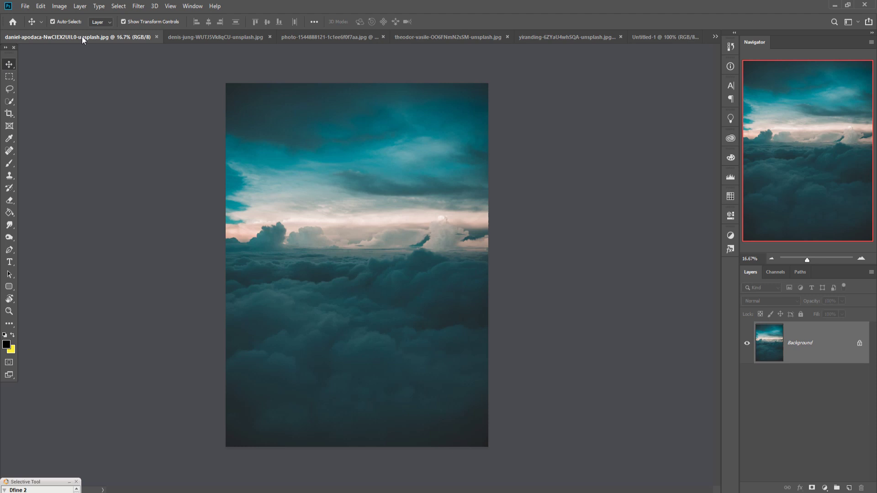
left_click(187, 37)
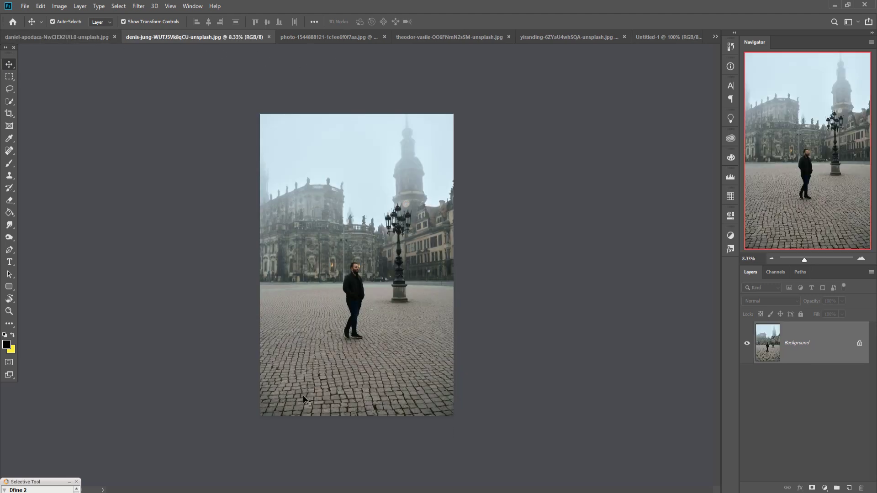
left_click(9, 77)
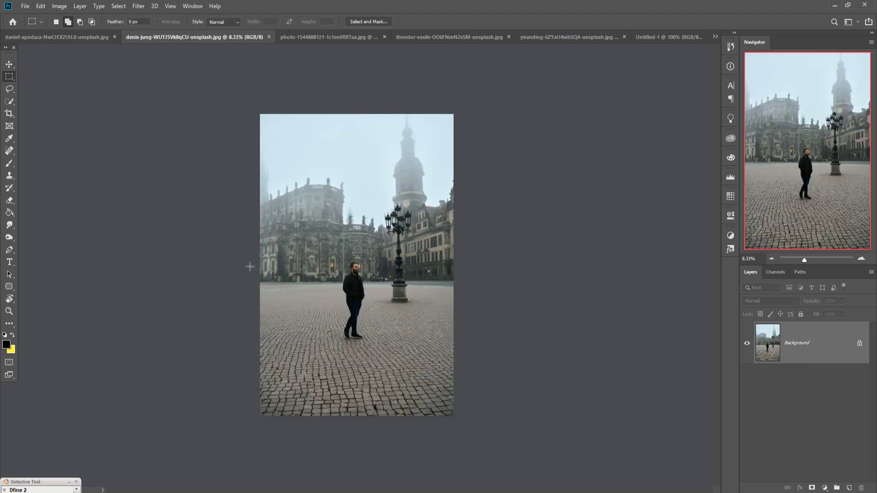
mouse_move(263, 285)
left_mouse_down()
mouse_move(478, 368)
mouse_move(566, 455)
left_mouse_up()
left_click(9, 64)
mouse_move(175, 37)
left_mouse_down()
mouse_move(176, 75)
mouse_move(611, 113)
left_mouse_up()
left_click(648, 37)
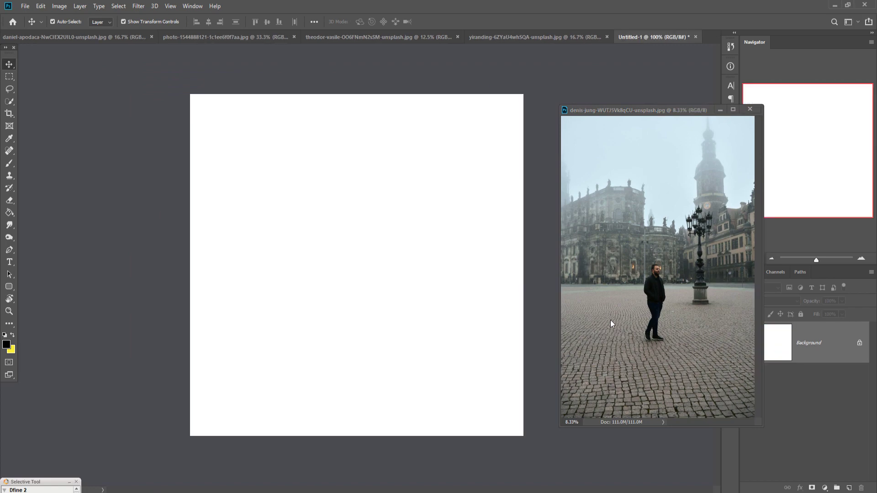
left_click_drag(639, 316, 465, 342)
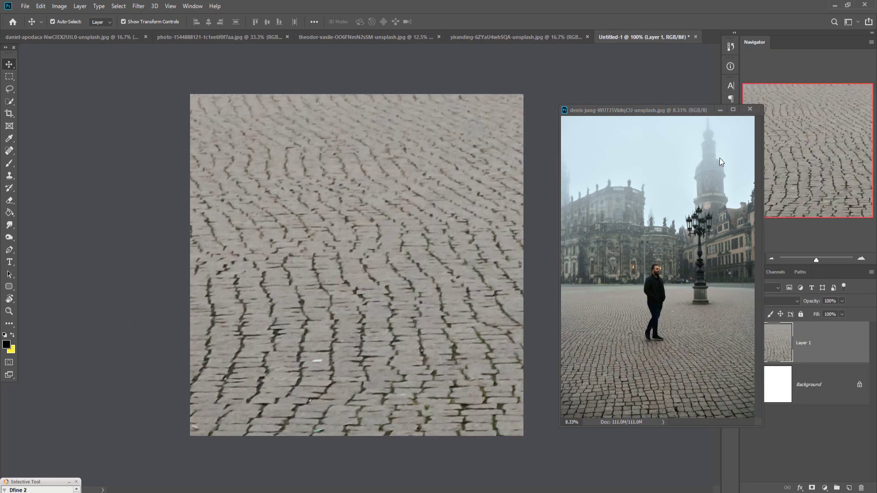
left_click(717, 110)
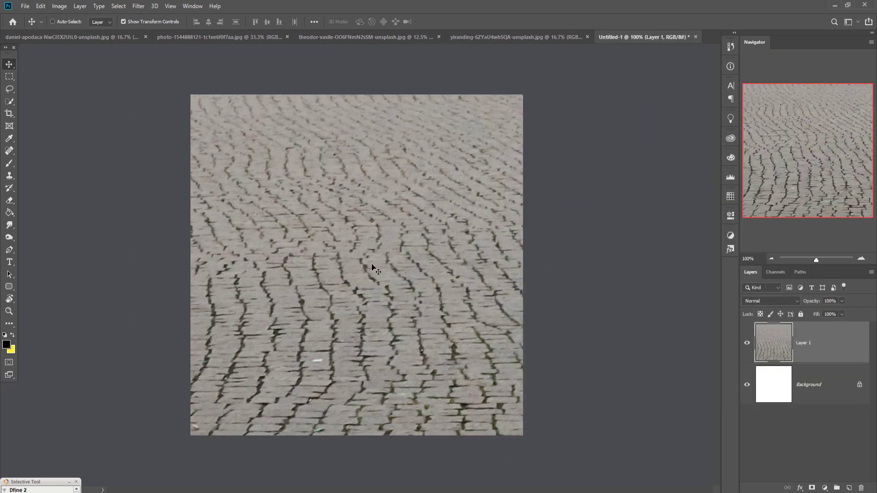
Step: Scale the pasted cobblestone square down to fit the canvas width
key("ctrl+minus")
key("ctrl+minus")
left_click_drag(528, 106, 341, 180)
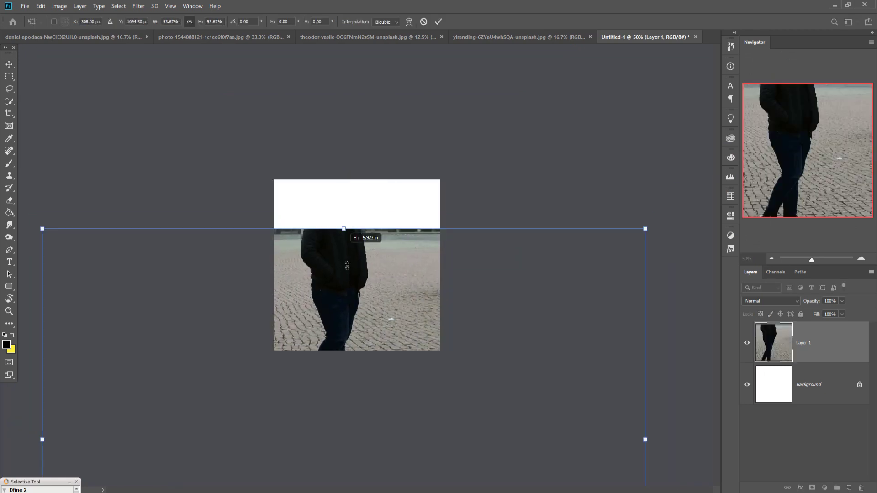
mouse_move(341, 180)
left_mouse_down()
mouse_move(354, 238)
mouse_move(374, 267)
mouse_move(382, 241)
left_mouse_up()
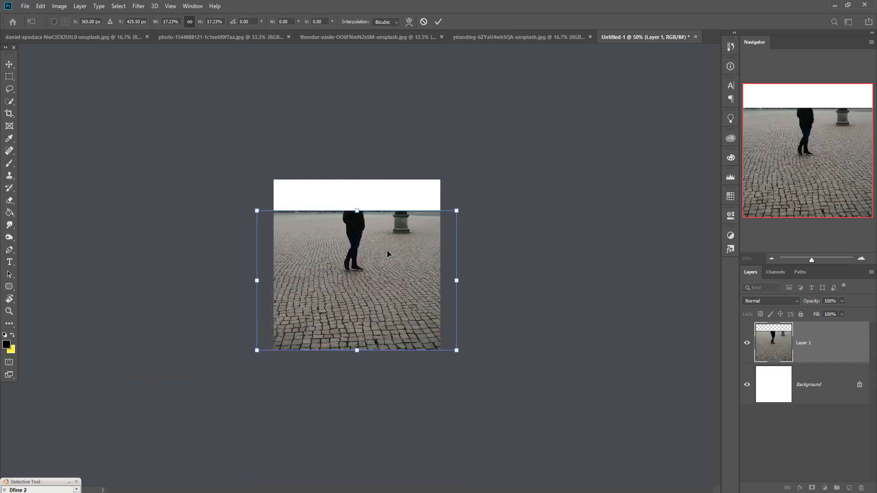
left_click_drag(361, 213, 359, 232)
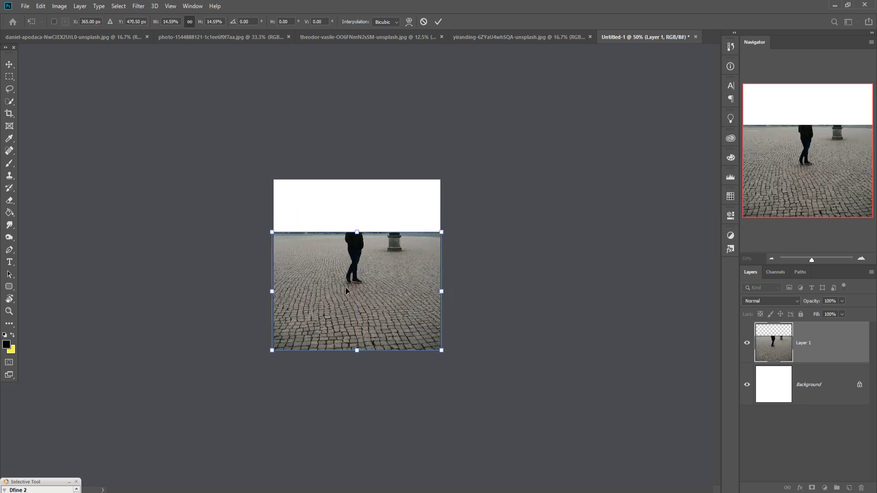
left_click(438, 20)
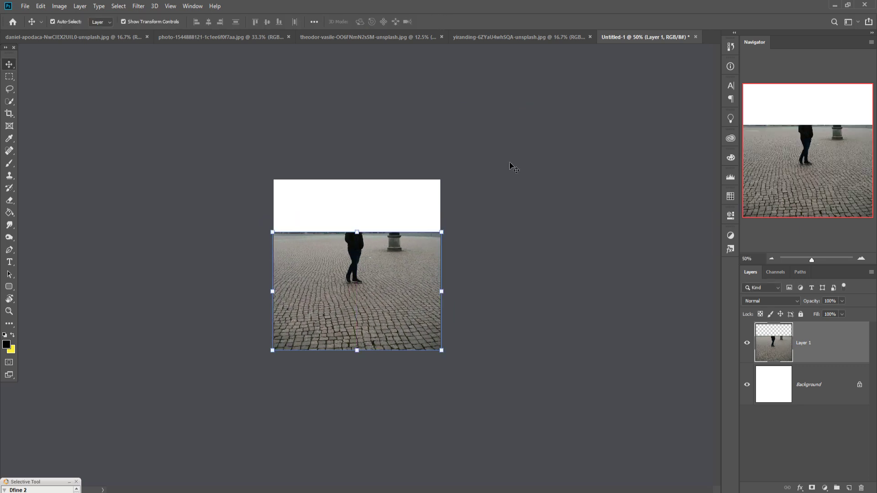
key("ctrl+plus")
key("ctrl+plus")
key("ctrl+plus")
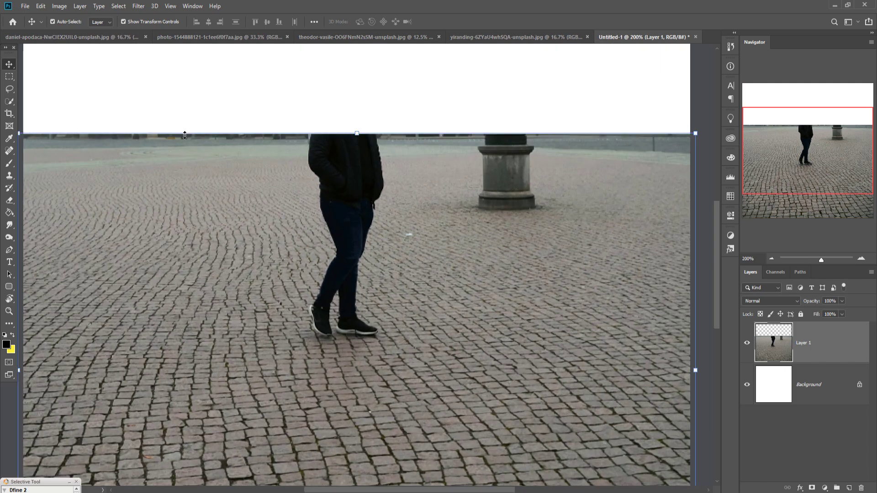
Step: Quick-select the walking man and expand the selection by 20 pixels
left_click(9, 101)
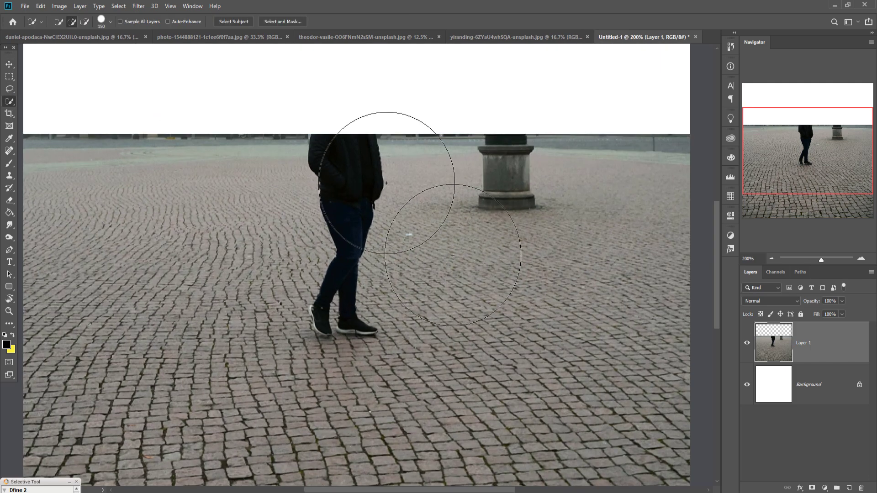
key("bracketleft")
key("bracketleft")
key("bracketleft")
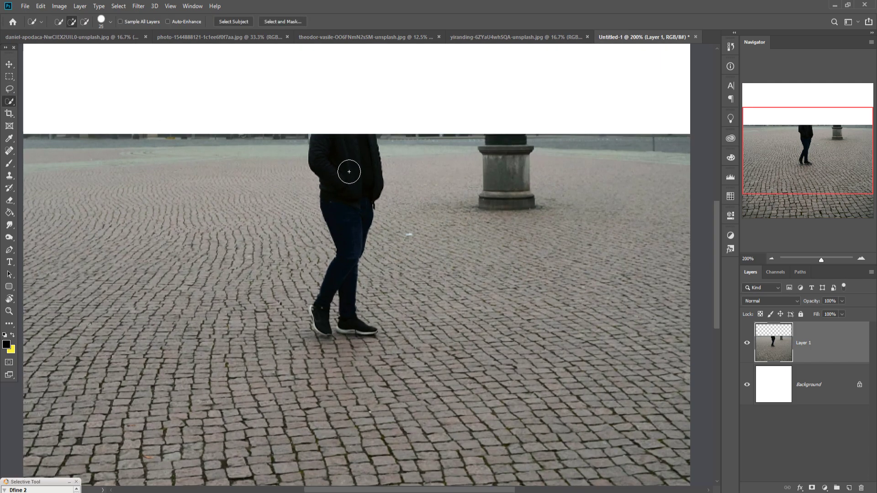
left_click_drag(358, 182, 354, 216)
left_click(118, 6)
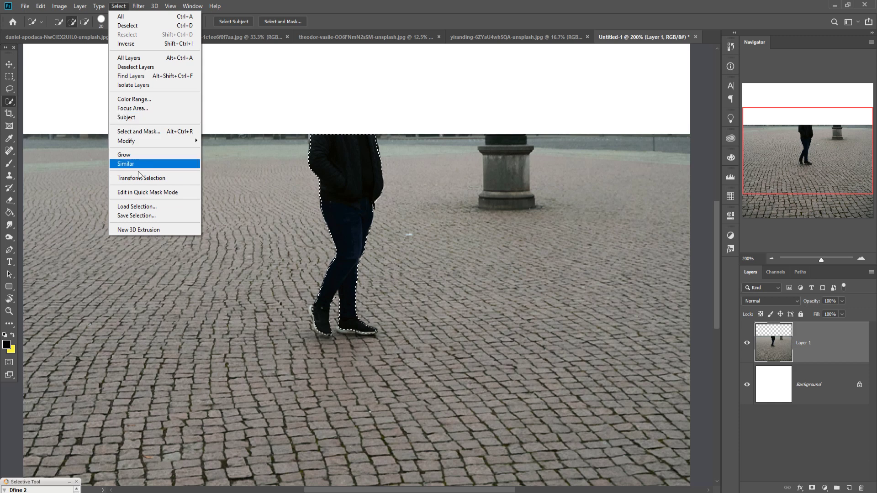
mouse_move(126, 140)
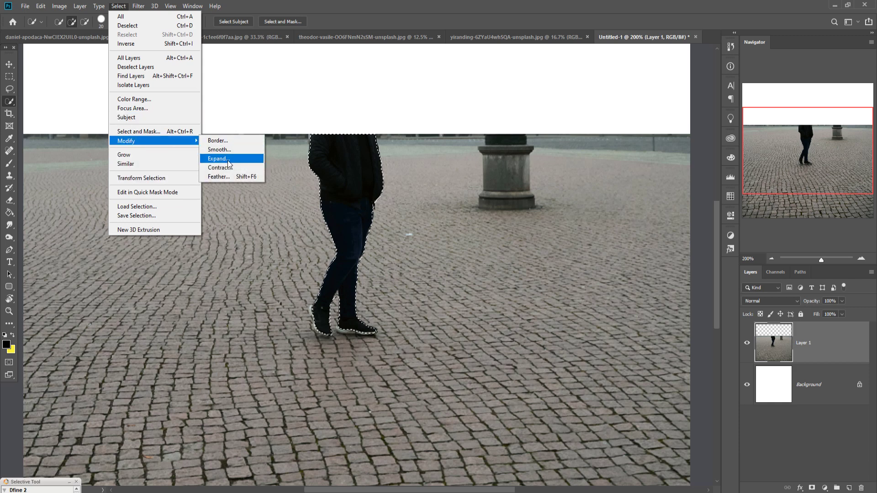
left_click(220, 154)
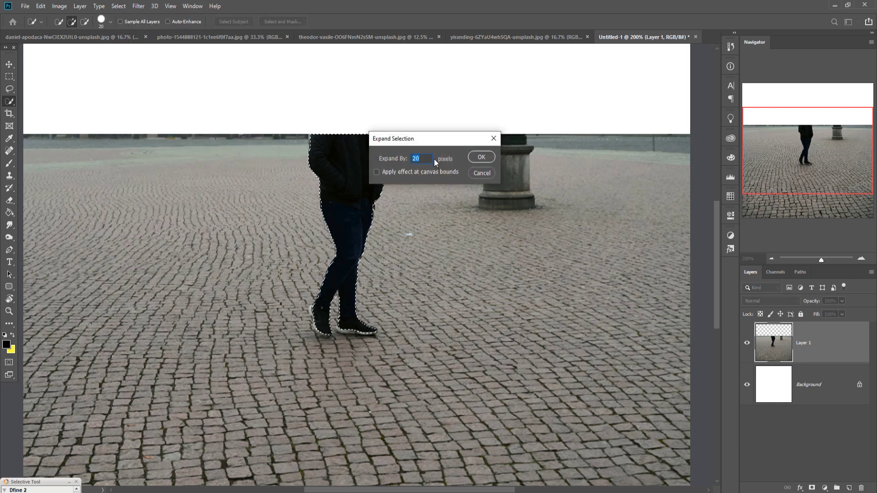
left_click(481, 157)
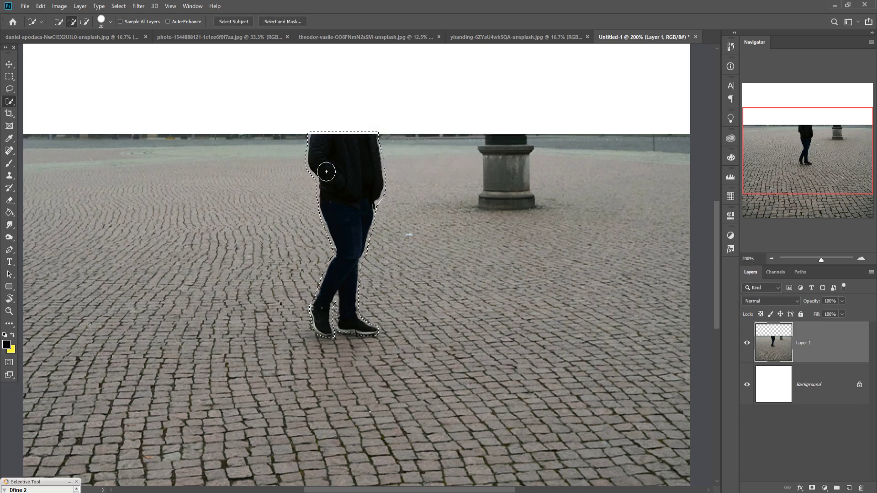
Step: Content-Aware fill the man's selection, after undoing an accidental flat gray fill
left_click(41, 6)
left_click(56, 156)
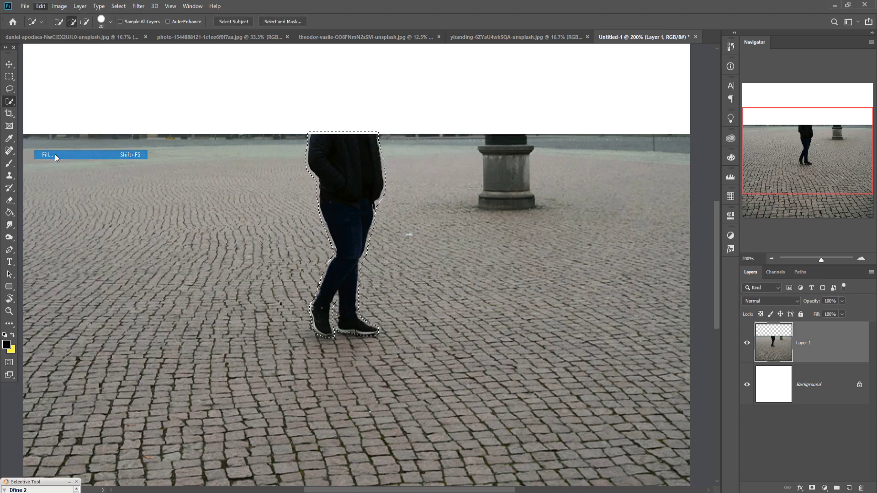
left_click(506, 140)
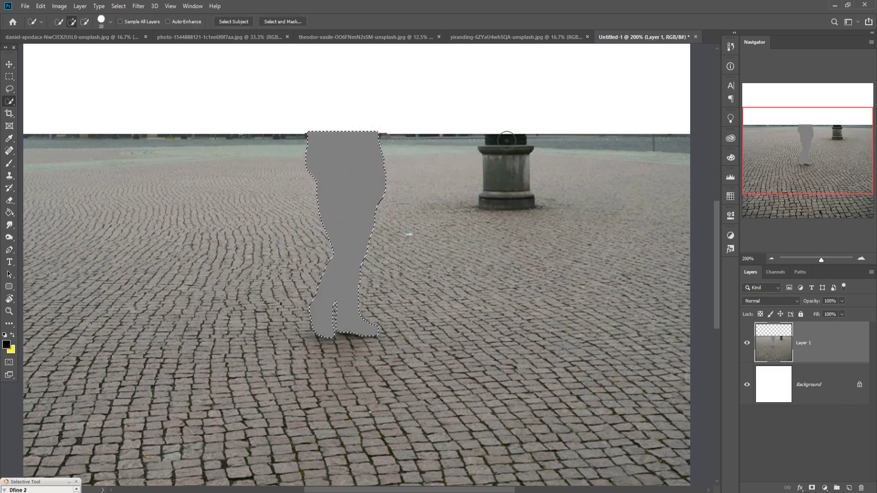
key("ctrl+z")
left_click(41, 6)
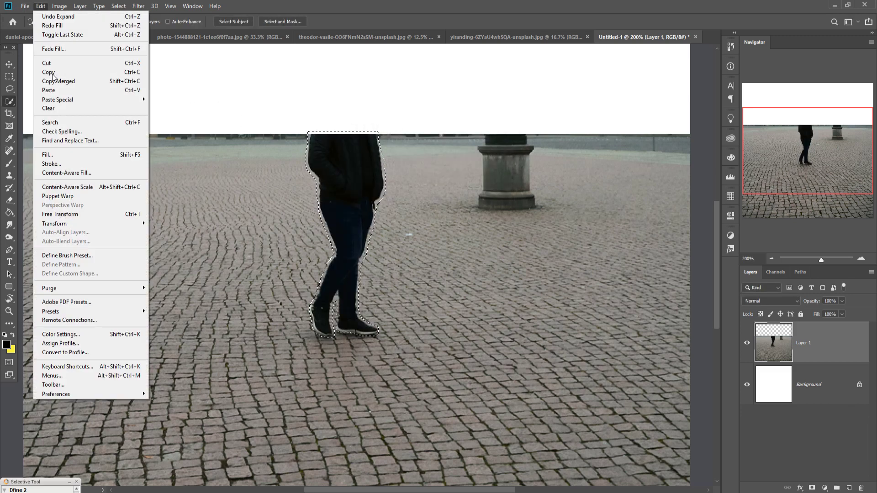
left_click(55, 155)
left_click(471, 132)
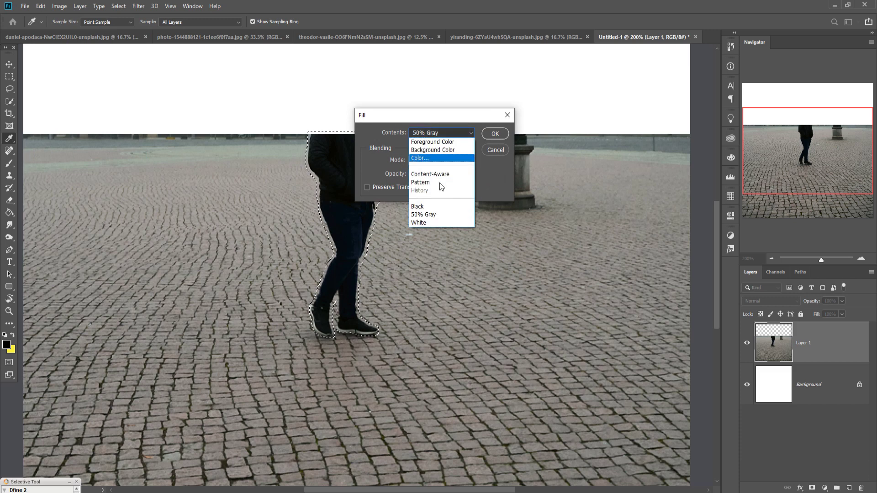
left_click(432, 173)
left_click(495, 136)
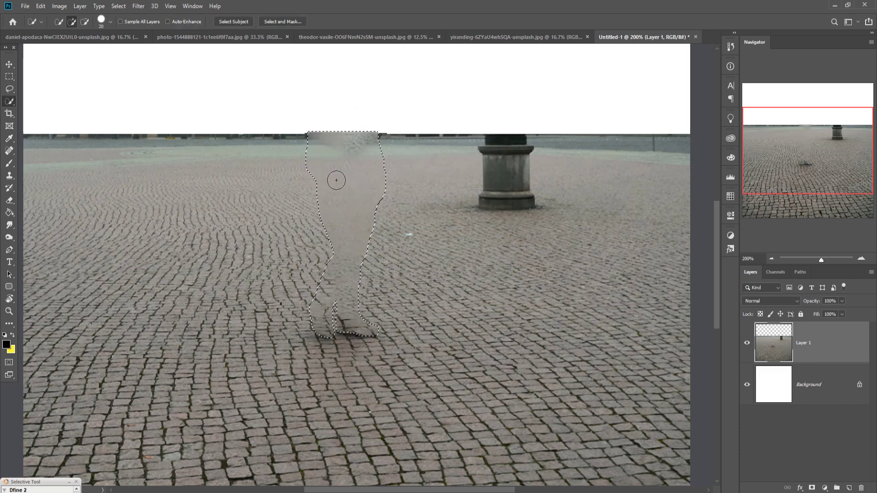
Step: Deselect, then quick-select the stone pillar and expand that selection slightly
left_click(118, 6)
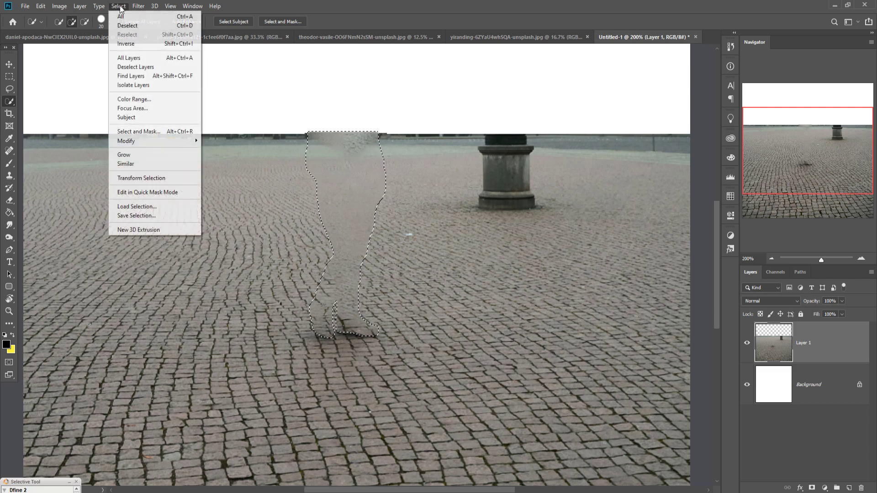
left_click(137, 25)
left_click_drag(511, 157, 505, 207)
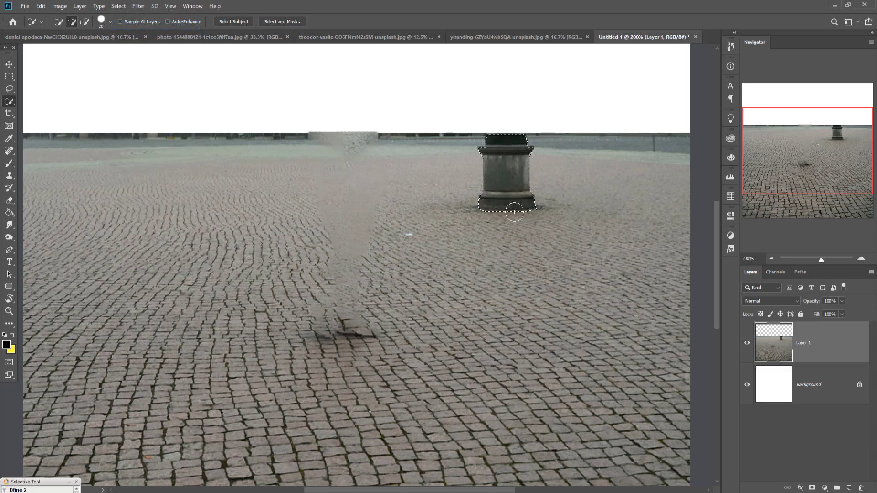
left_click(118, 6)
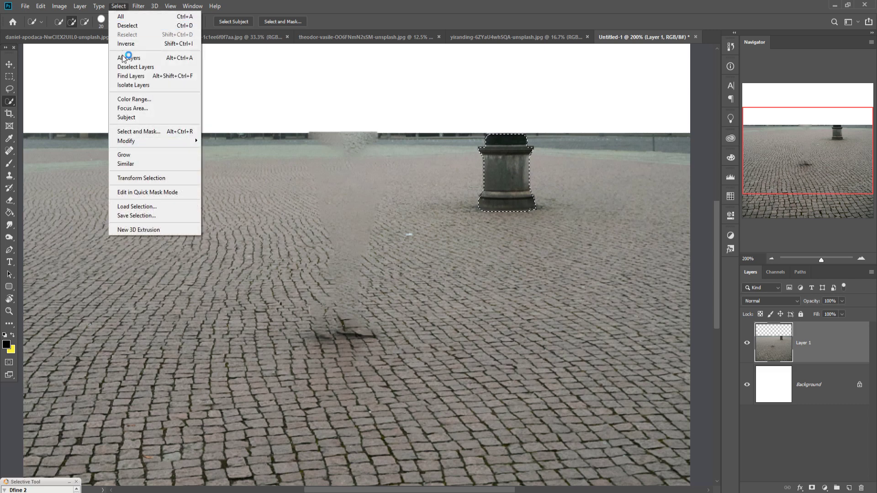
mouse_move(126, 140)
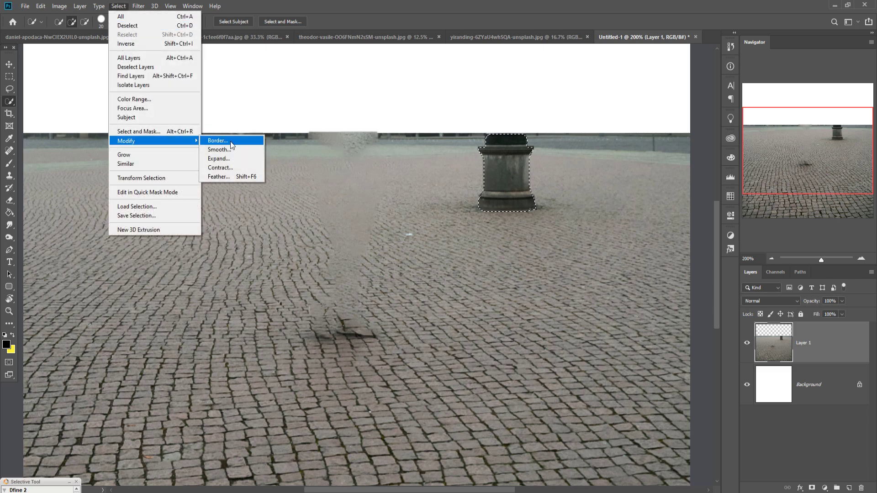
left_click(229, 159)
left_click(482, 133)
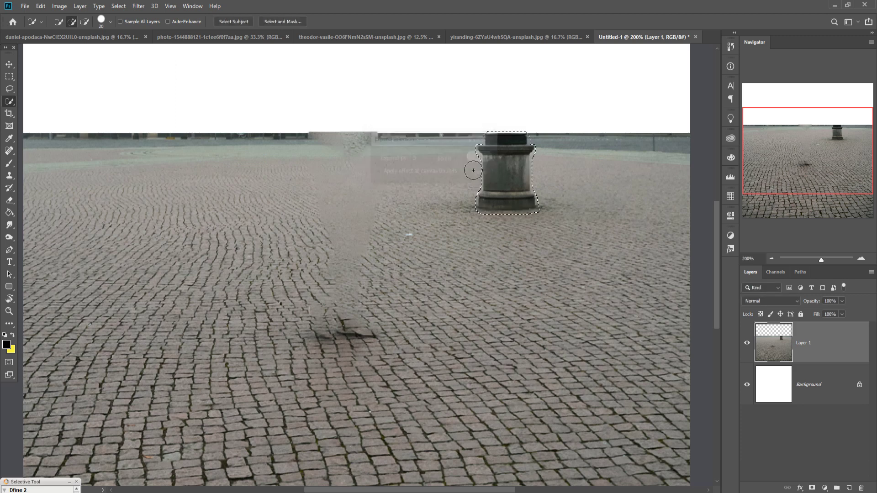
Step: Content-Aware fill the pillar area, then deselect
left_click(41, 6)
left_click(50, 154)
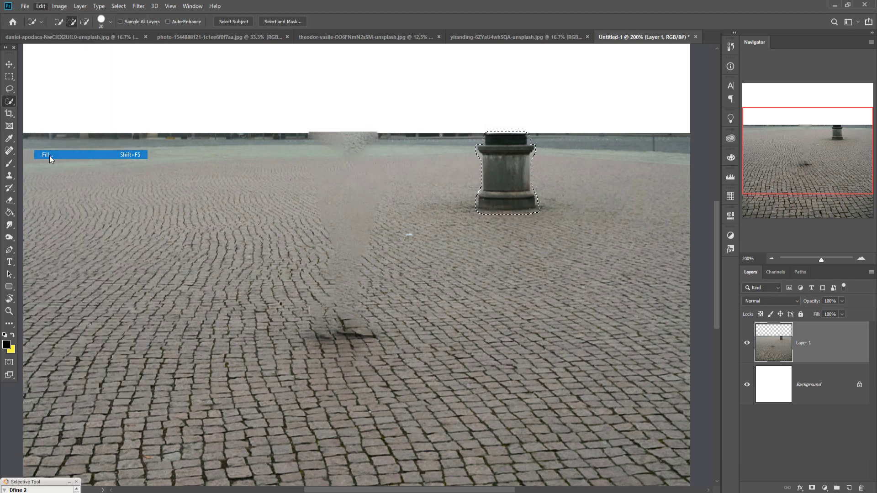
left_click(495, 133)
key("w")
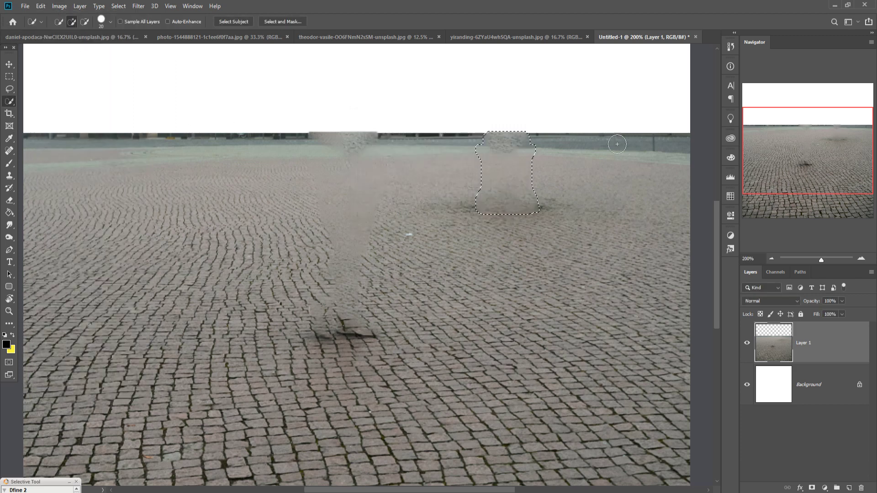
left_click(118, 6)
left_click(128, 24)
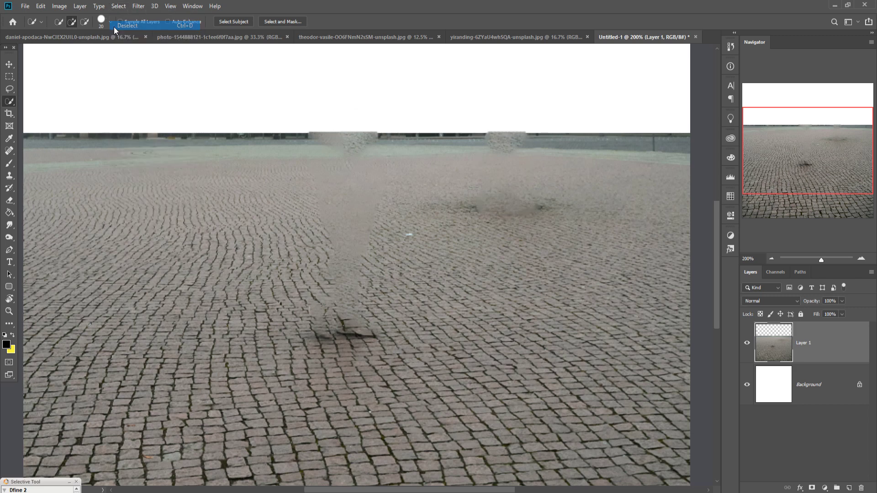
left_click(10, 65)
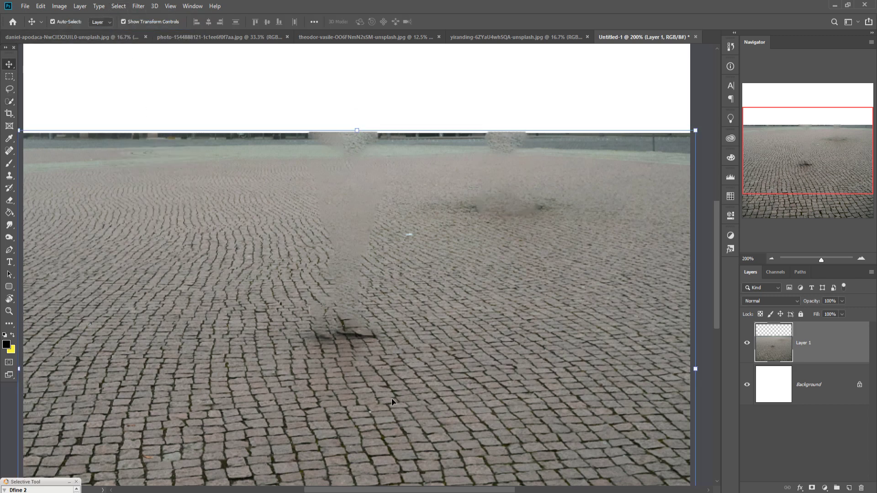
Step: Clone-stamp clean cobbles over the dark streaks where the man's feet were
left_click(9, 188)
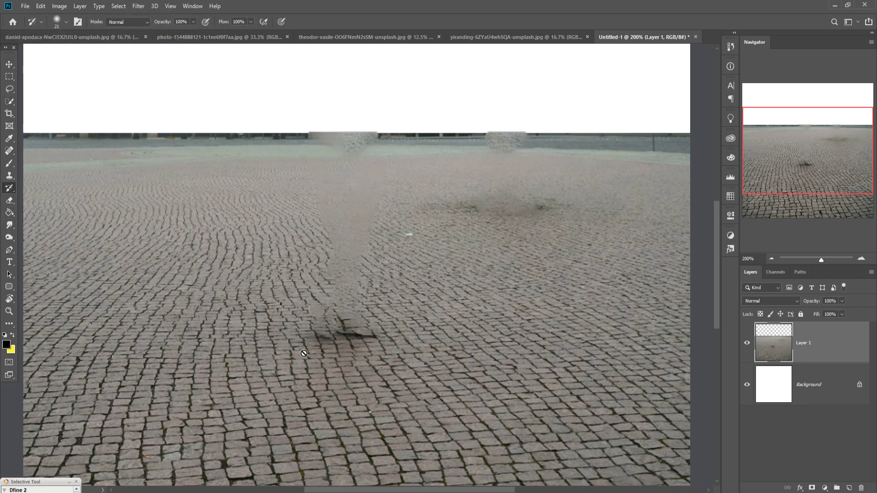
left_click(11, 177)
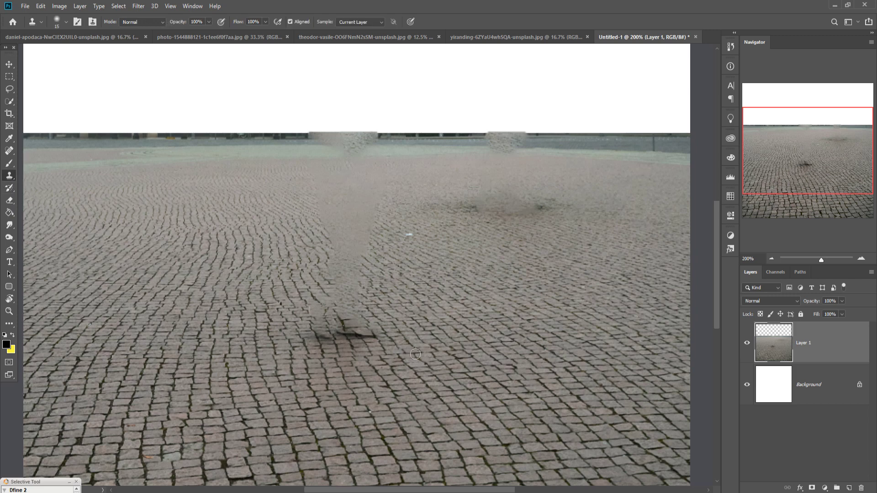
left_click(386, 340, "alt")
left_click(364, 341)
left_click_drag(369, 349, 315, 343)
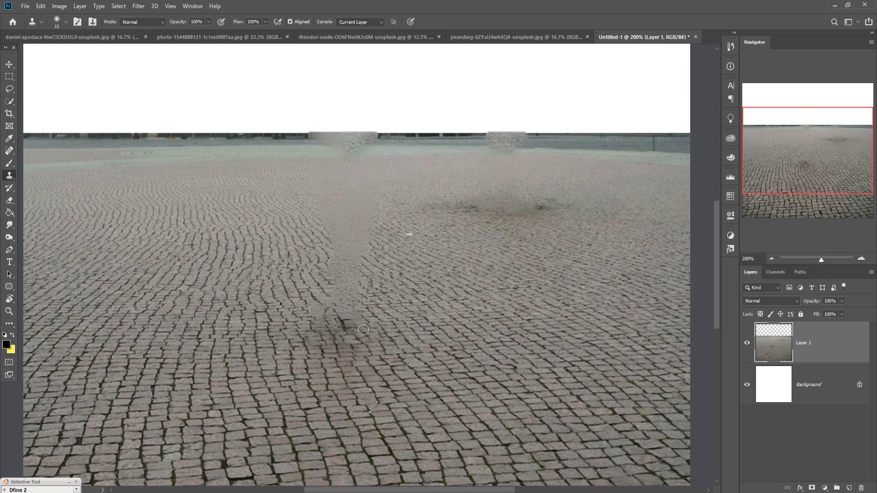
left_click_drag(363, 329, 318, 328)
left_click_drag(412, 301, 332, 318)
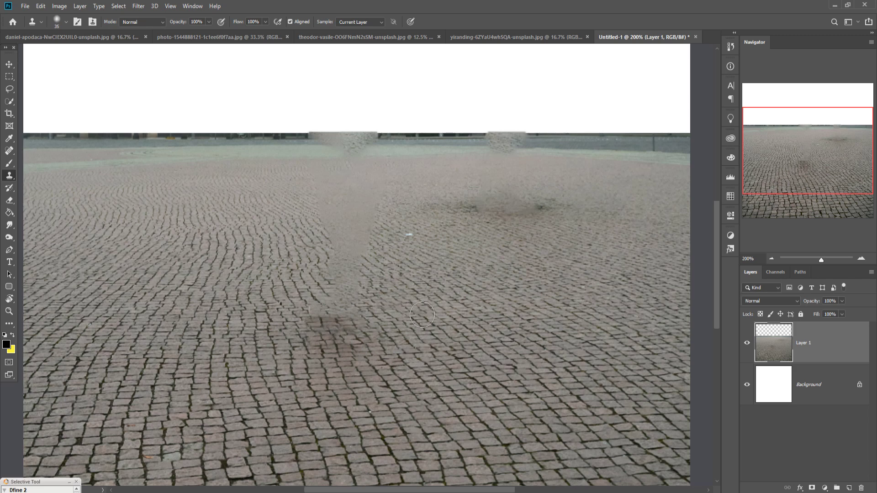
left_click(445, 294, "alt")
mouse_move(379, 328)
left_mouse_down()
mouse_move(354, 291)
mouse_move(338, 303)
mouse_move(338, 319)
left_mouse_up()
Step: Clone cobbles over the higher blurry streaks and the smudge where the pillar stood
left_click(231, 245, "alt")
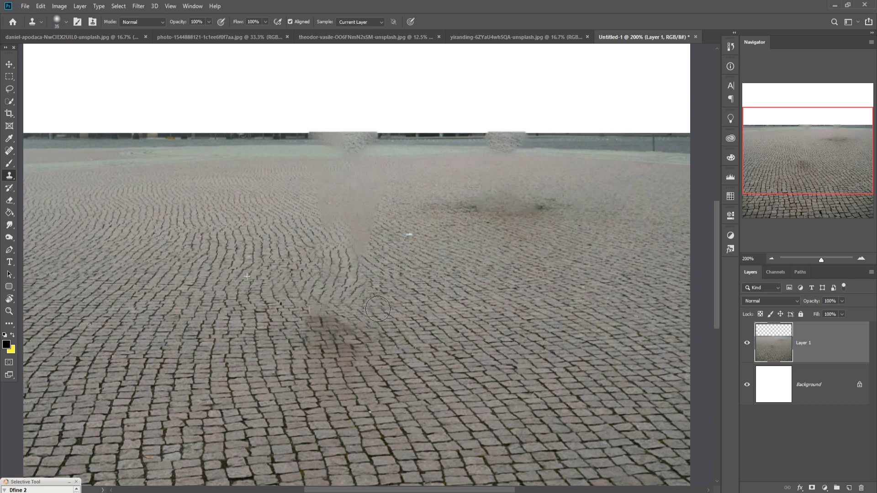
mouse_move(331, 239)
left_mouse_down()
mouse_move(357, 199)
mouse_move(319, 195)
left_mouse_up()
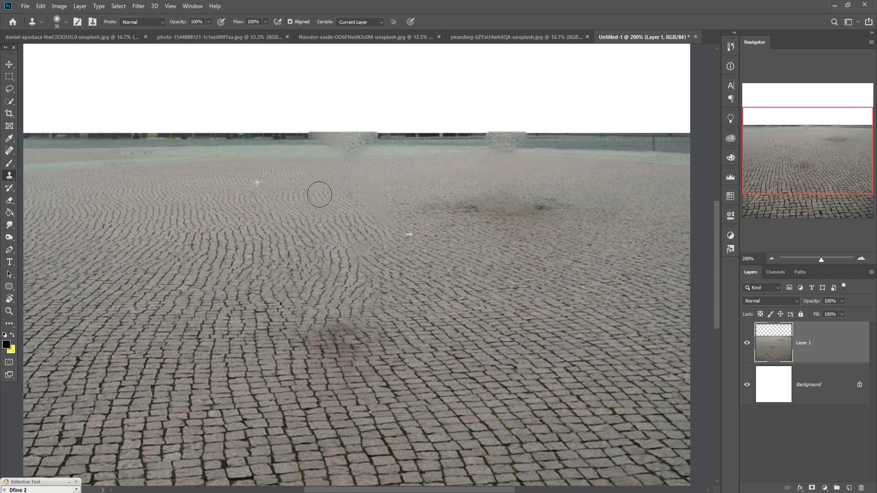
left_click_drag(332, 251, 375, 228)
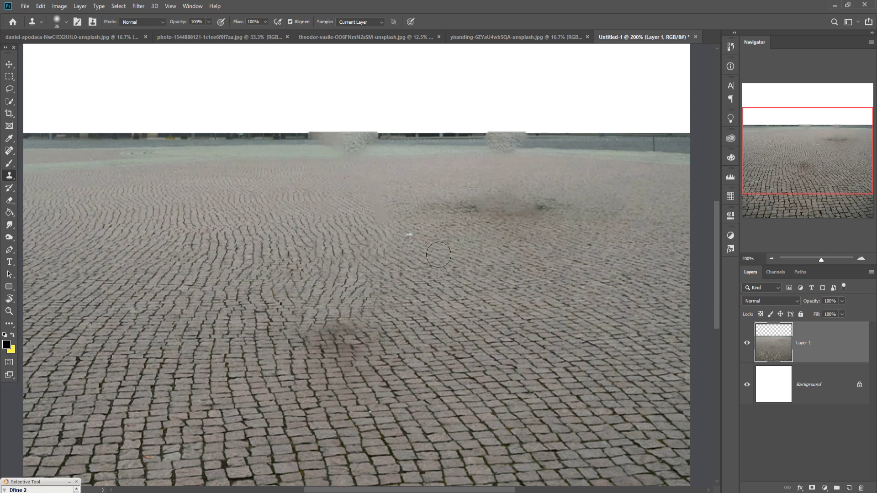
mouse_move(519, 215)
left_mouse_down()
mouse_move(536, 217)
mouse_move(419, 215)
mouse_move(498, 221)
left_mouse_up()
left_click(597, 233, "alt")
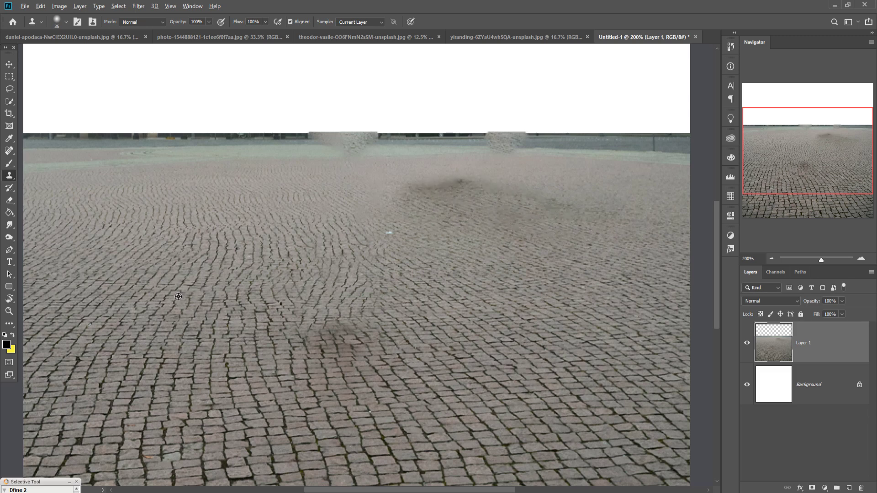
left_click_drag(335, 200, 415, 226)
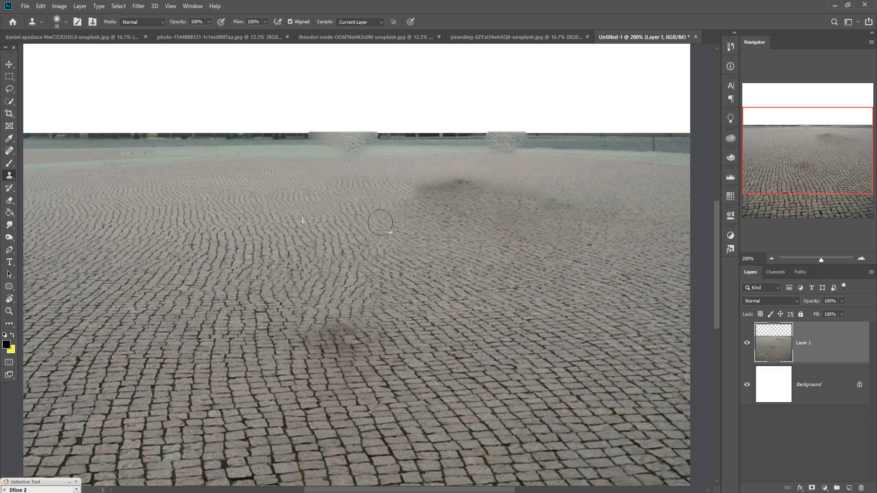
left_click(9, 64)
key("ctrl+minus")
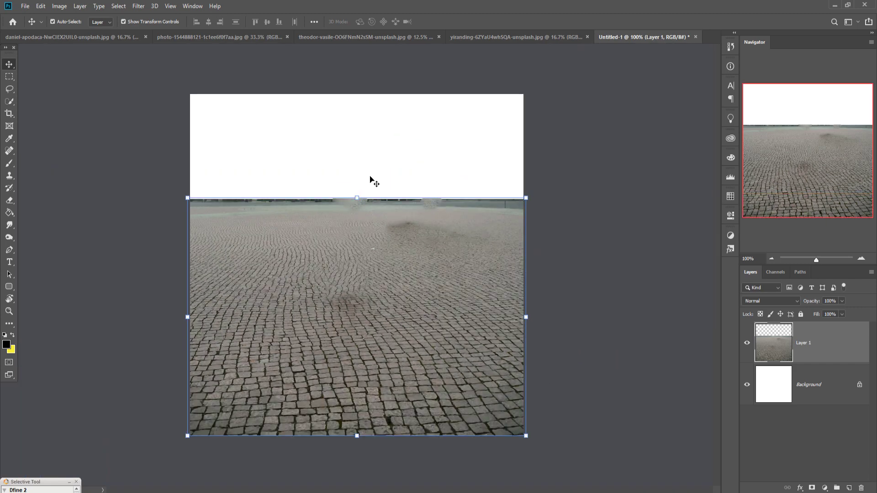
Step: Quick-select the central and left-side buildings and crowd along the Rome piazza horizon
left_click(187, 37)
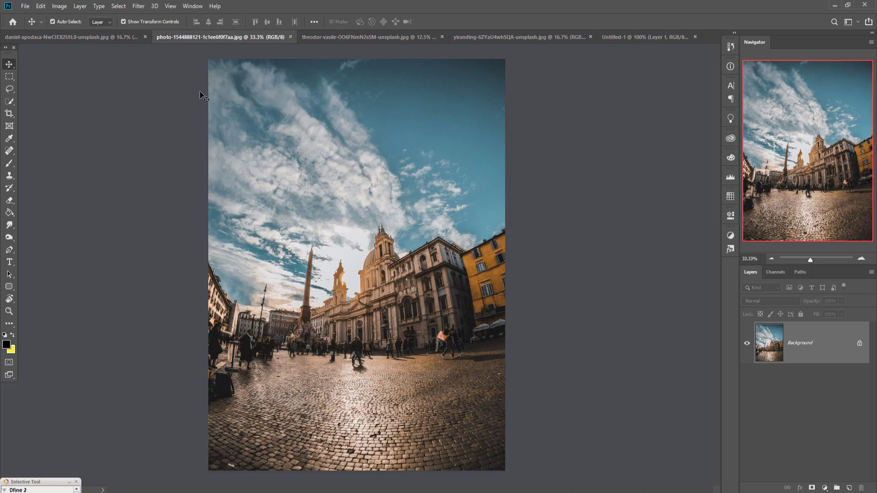
left_click(8, 102)
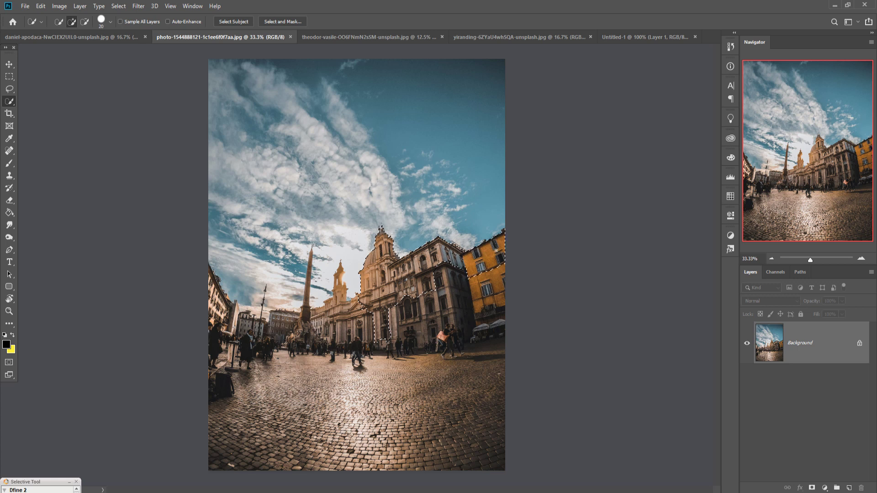
left_click_drag(509, 318, 340, 339)
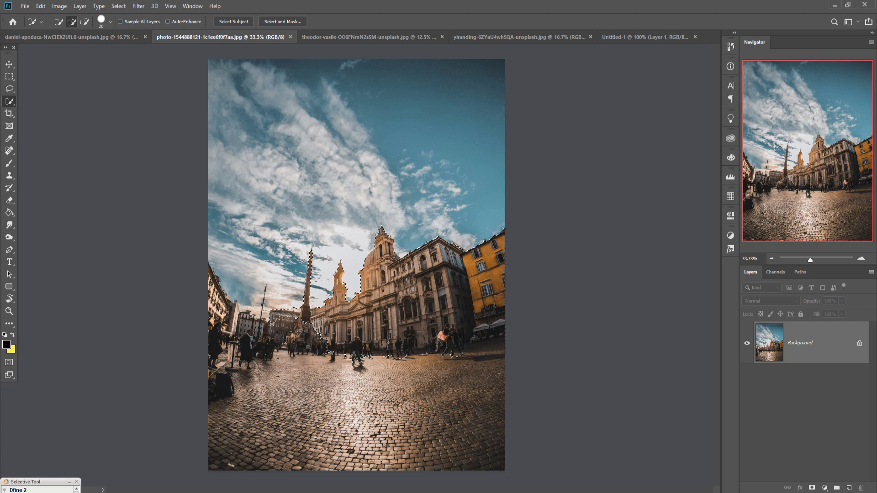
left_click_drag(272, 325, 268, 337)
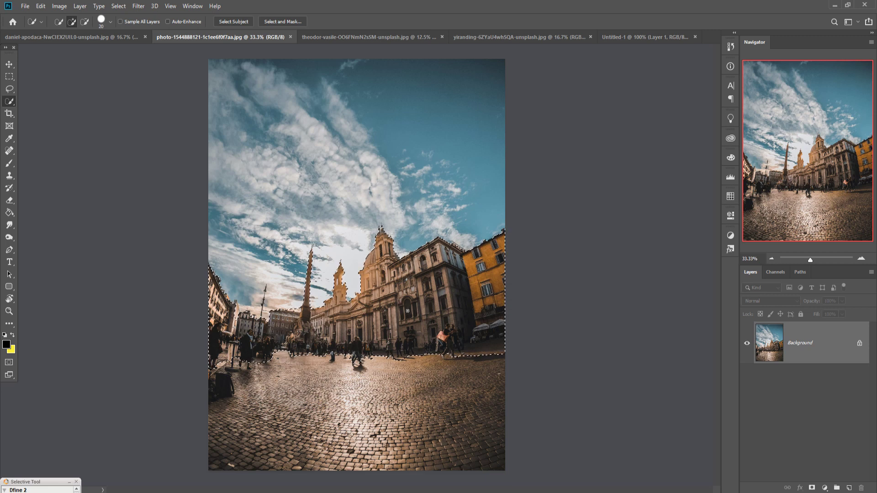
Step: Drag the selected piazza buildings into the composite as a new layer
key("v")
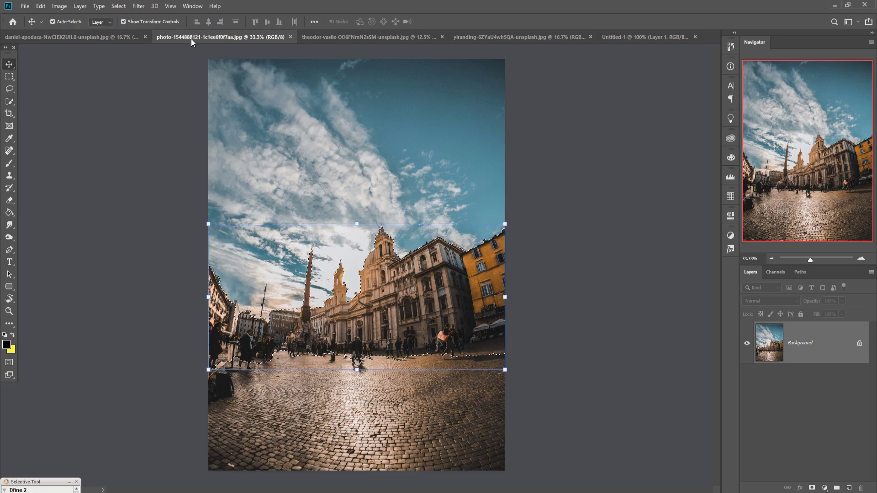
mouse_move(190, 38)
left_mouse_down()
mouse_move(193, 67)
mouse_move(489, 80)
left_mouse_up()
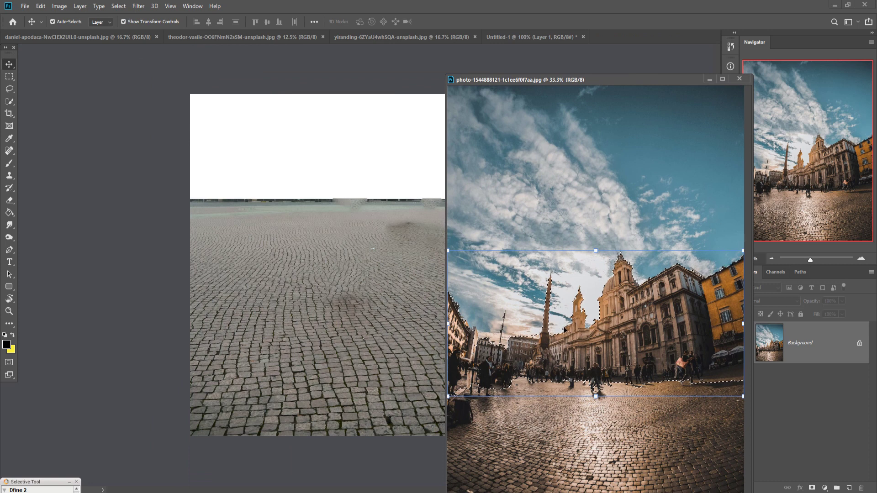
left_click_drag(655, 332, 325, 157)
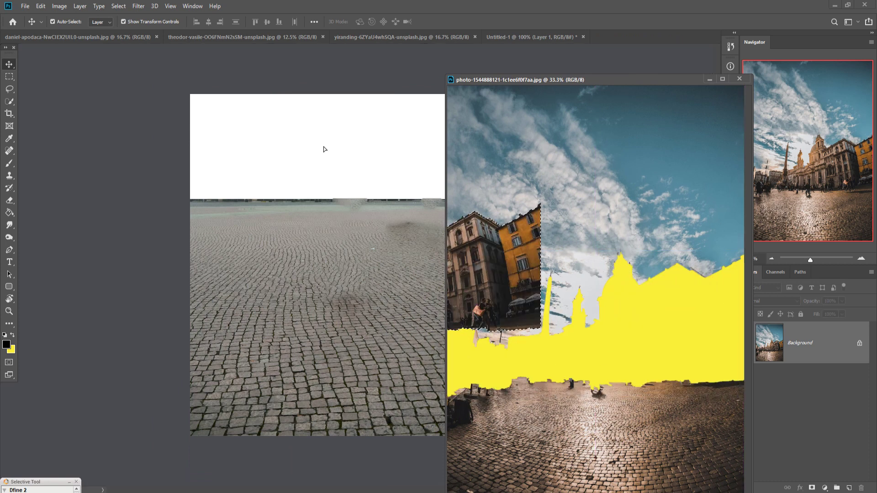
left_click(709, 79)
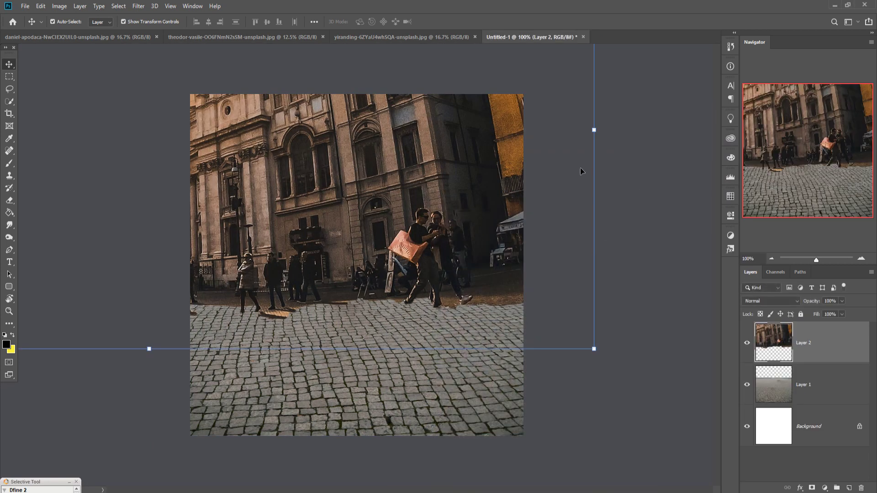
Step: Resize and lower the buildings layer so its street meets the cobblestone ground
mouse_move(597, 129)
left_mouse_down()
mouse_move(319, 170)
mouse_move(525, 238)
left_mouse_up()
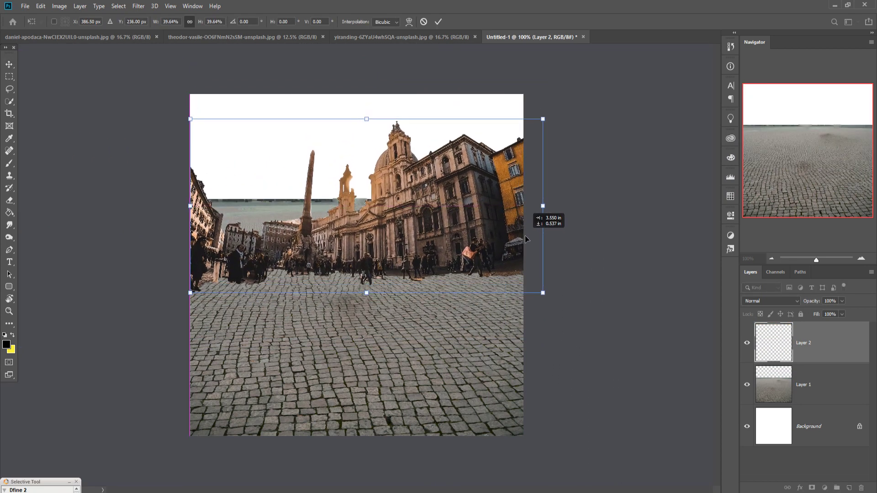
left_click_drag(444, 222, 444, 244)
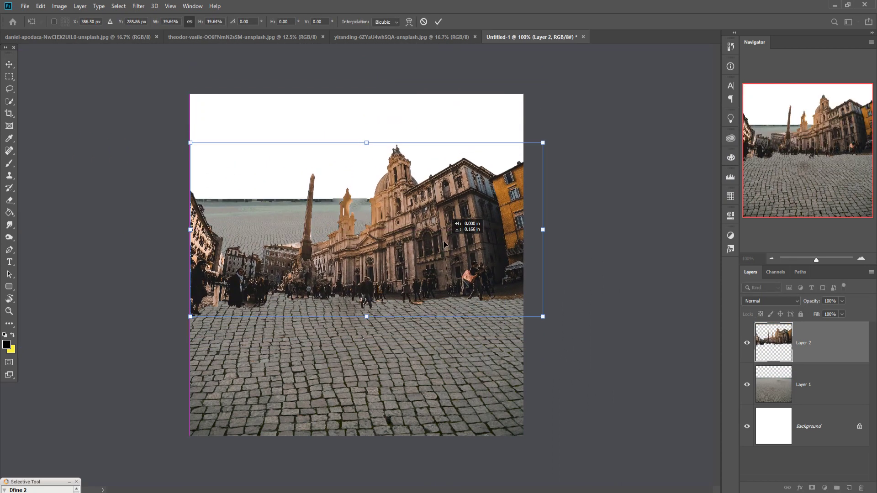
left_click(438, 22)
left_click_drag(367, 144, 367, 118)
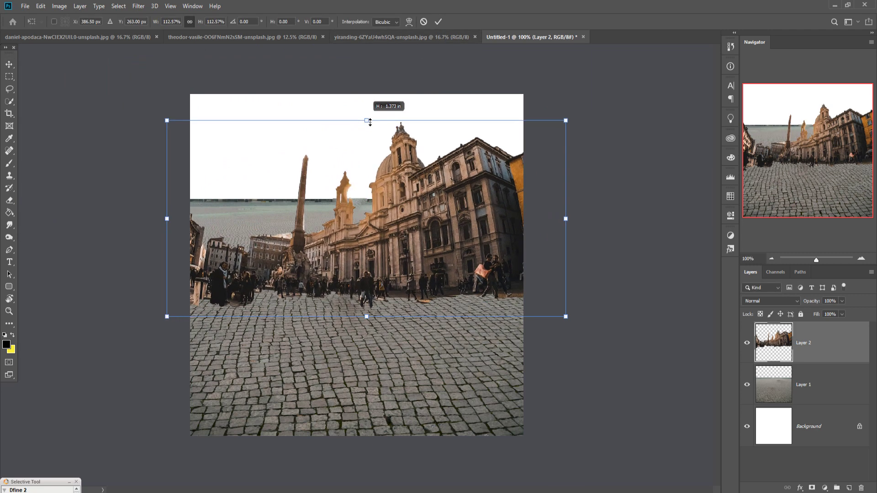
left_click_drag(396, 225, 406, 246)
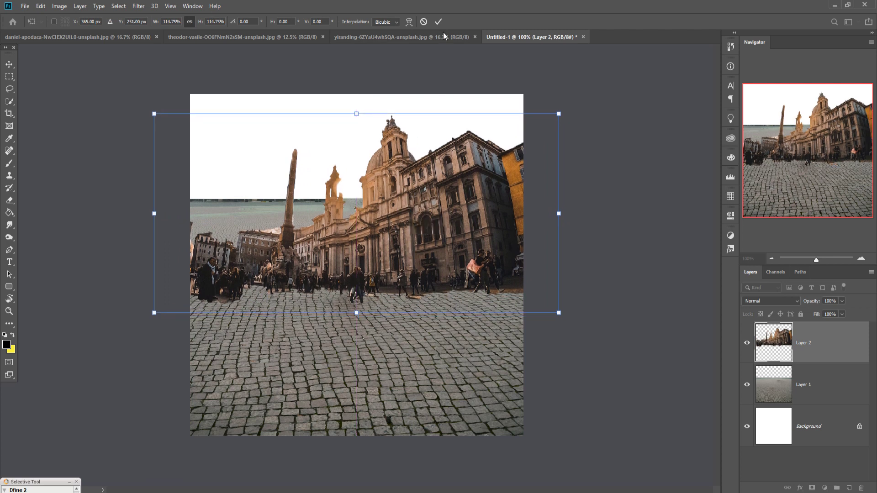
left_click(438, 22)
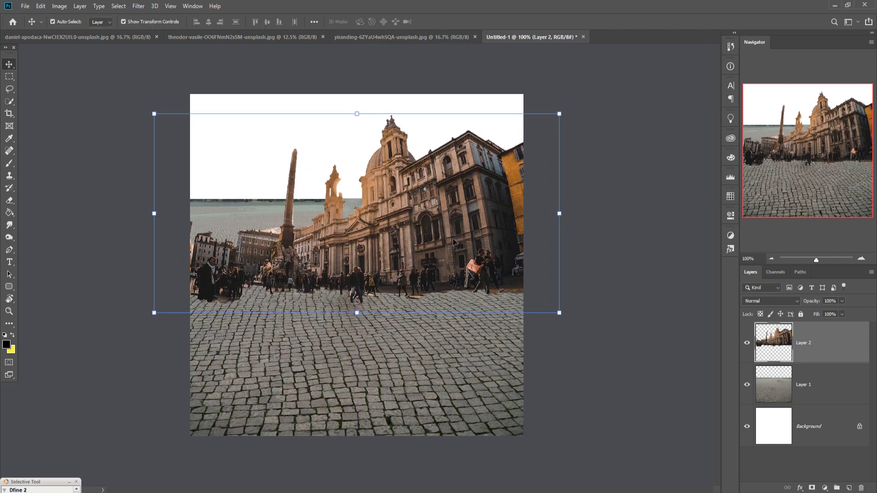
left_click(811, 391)
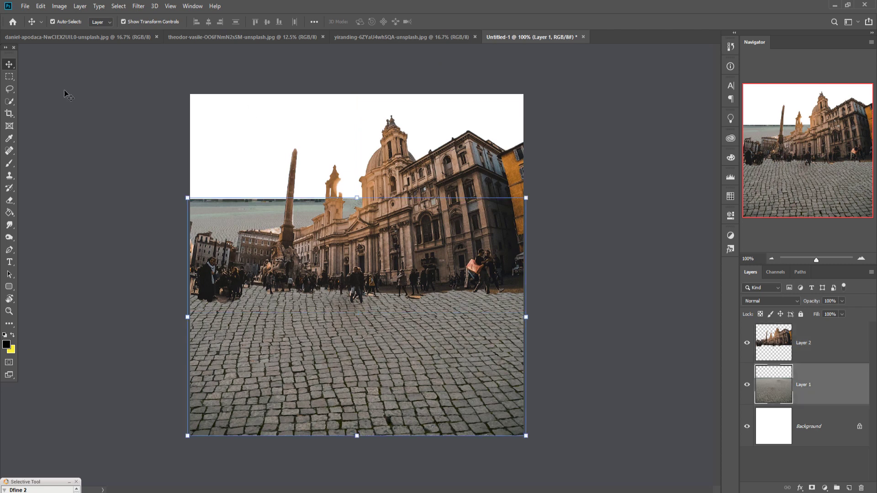
Step: Extend the canvas upward above the piazza with the Crop tool
left_click(9, 113)
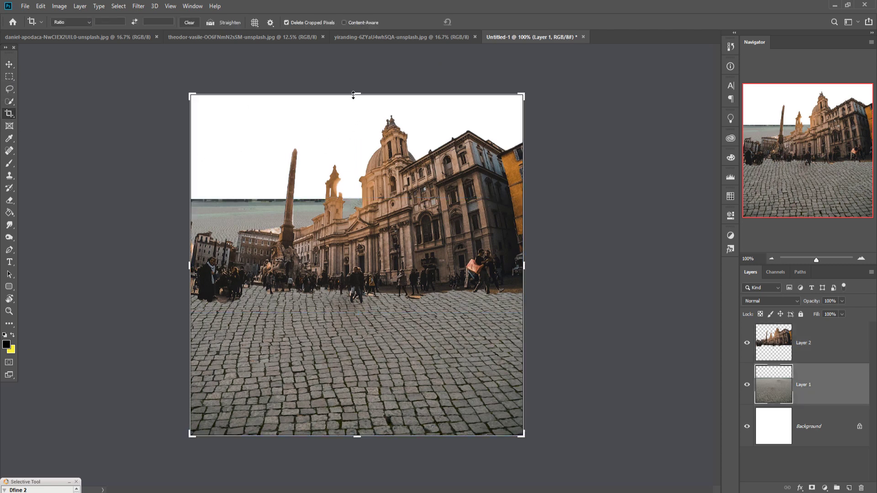
left_click_drag(353, 95, 357, 76)
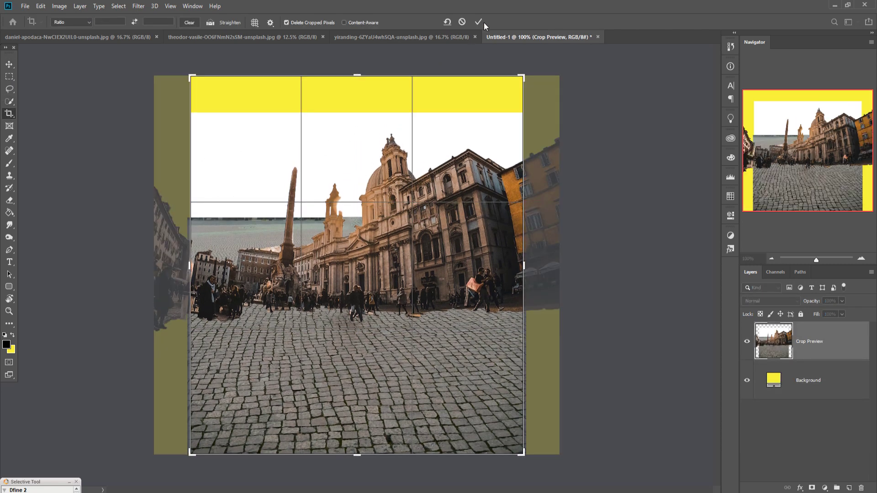
left_click(478, 22)
left_click(9, 65)
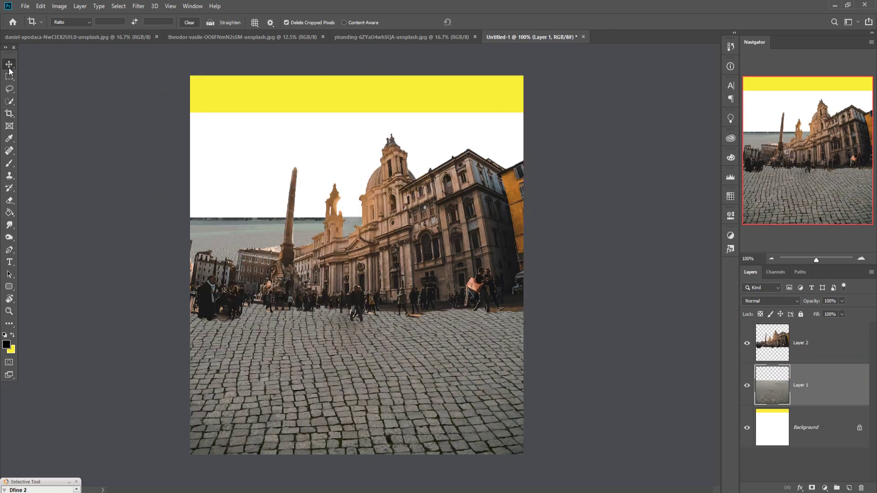
Step: Squash the cobblestone layer down from its top so its horizon tucks behind the crowd
left_click(825, 357)
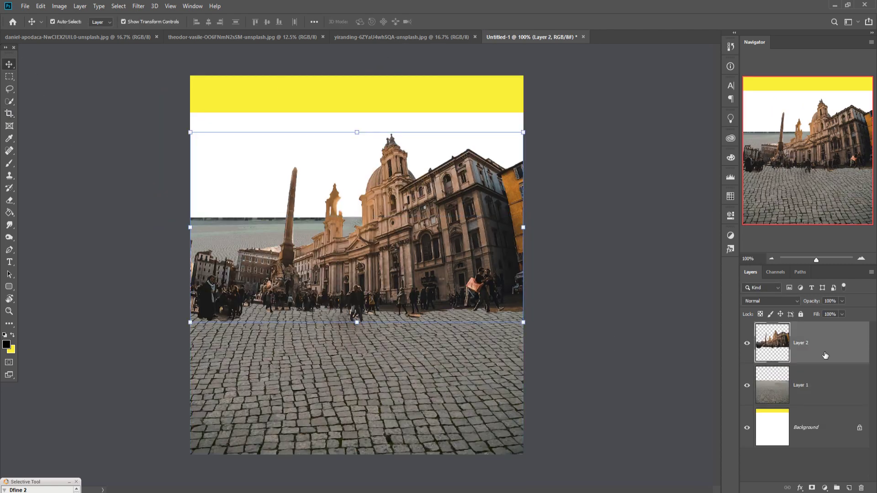
left_click(814, 401)
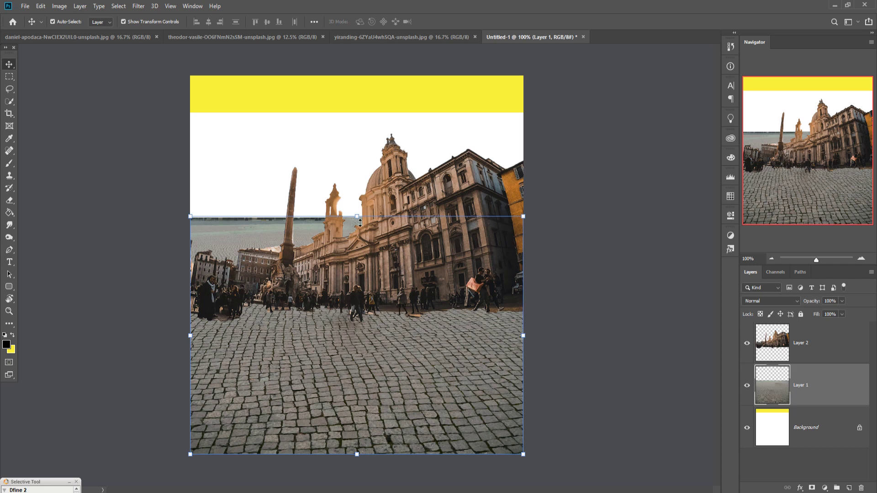
mouse_move(360, 222)
left_mouse_down()
mouse_move(364, 284)
mouse_move(361, 273)
left_mouse_up()
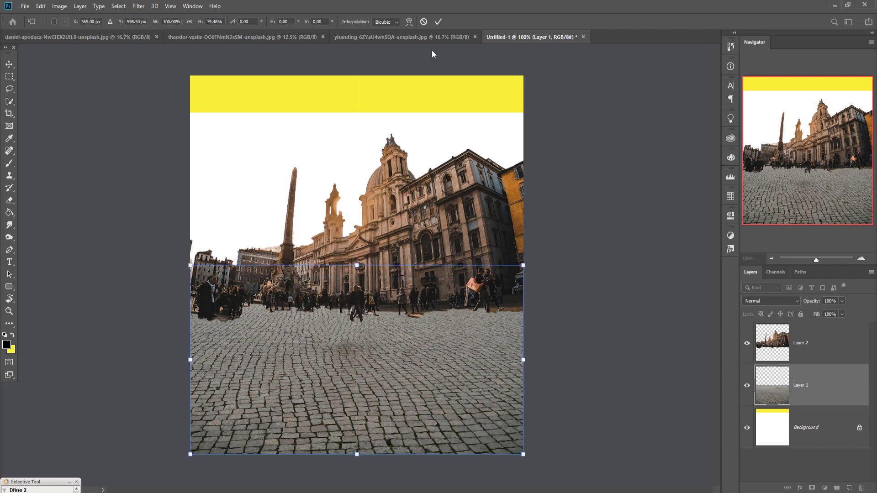
left_click(437, 22)
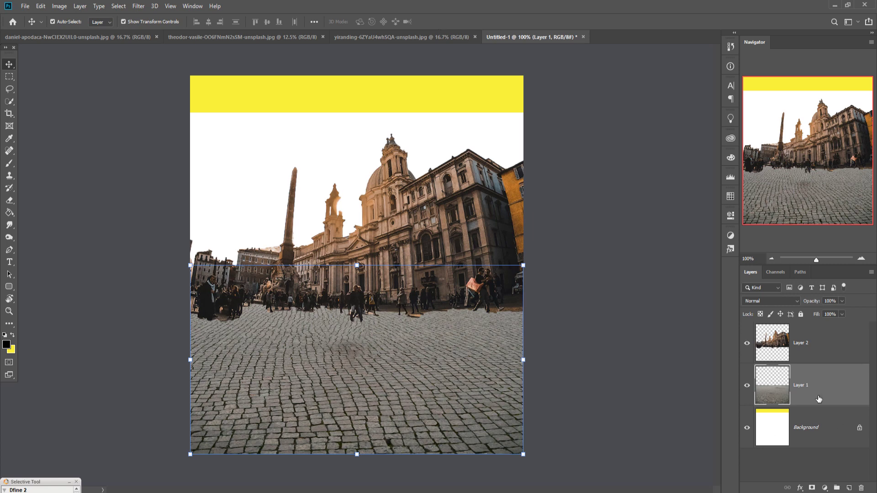
Step: Add a layer mask to the piazza buildings layer
left_click(823, 351)
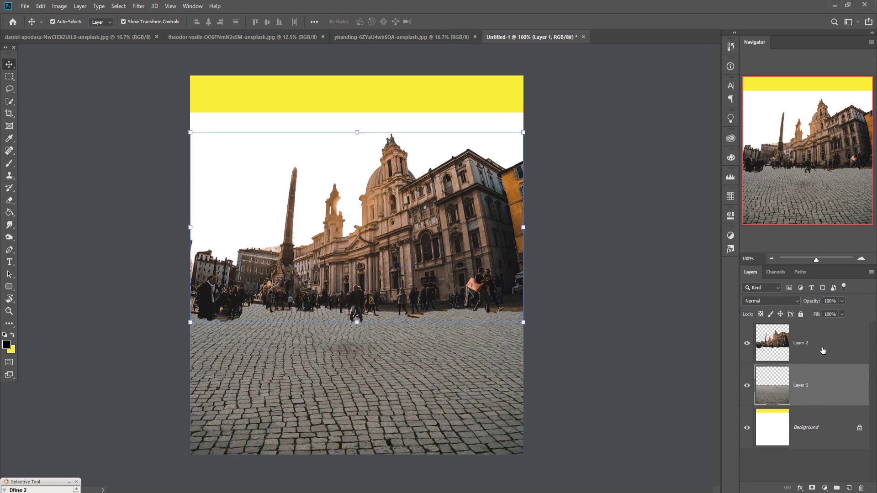
left_click(812, 489)
left_click(7, 164)
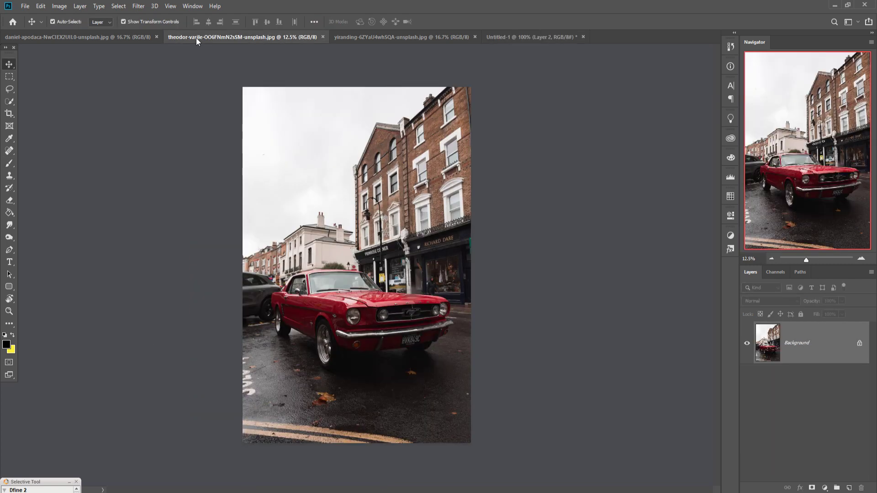
Step: Drag the clouds photo's upper sky into the composite, placed below the buildings and ground layers
left_click(111, 37)
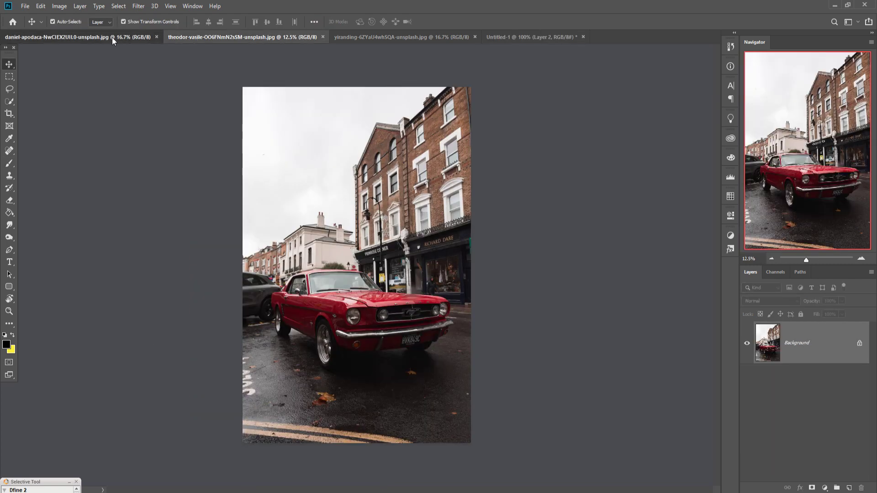
key("m")
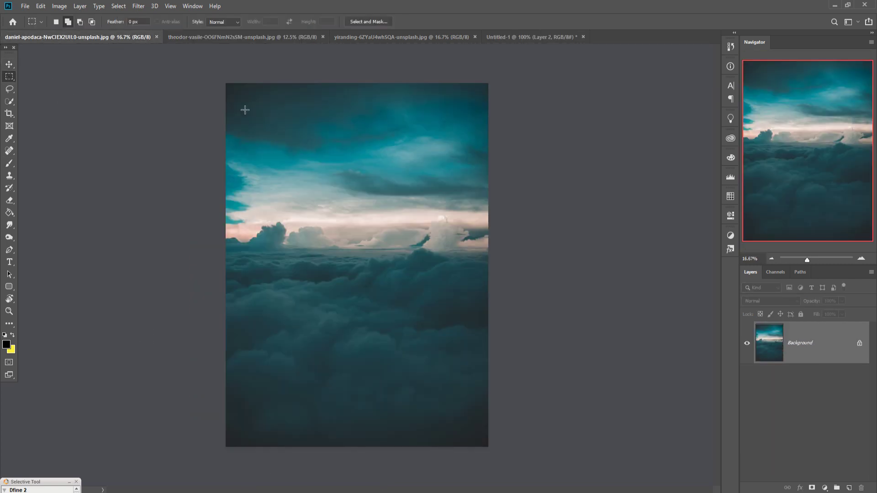
mouse_move(226, 85)
left_mouse_down()
mouse_move(513, 208)
mouse_move(521, 238)
left_mouse_up()
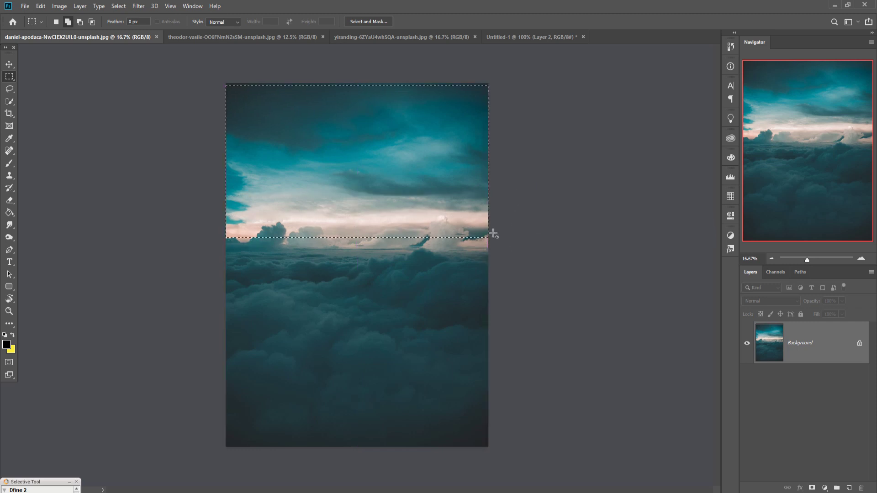
left_click(9, 64)
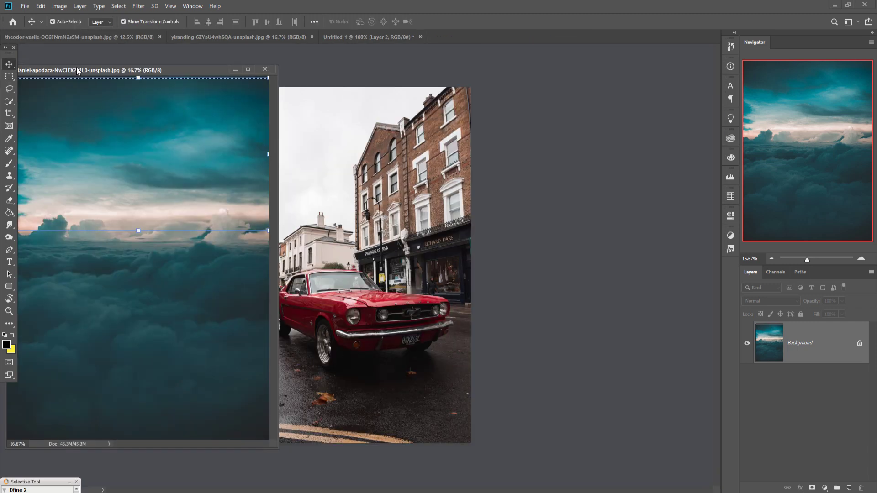
left_click_drag(72, 41, 559, 90)
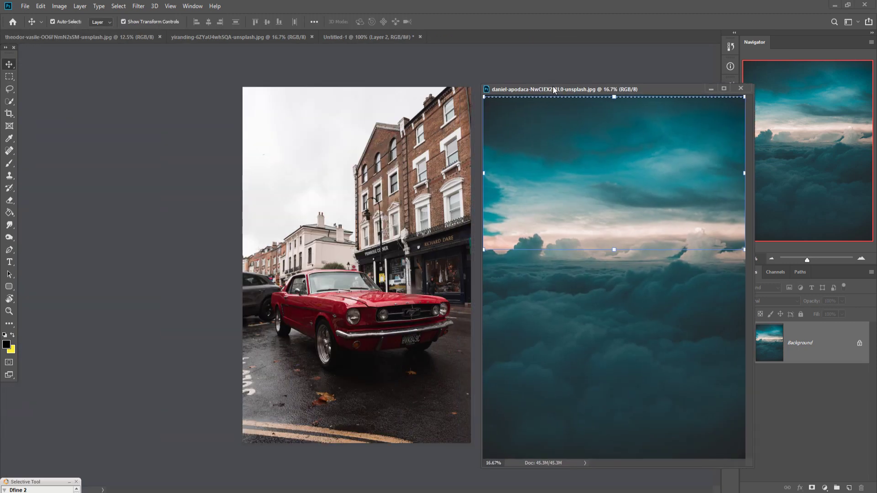
left_click(336, 37)
left_click_drag(593, 155, 369, 117)
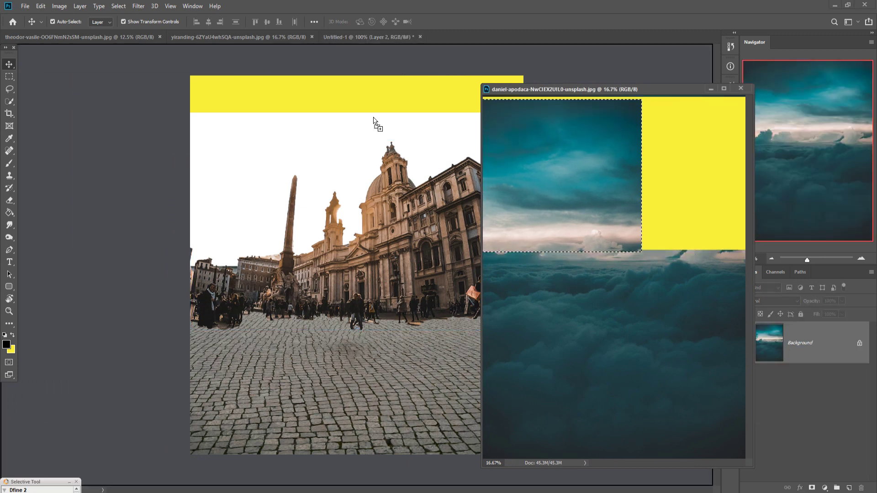
left_click(716, 104)
left_click(741, 88)
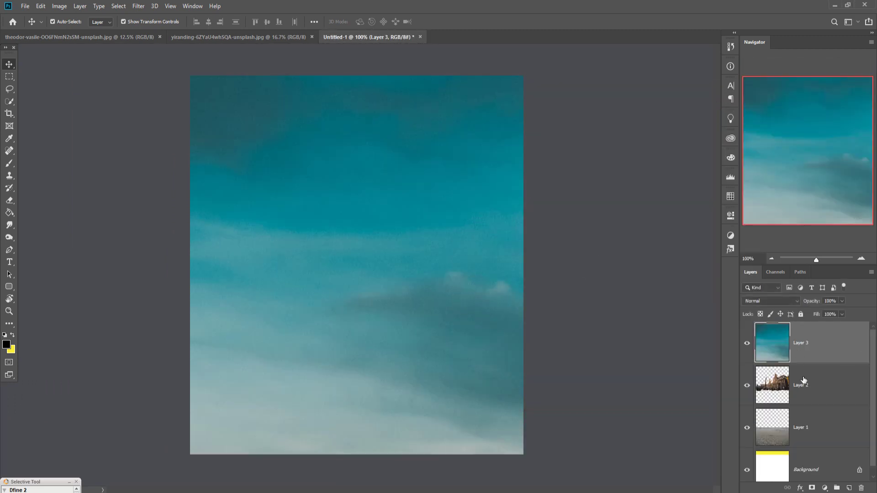
left_click_drag(818, 345, 825, 436)
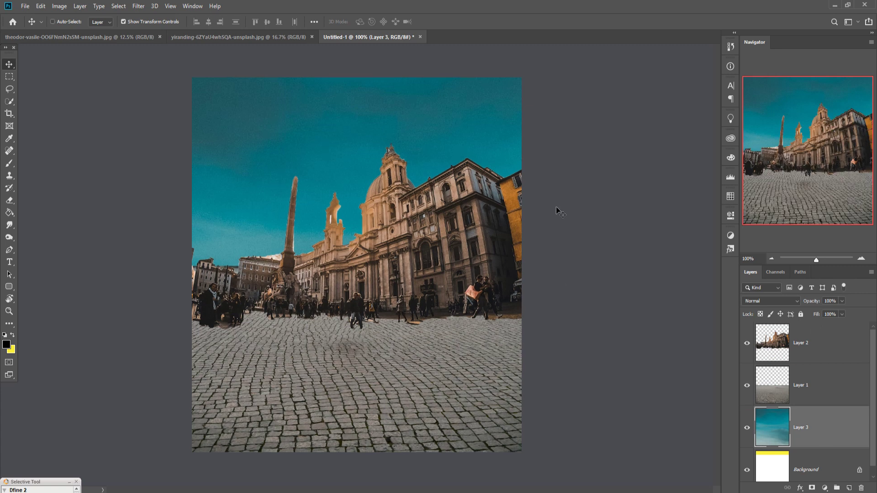
Step: Scale Layer 3's teal sky down and fit it across the canvas top behind the buildings
key("ctrl+minus")
key("ctrl+minus")
key("ctrl+minus")
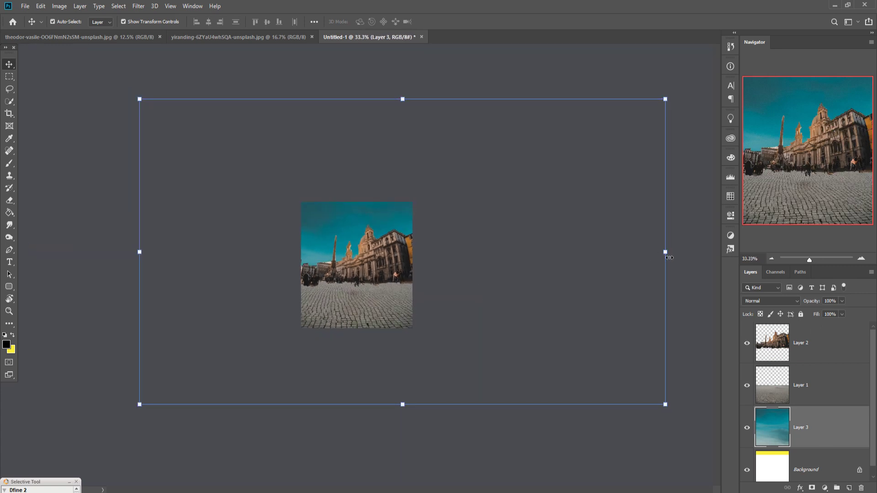
mouse_move(669, 258)
left_mouse_down()
mouse_move(446, 243)
mouse_move(303, 251)
left_mouse_up()
left_click_drag(233, 260, 352, 267)
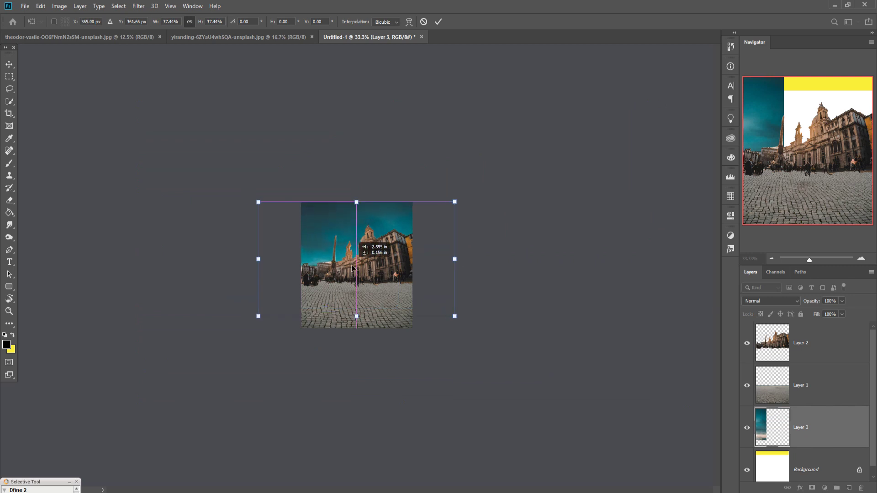
left_click_drag(455, 316, 413, 292)
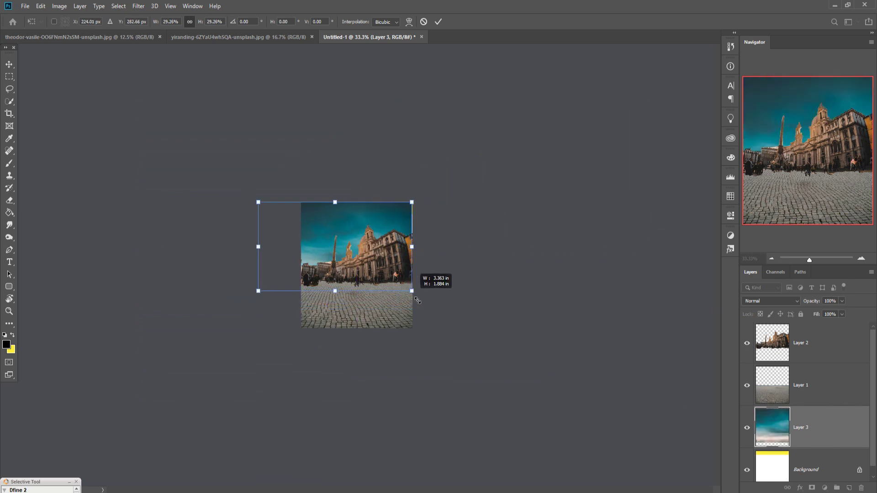
left_click_drag(260, 301, 290, 284)
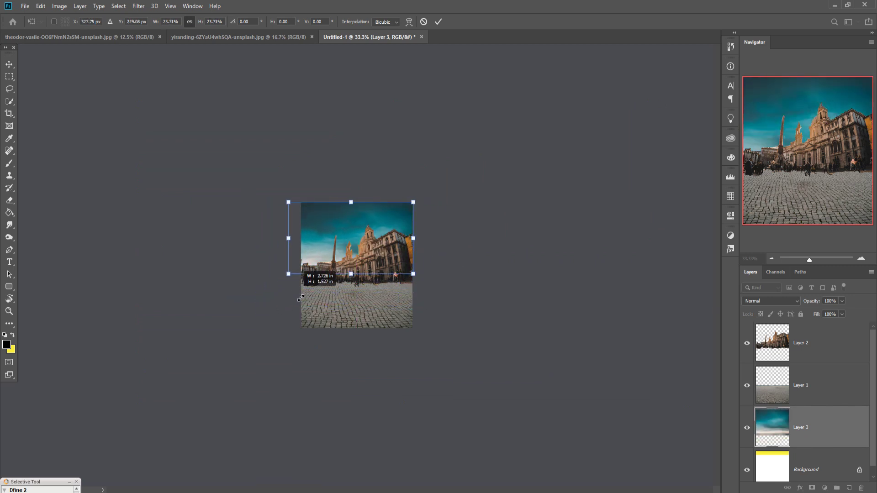
left_click_drag(322, 243, 327, 245)
left_click(438, 22)
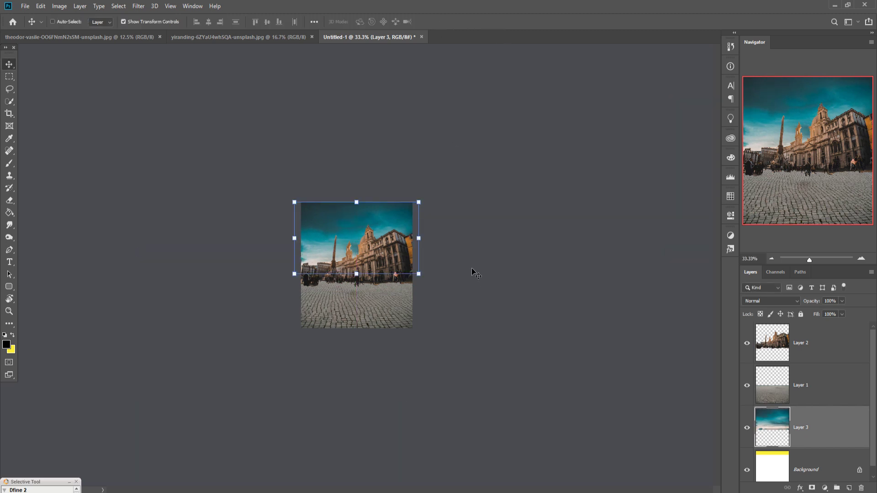
key("ctrl+plus")
key("ctrl+plus")
key("ctrl+plus")
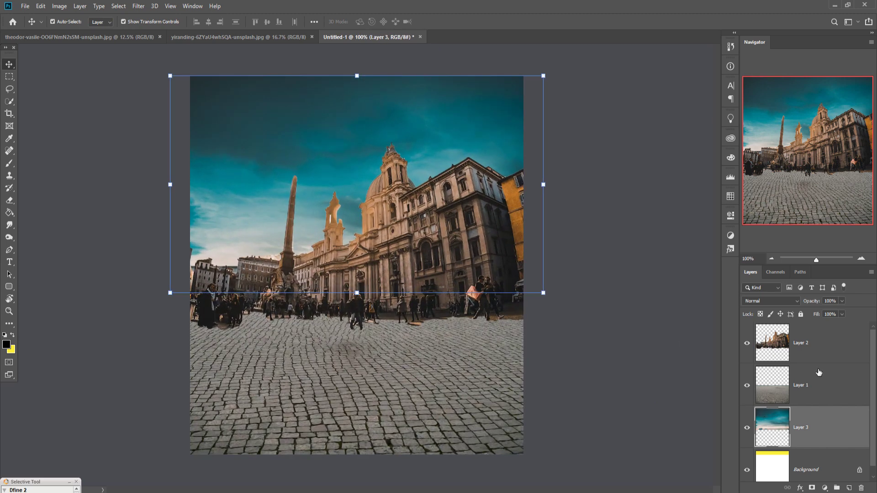
left_click(822, 386)
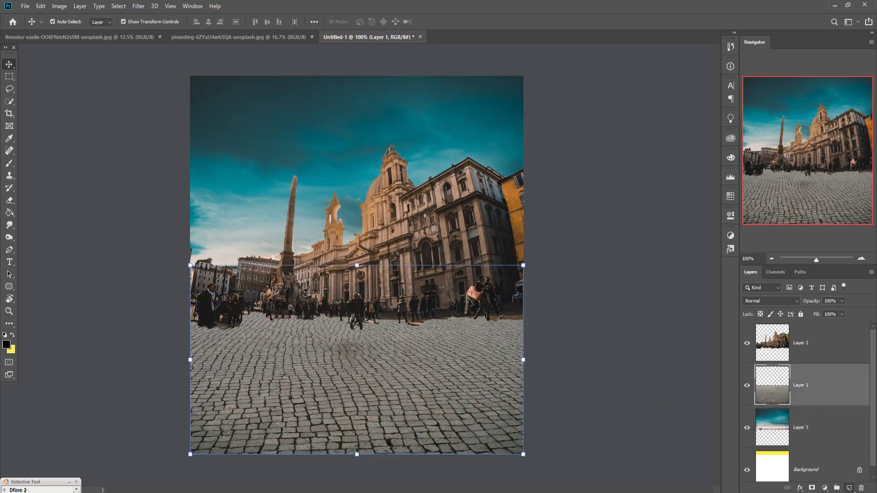
Step: Paint faint 9%-opacity dark shading over the pavement on a new layer, then mask Layer 2
left_click(850, 489)
left_click(9, 163)
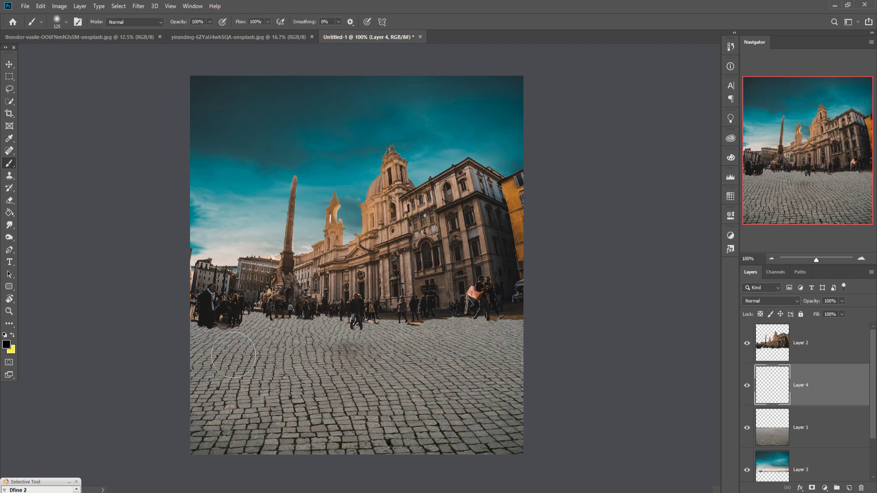
left_click(210, 21)
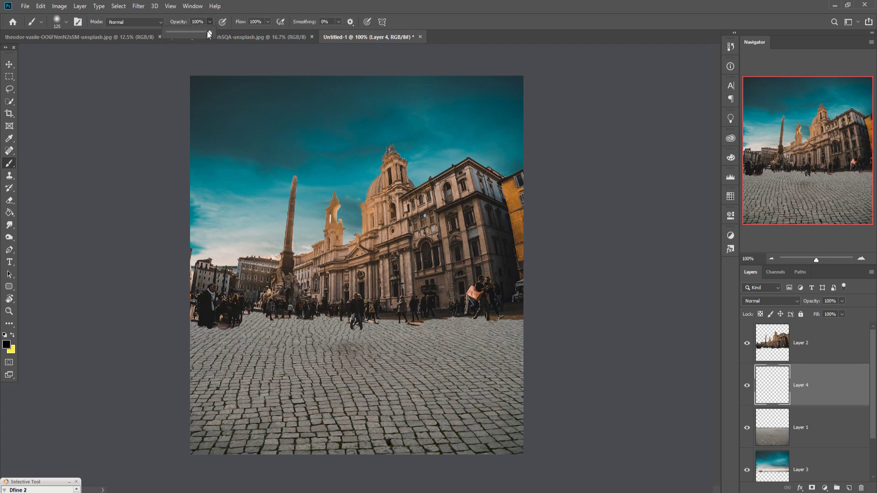
left_click_drag(216, 339, 483, 337)
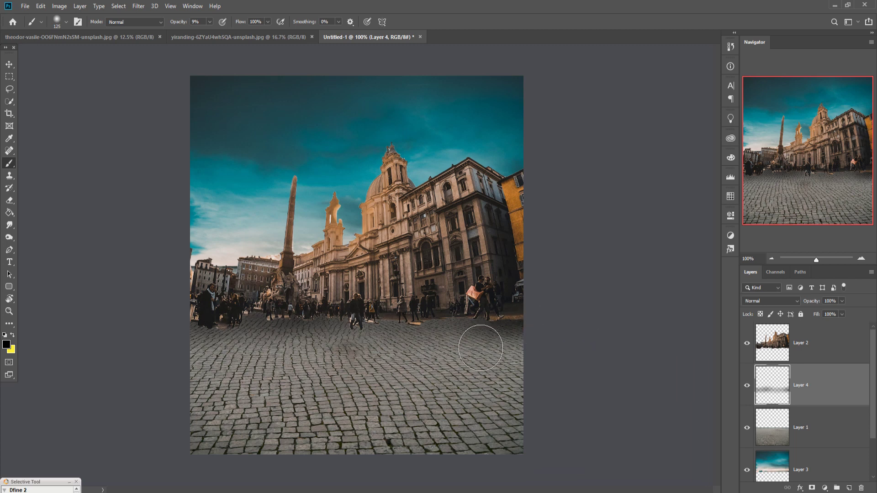
left_click_drag(479, 349, 410, 345)
left_click_drag(303, 332, 206, 362)
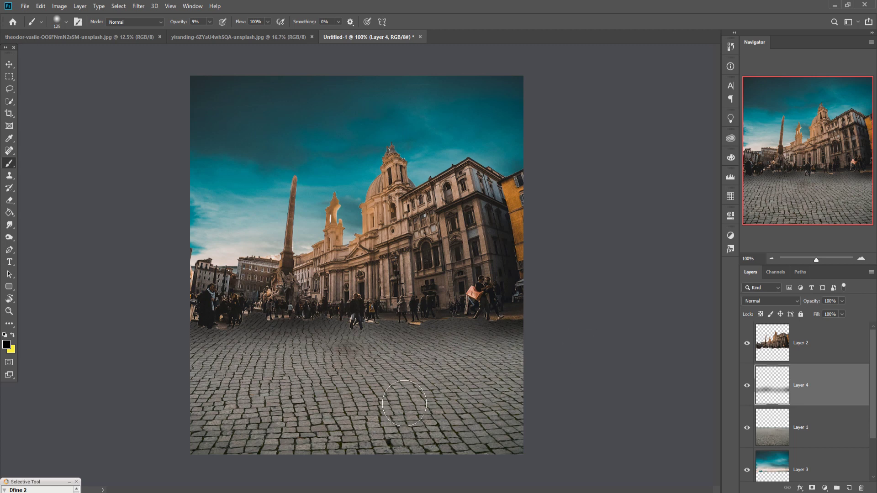
left_click(819, 355)
left_click(811, 488)
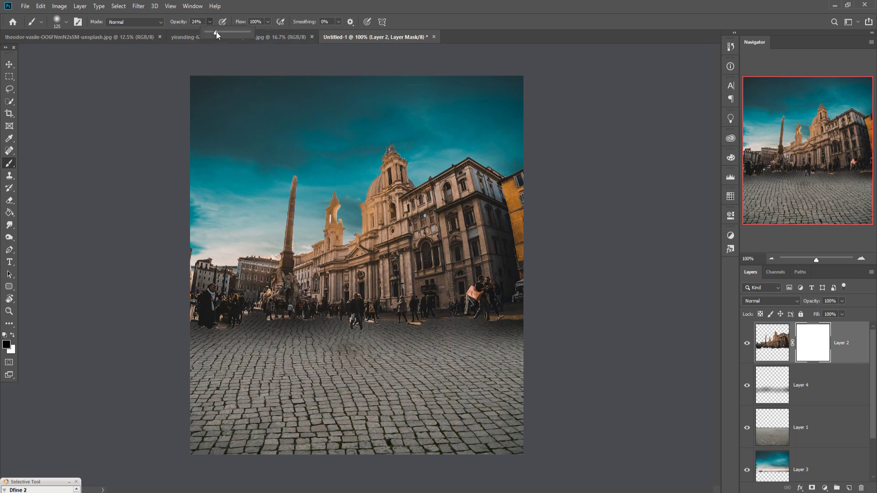
Step: With a smaller brush, paint black on Layer 2's mask to blend the buildings' base into the cobblestones
key("bracketleft")
key("bracketleft")
key("bracketleft")
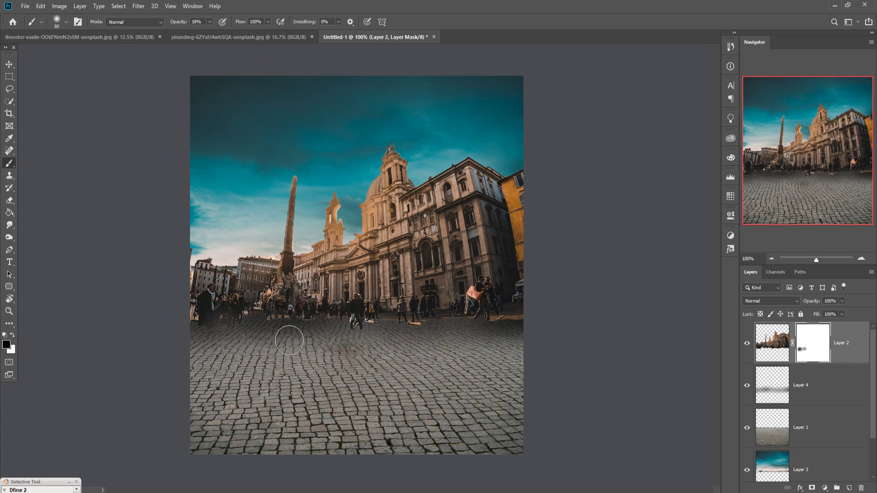
left_click_drag(298, 338, 369, 354)
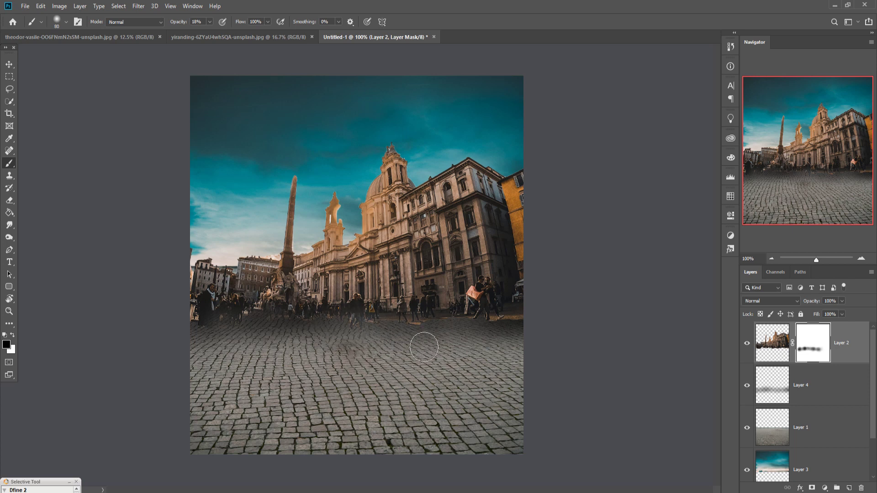
left_click_drag(424, 347, 454, 338)
mouse_move(511, 328)
left_mouse_down()
mouse_move(536, 321)
mouse_move(464, 336)
left_mouse_up()
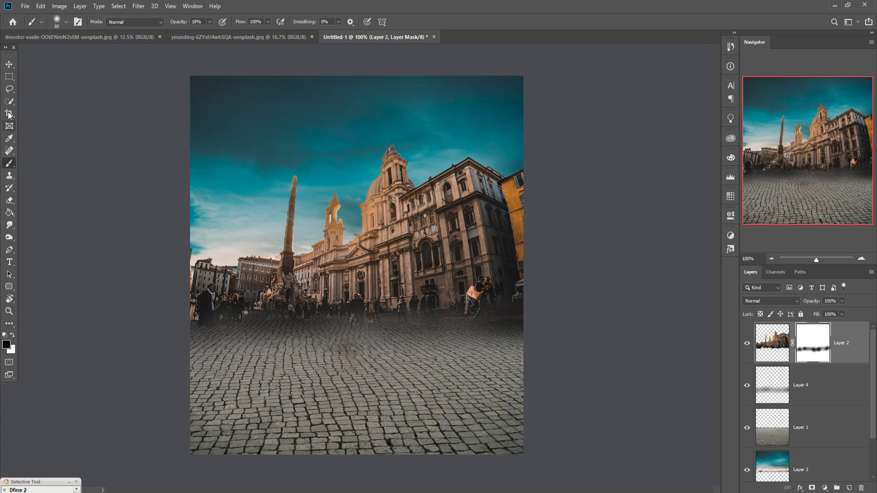
Step: Switch to the Move tool and bring up the red car photo
left_click(9, 64)
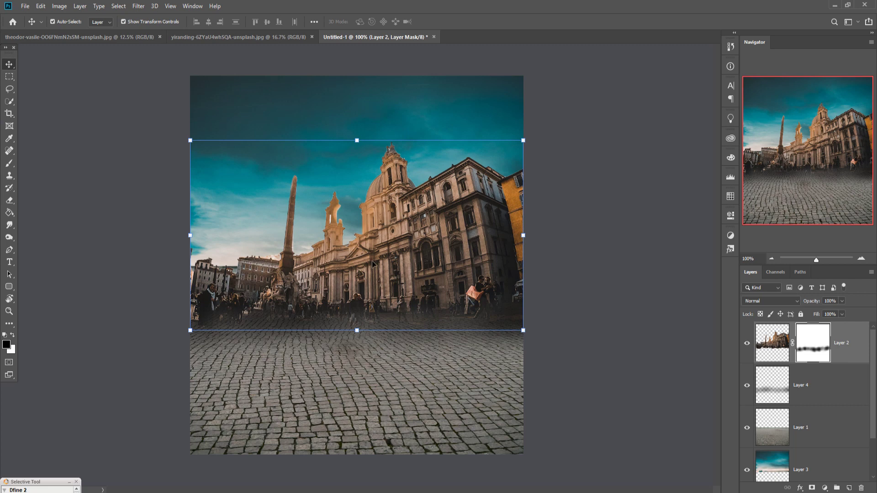
left_click(204, 37)
left_click(108, 37)
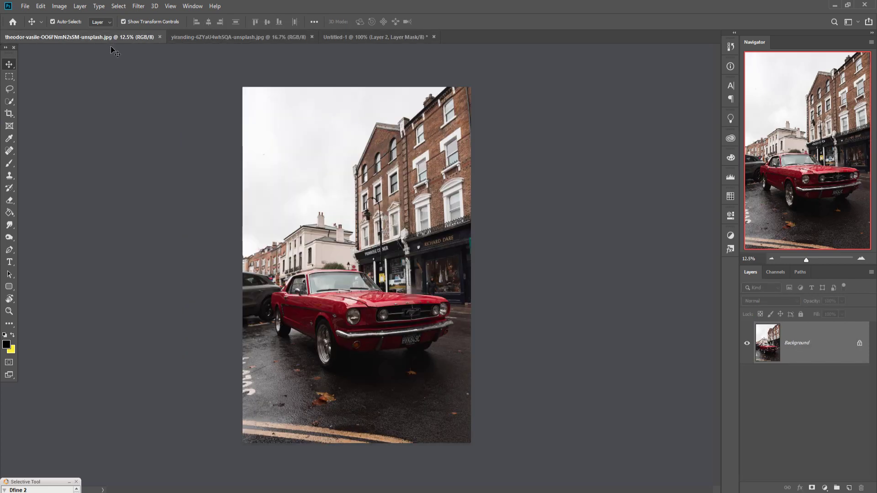
Step: Choose the Pen tool and zoom in on the Mustang's front bumper
left_click(9, 251)
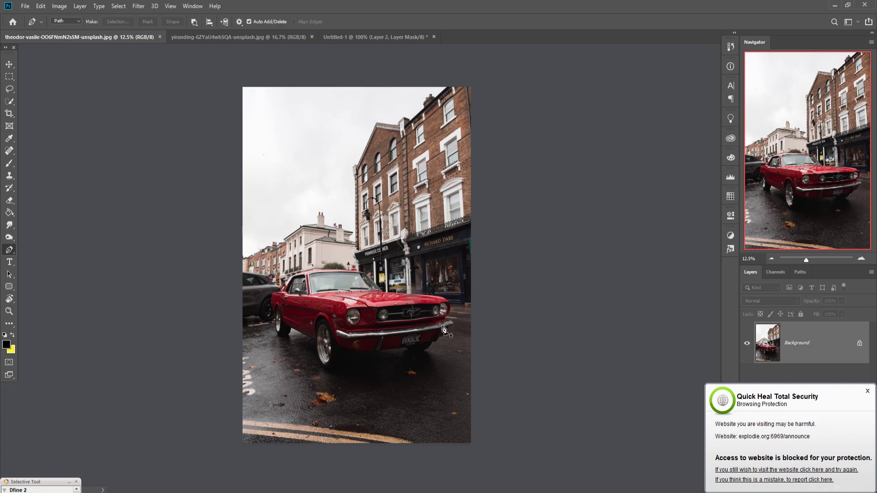
scroll(443, 324, "up", 1)
scroll(461, 378, "up", 1)
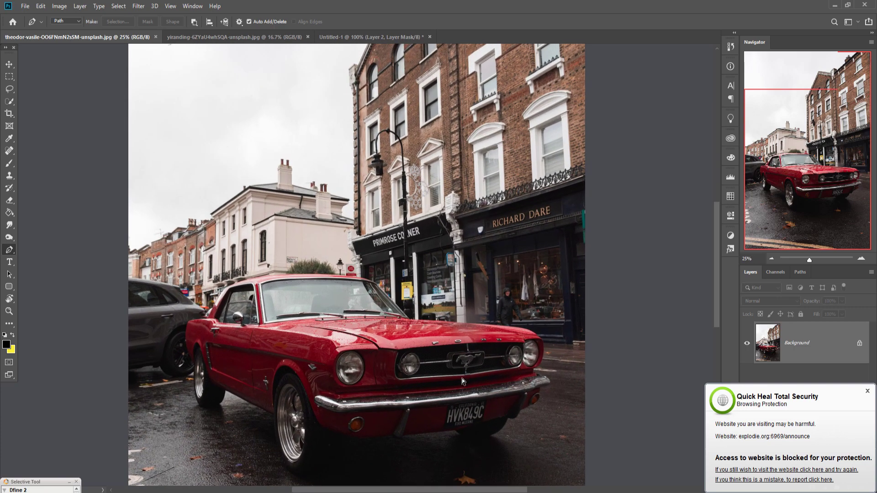
scroll(462, 379, "up", 1)
scroll(462, 380, "up", 1)
scroll(462, 379, "up", 1)
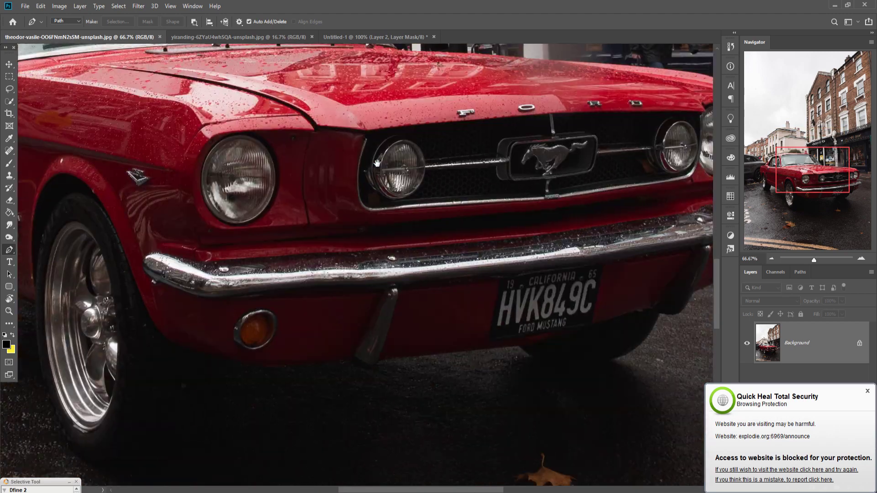
mouse_move(462, 380)
left_mouse_down()
mouse_move(271, 311)
mouse_move(320, 330)
left_mouse_up()
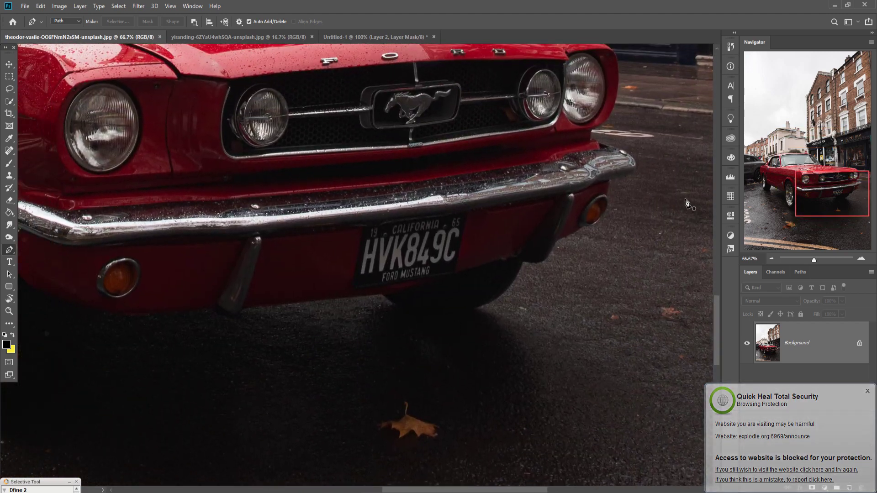
Step: Trace the path from the front bumper along its bottom and around the front tire
left_click(591, 129)
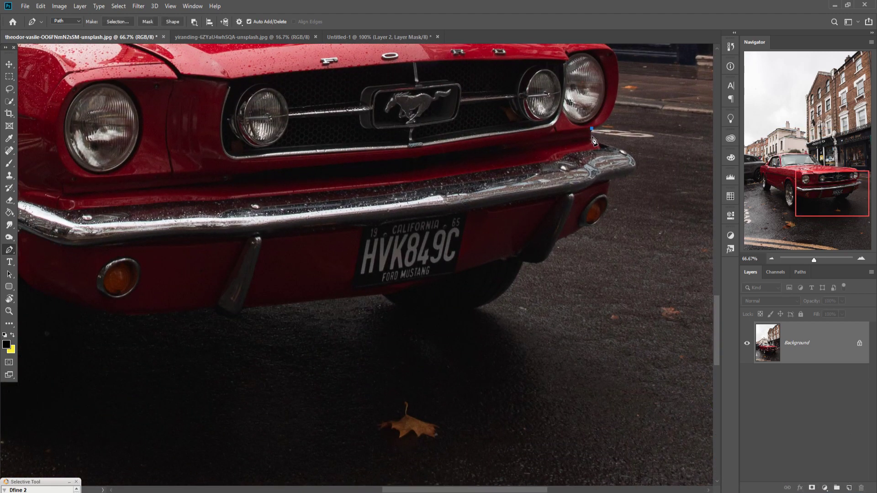
left_click(596, 230)
left_click(457, 319)
left_click(274, 315)
left_click_drag(237, 315, 510, 334)
left_click(325, 428)
left_click(243, 439)
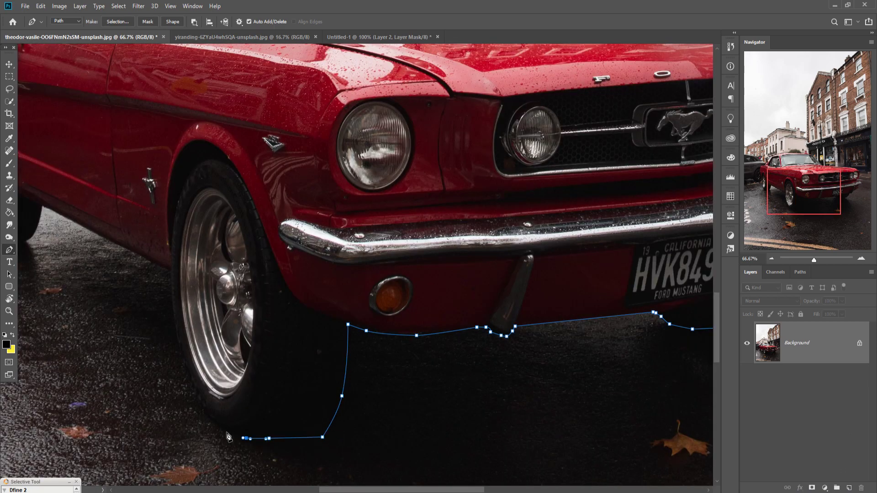
left_click_drag(33, 249, 332, 323)
Step: Continue the path up the wheel arch, along roof and hood, ending beside the right headlight
left_click(260, 292)
left_click(258, 238)
left_click(257, 212)
left_click(240, 177)
left_click(238, 160)
left_click(236, 147)
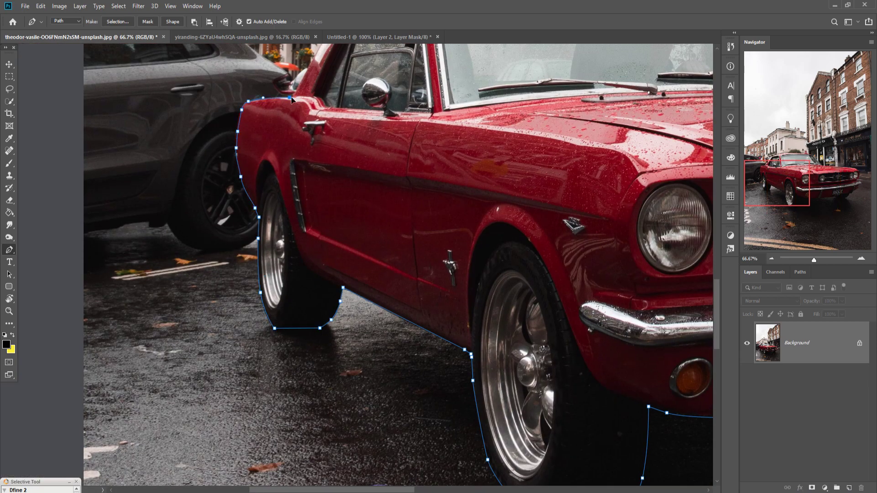
left_click_drag(291, 99, 220, 245)
left_click_drag(548, 229, 352, 228)
left_click(653, 283)
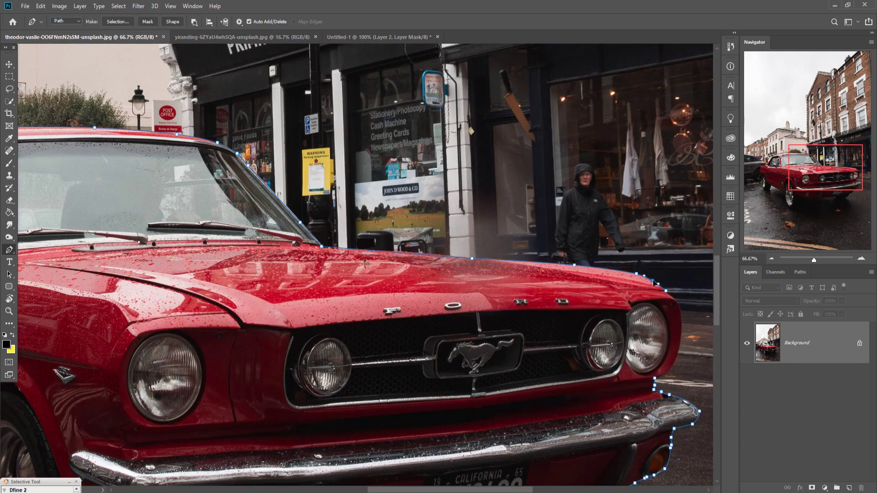
left_click(676, 303)
left_click(678, 355)
key("ctrl+0")
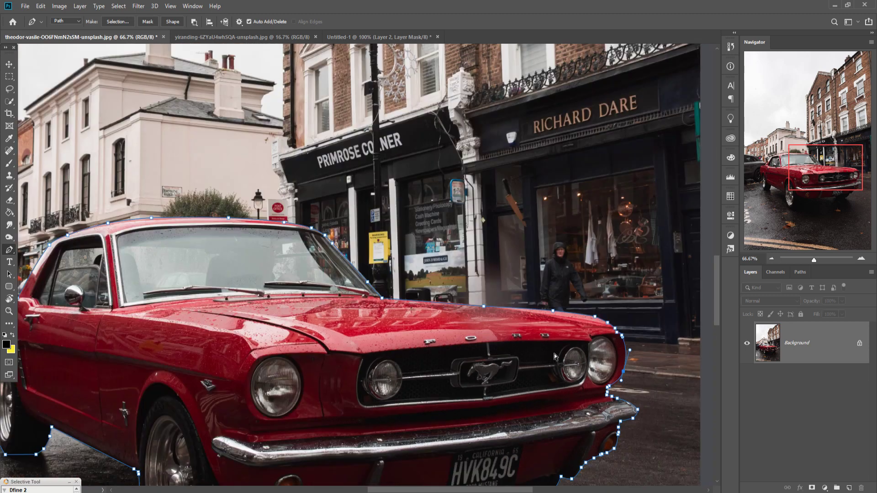
Step: Convert the Mustang path into a selection and apply Select > Inverse
right_click(361, 308)
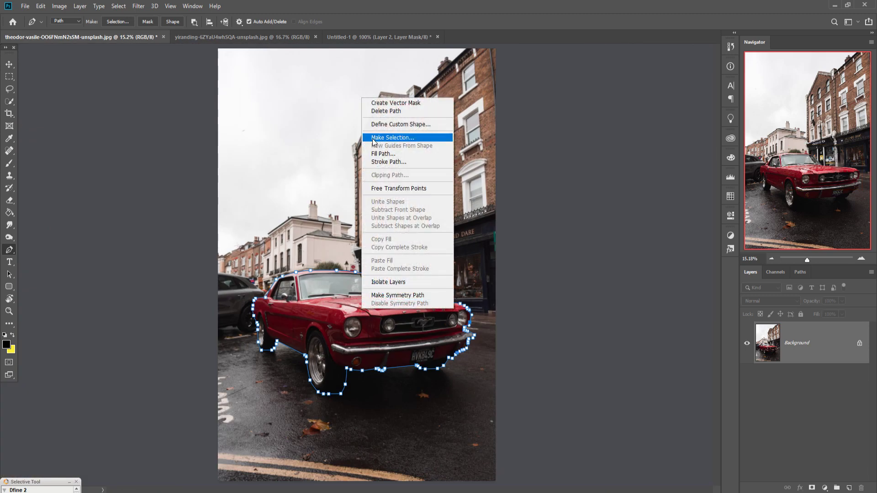
left_click(393, 137)
left_click(479, 145)
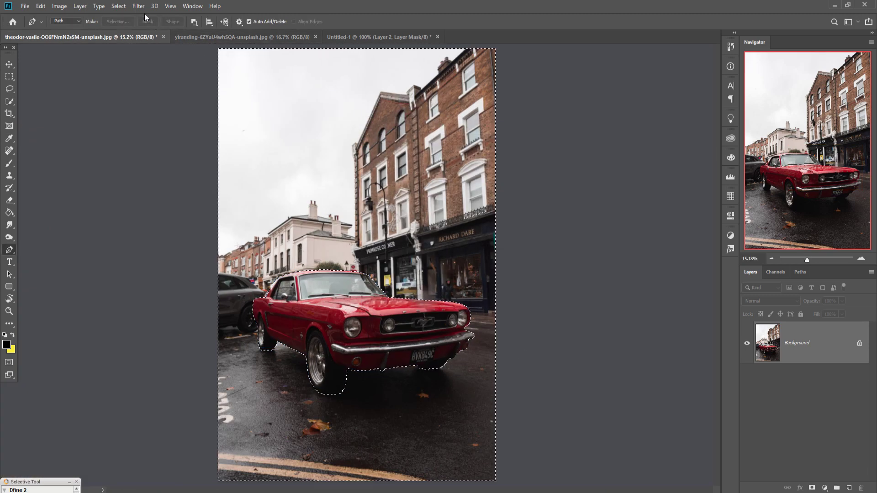
left_click(118, 6)
left_click(126, 44)
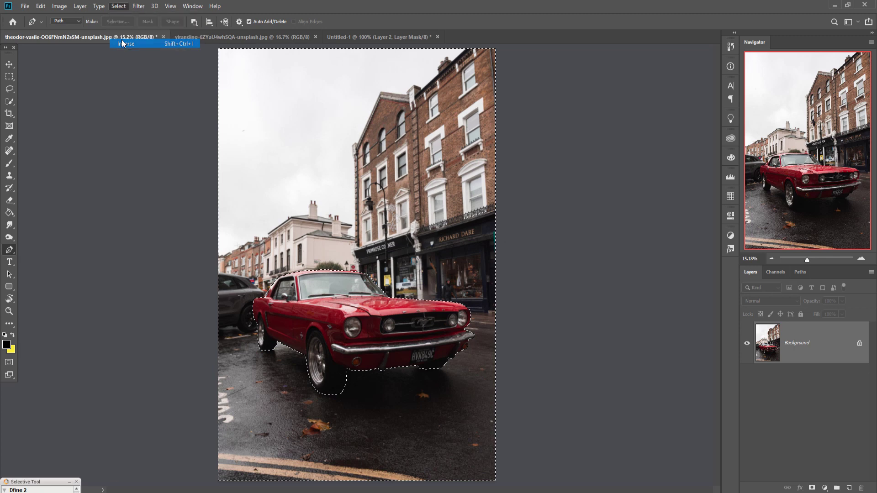
Step: Drag the selected car into the Untitled-1 piazza composite and start scaling it down
left_click(11, 65)
mouse_move(49, 37)
left_mouse_down()
mouse_move(58, 65)
mouse_move(578, 104)
left_mouse_up()
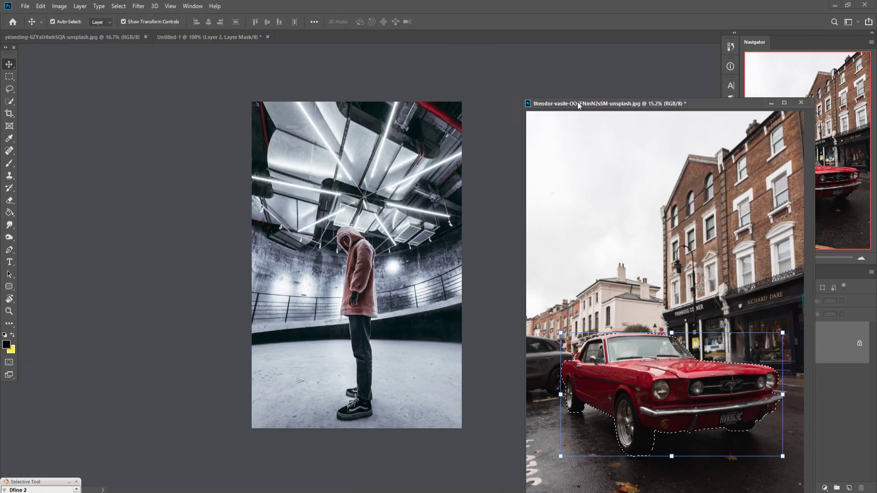
left_click(208, 36)
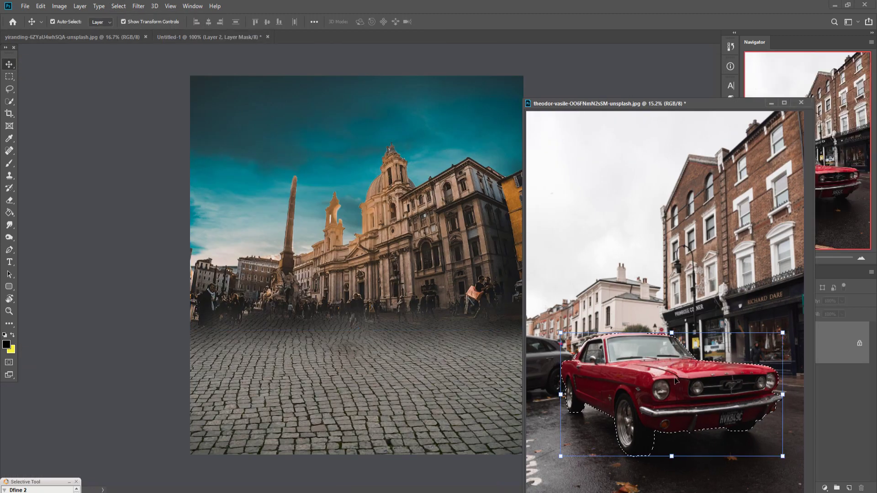
mouse_move(675, 379)
left_mouse_down()
mouse_move(675, 387)
mouse_move(500, 374)
left_mouse_up()
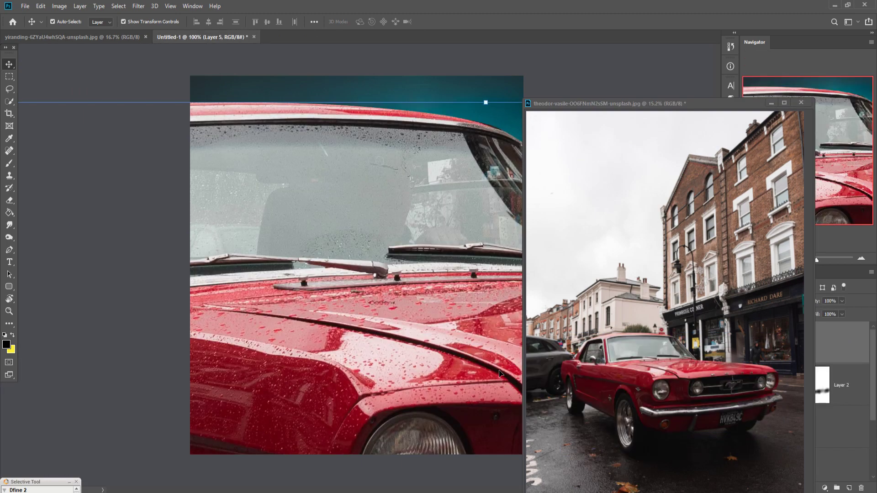
left_click(771, 103)
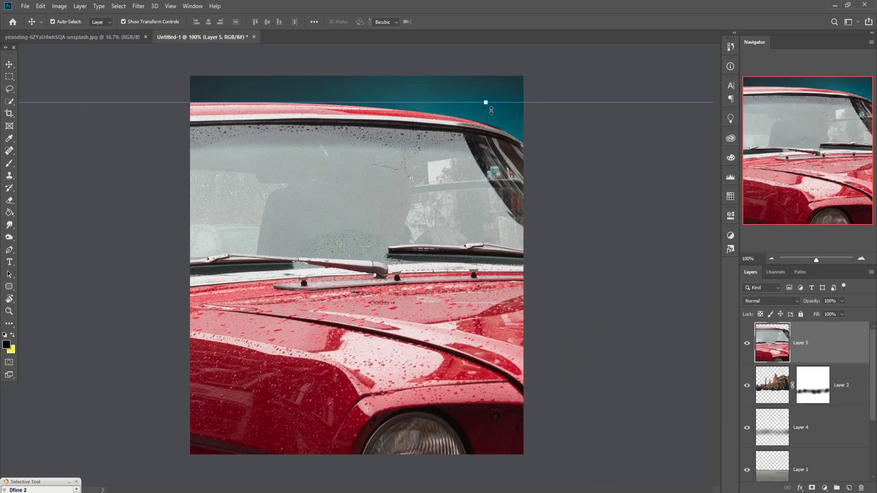
mouse_move(485, 102)
left_mouse_down()
mouse_move(465, 298)
mouse_move(369, 156)
left_mouse_up()
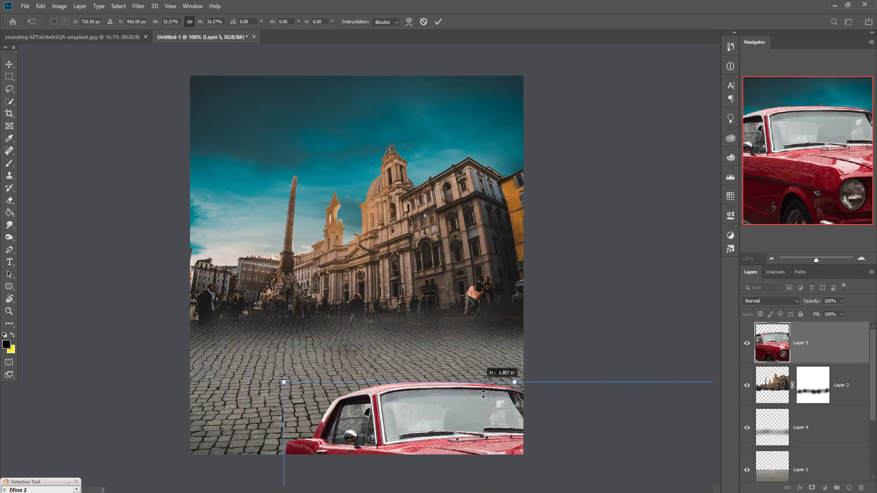
Step: Scale the Mustang to about 15% on the cobblestones, nudge it right, and commit
left_click_drag(516, 153, 514, 402)
left_click_drag(471, 427, 430, 209)
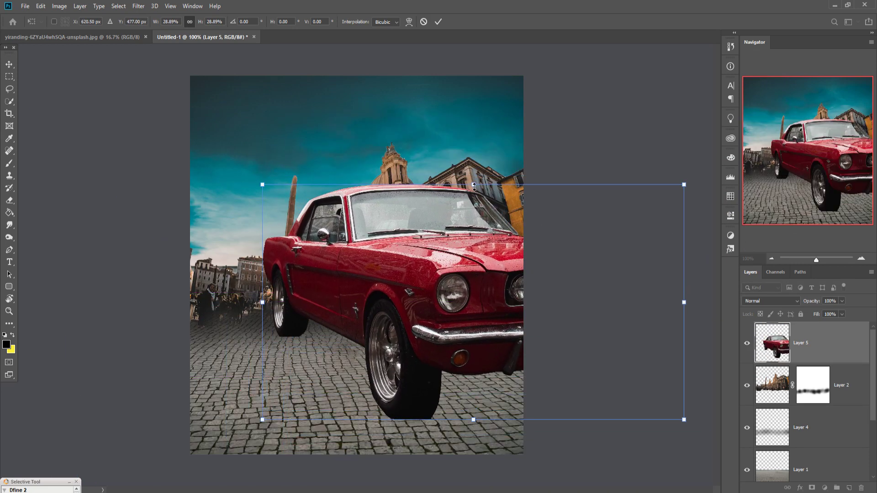
mouse_move(473, 185)
left_mouse_down()
mouse_move(474, 265)
mouse_move(417, 269)
mouse_move(406, 258)
mouse_move(409, 297)
left_mouse_up()
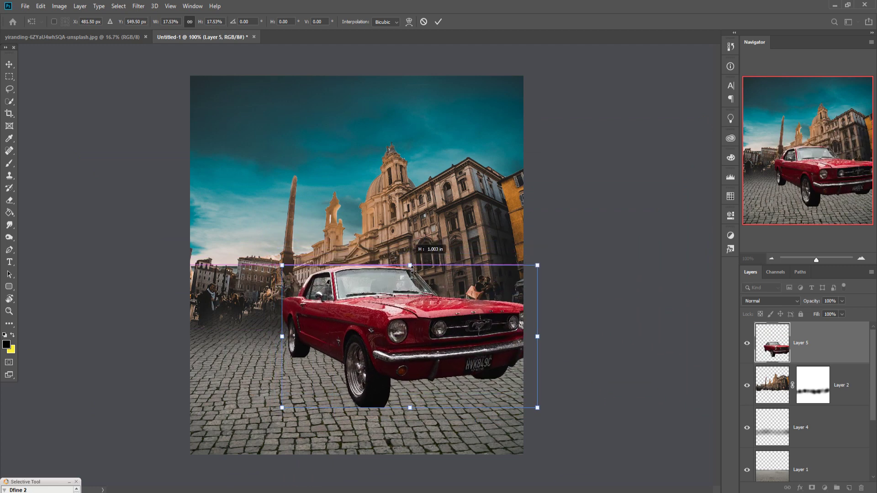
left_click_drag(406, 335, 396, 316)
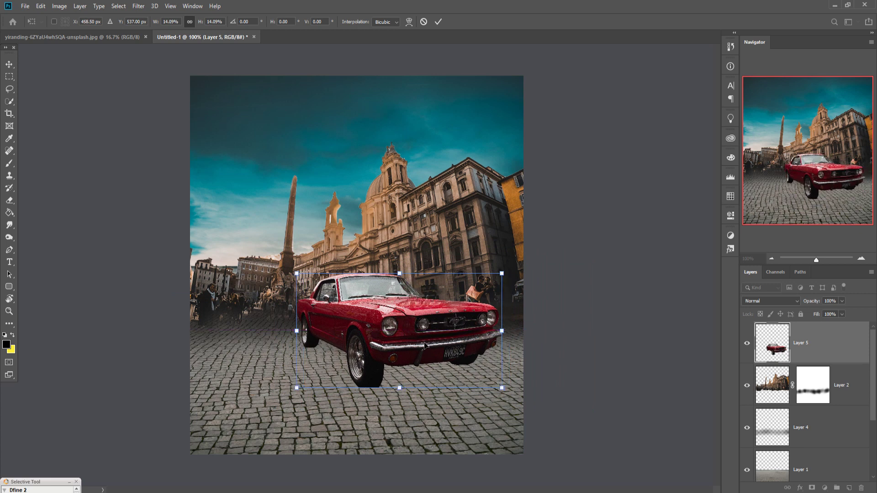
left_click_drag(419, 347, 425, 339)
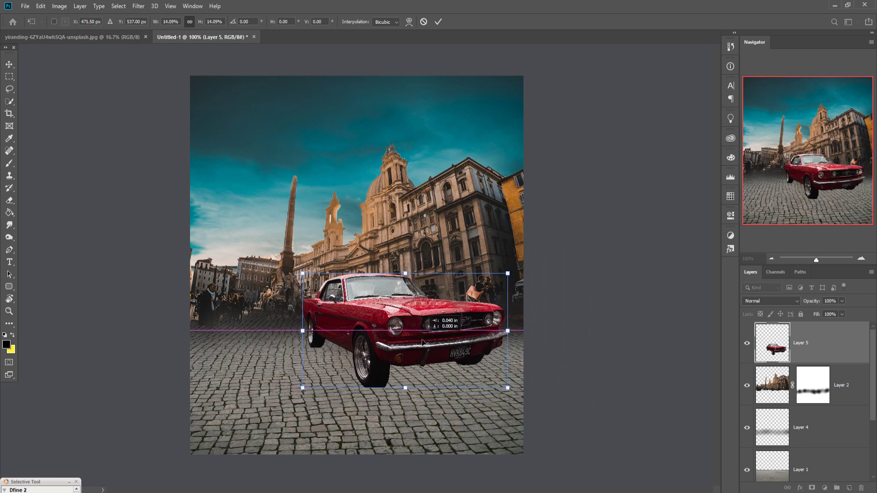
left_click_drag(411, 396, 411, 404)
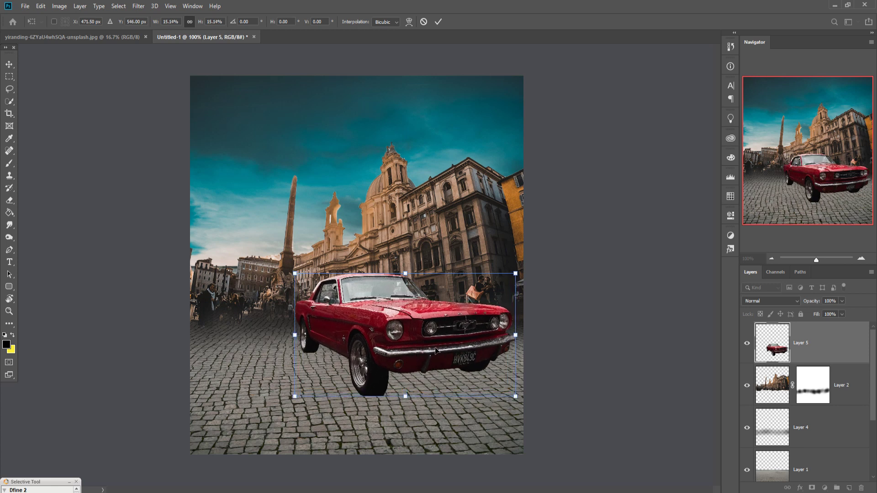
left_click(438, 22)
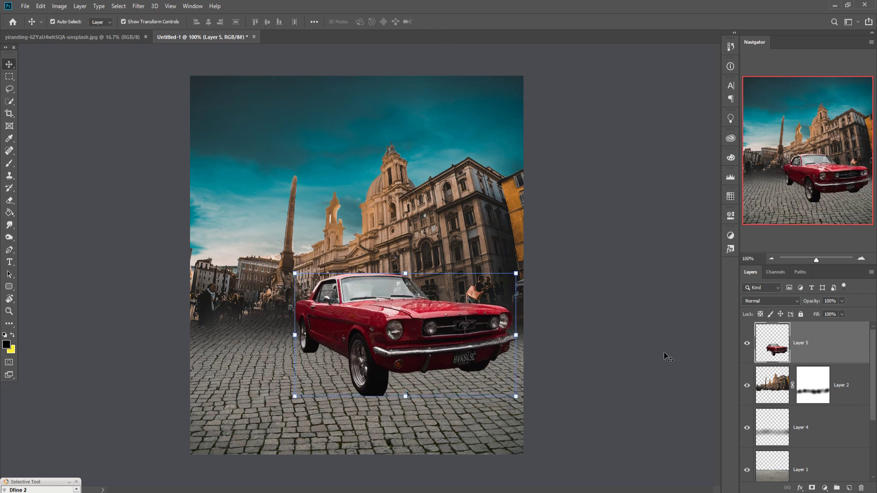
Step: On a new layer above Layer 2, paint a black spot under the front wheel at 100% opacity, size 175
left_click(848, 393)
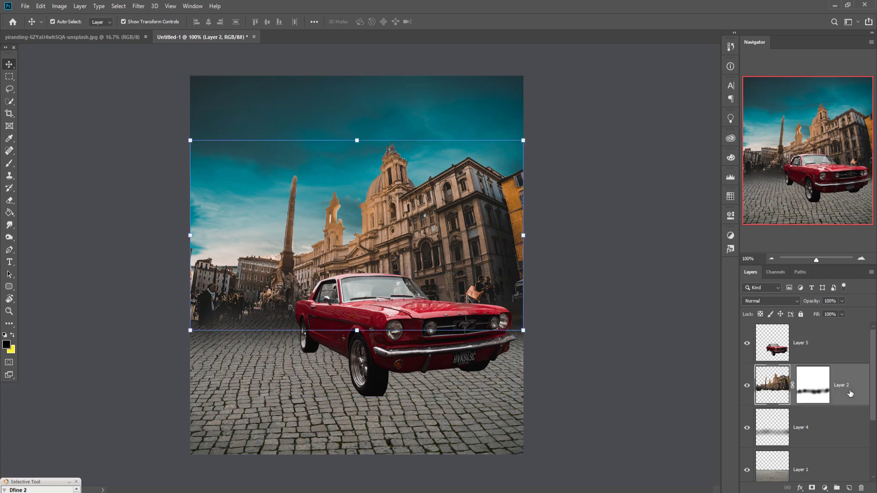
left_click(849, 488)
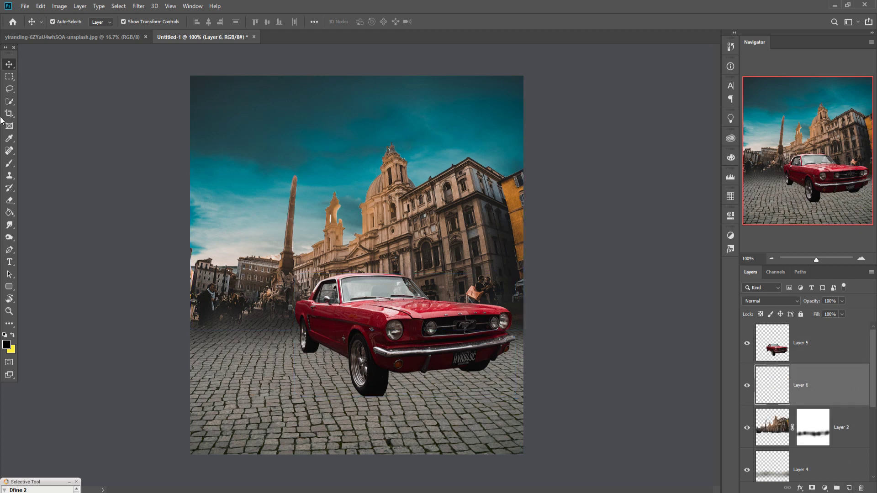
left_click(9, 163)
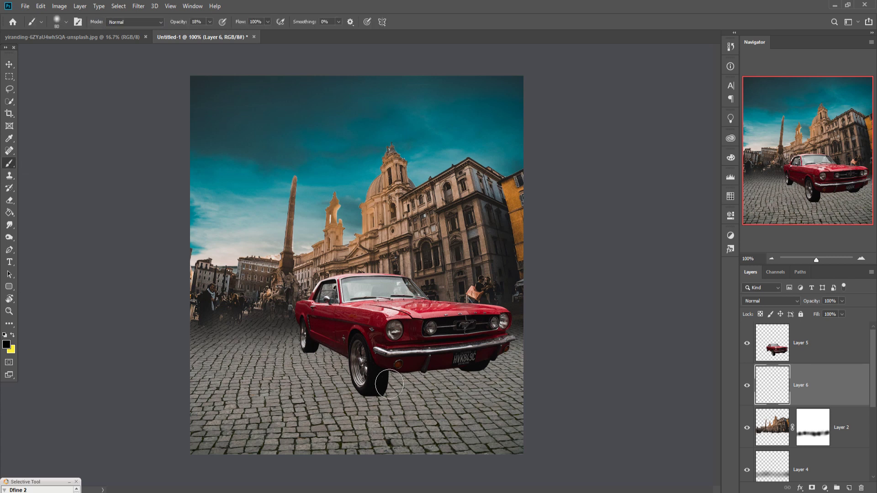
left_click(210, 21)
left_click_drag(208, 33, 244, 33)
key("bracketright")
key("bracketright")
key("bracketright")
left_click(380, 383)
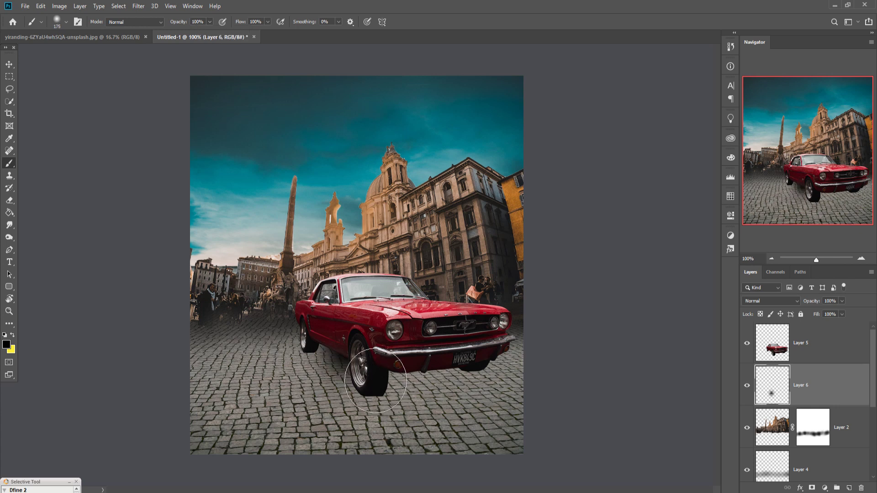
Step: Stretch the shadow spot much wider and move it left under the car
key("v")
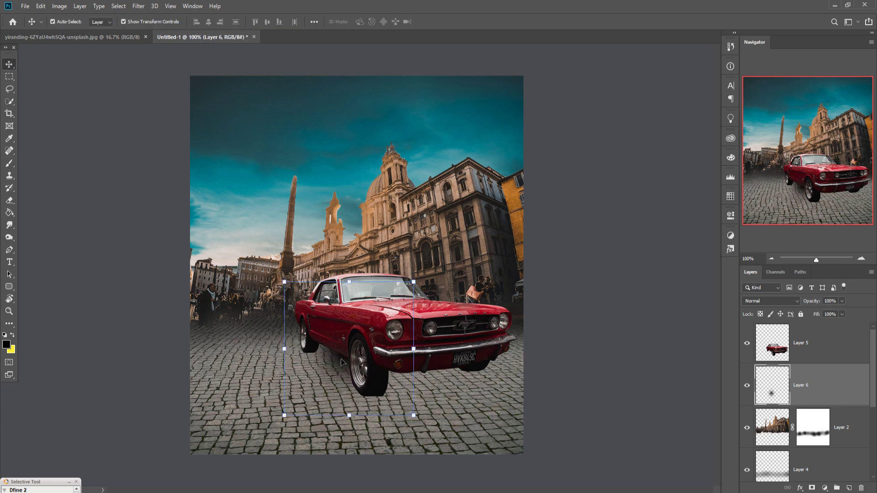
left_click_drag(342, 362, 318, 363)
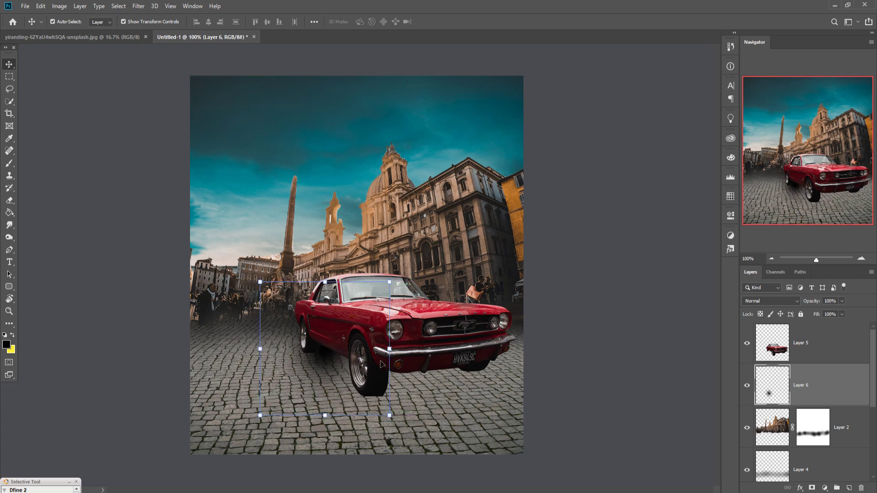
left_click_drag(393, 357, 632, 352)
left_click_drag(465, 386, 362, 383)
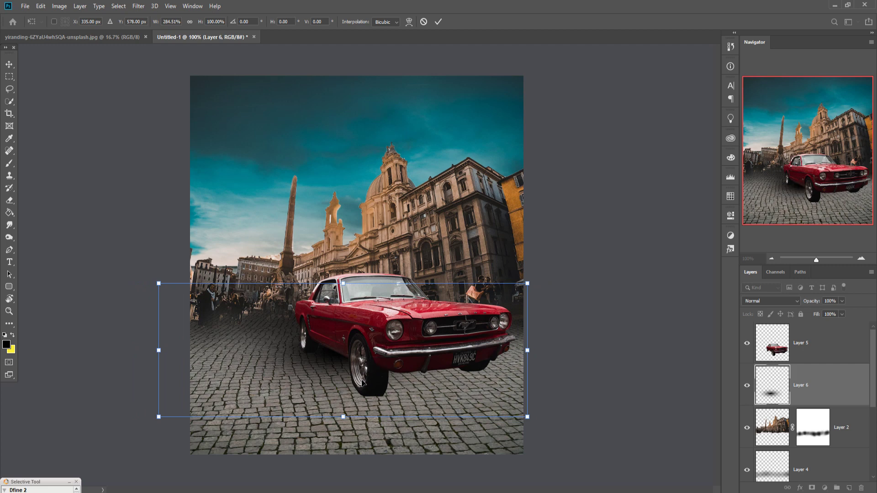
Step: Apply the shadow stretch, then duplicate the shadow layer and position the copy under the car
key("Return")
right_click(831, 395)
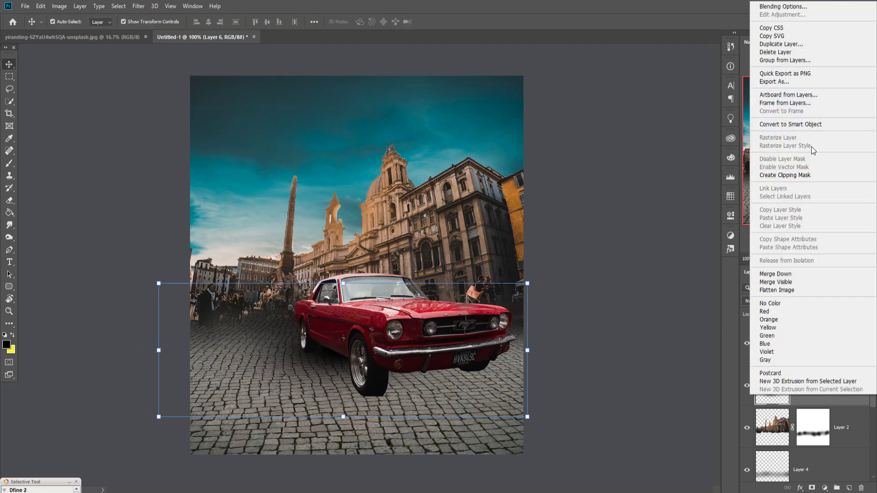
left_click(779, 46)
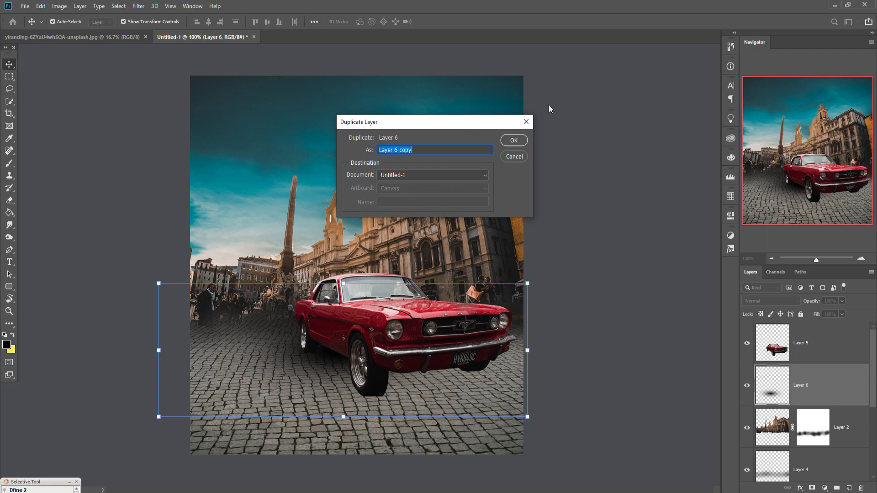
left_click(513, 140)
left_click_drag(329, 360, 387, 389)
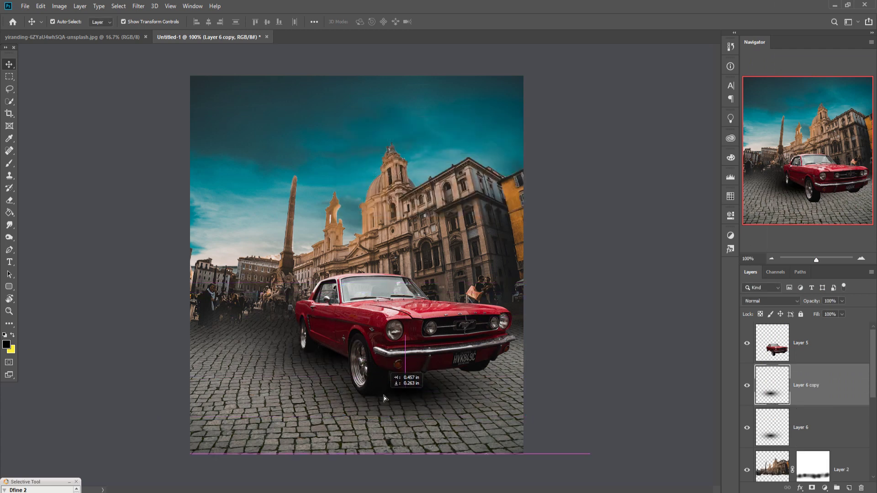
left_click_drag(387, 390, 391, 394)
left_click_drag(606, 384, 615, 384)
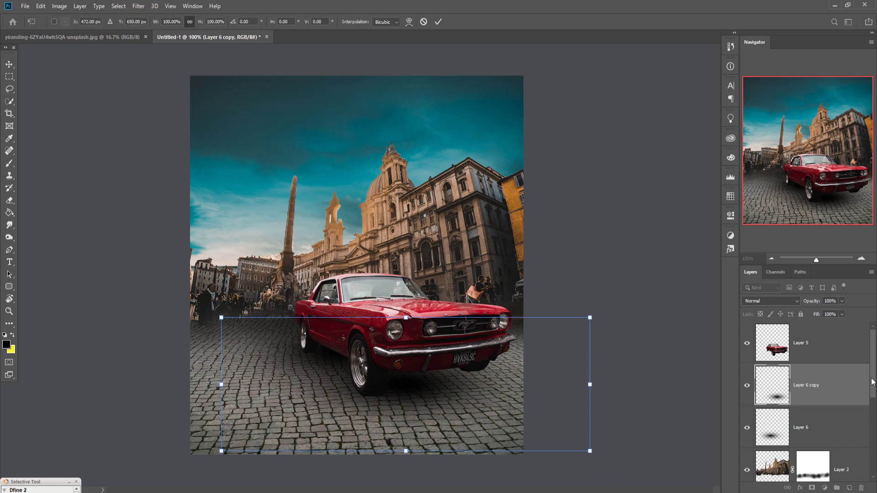
key("Return")
Step: Duplicate the copy again and shrink that second copy toward the front right wheel
right_click(837, 382)
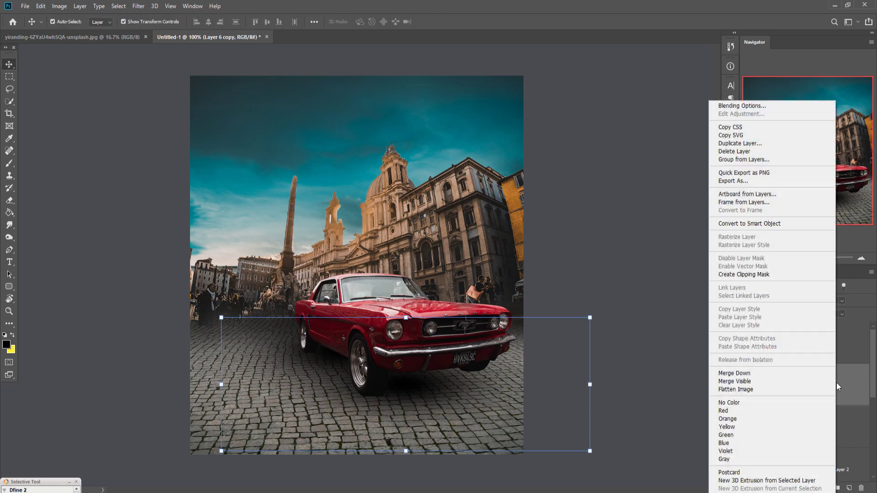
left_click(761, 148)
left_click(513, 138)
left_click_drag(442, 373, 485, 370)
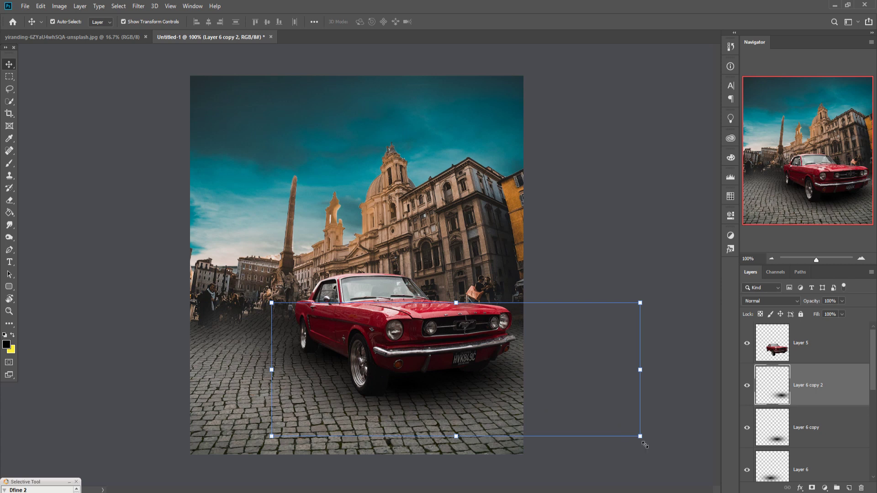
left_click_drag(644, 444, 521, 393)
left_click_drag(456, 374, 526, 404)
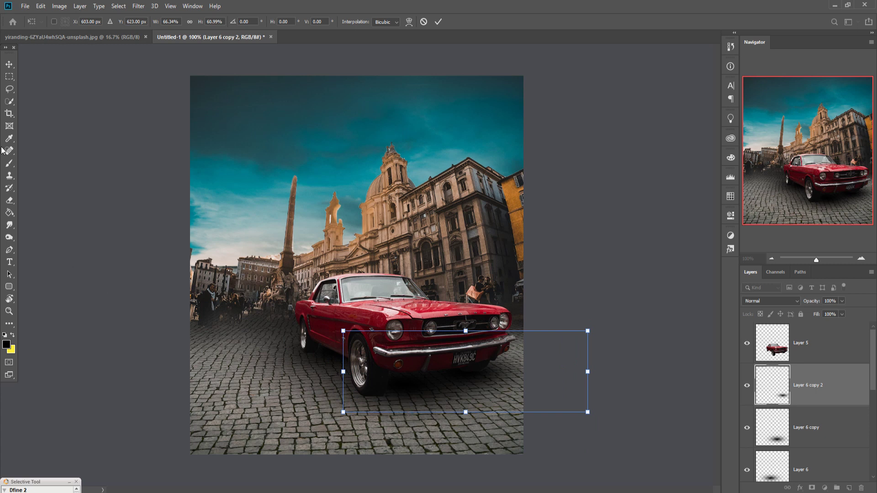
left_click(9, 64)
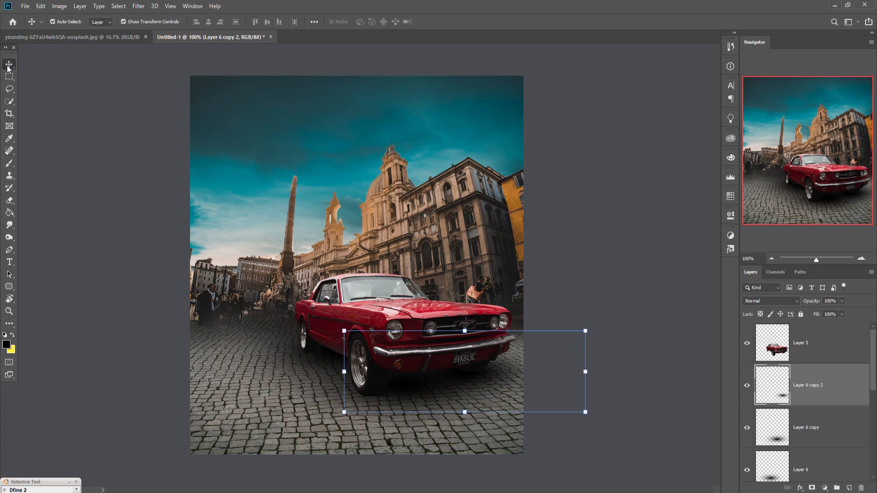
Step: Stretch the first shadow copy wider, shift it left and slightly up, and apply
left_click(411, 401)
left_click_drag(397, 395, 384, 399)
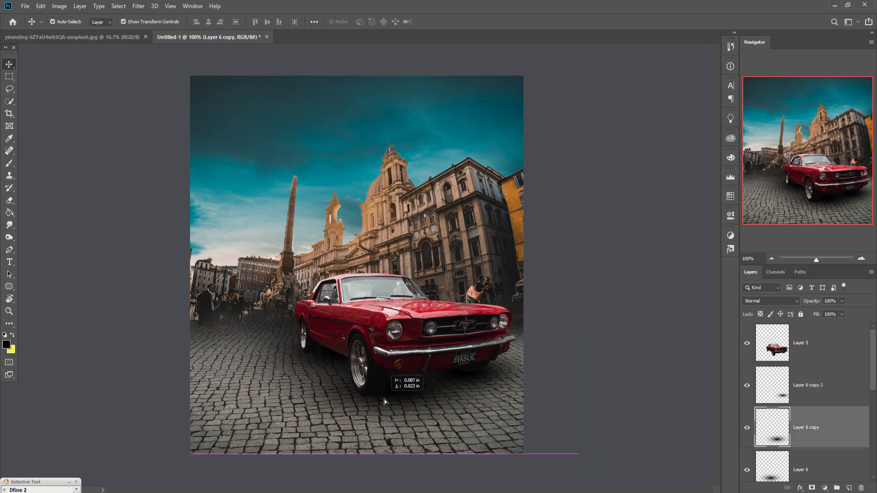
left_click_drag(578, 388, 646, 388)
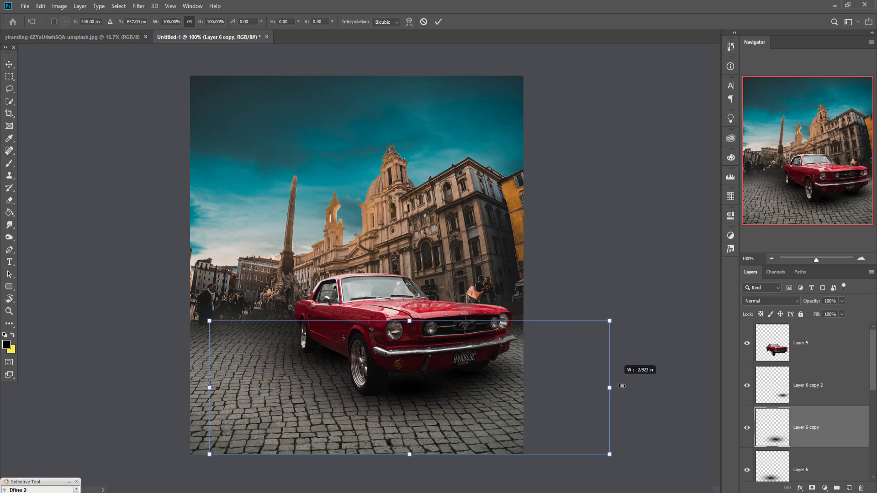
left_click_drag(439, 389, 402, 392)
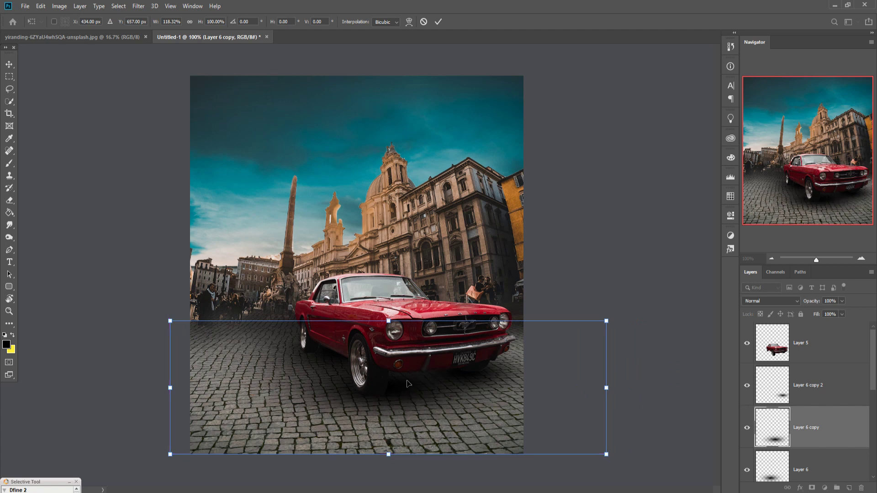
key("Up")
key("Up")
key("Up")
key("Up")
key("Up")
key("Up")
key("Up")
key("Up")
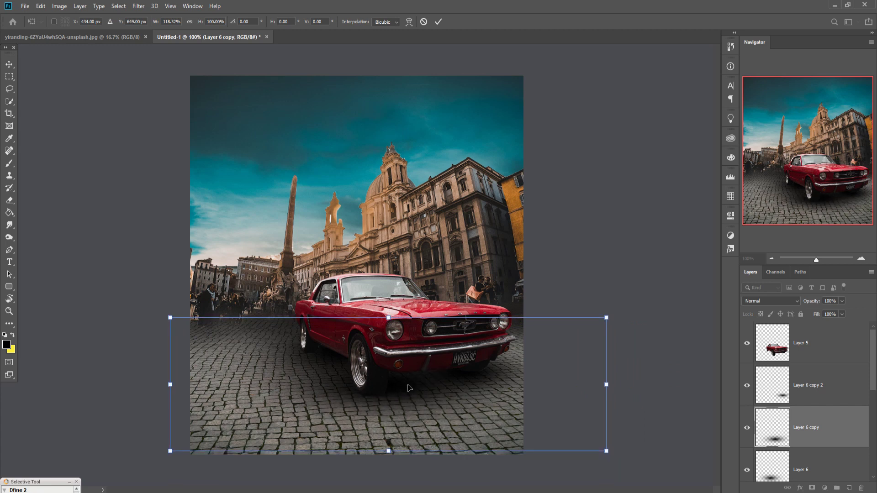
key("Up")
key("Up")
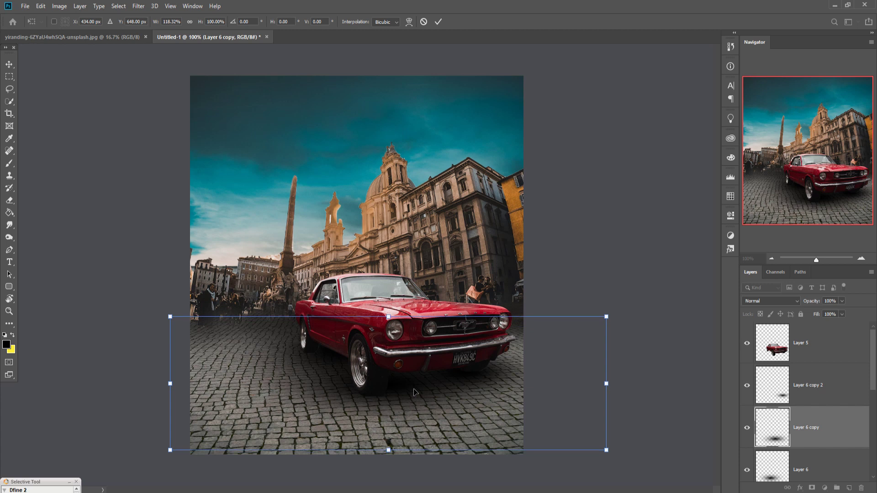
left_click(439, 22)
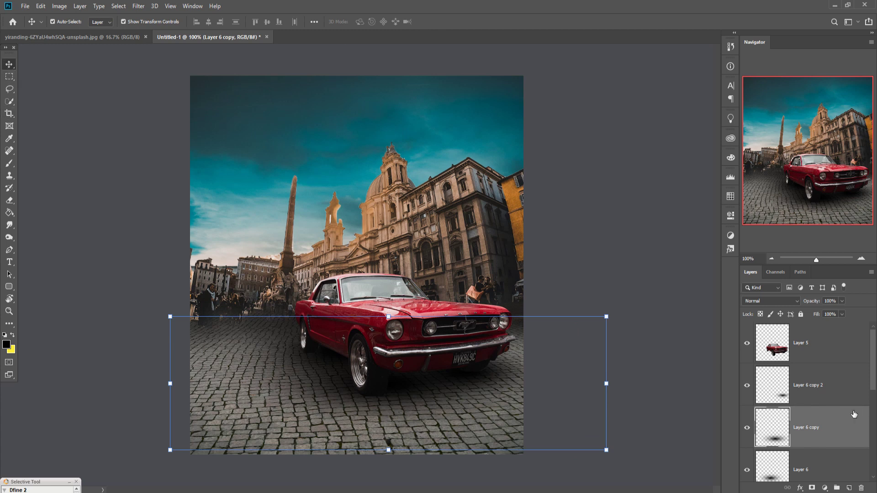
scroll(854, 414, "down", 3)
scroll(836, 417, "down", 2)
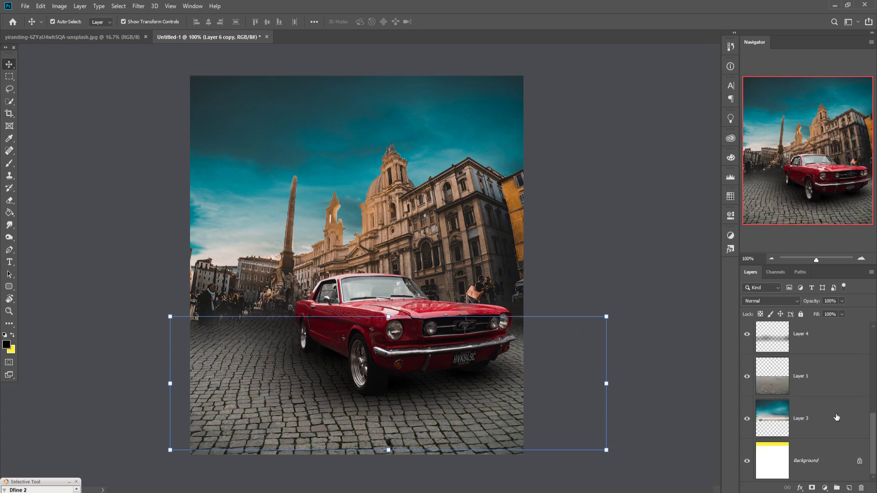
Step: Select the buildings layer, Layer 2, cancelling an accidental delete to keep it
scroll(837, 418, "up", 3)
scroll(835, 414, "up", 2)
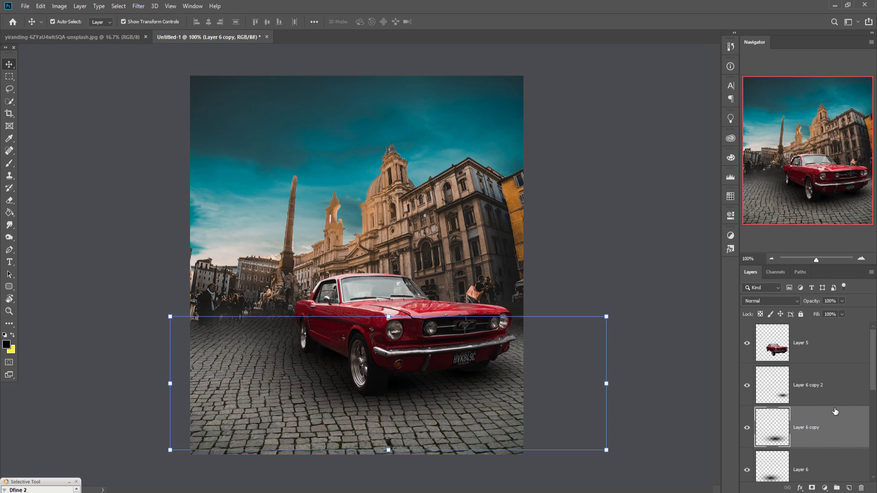
scroll(836, 411, "down", 3)
scroll(835, 410, "down", 2)
scroll(836, 409, "up", 3)
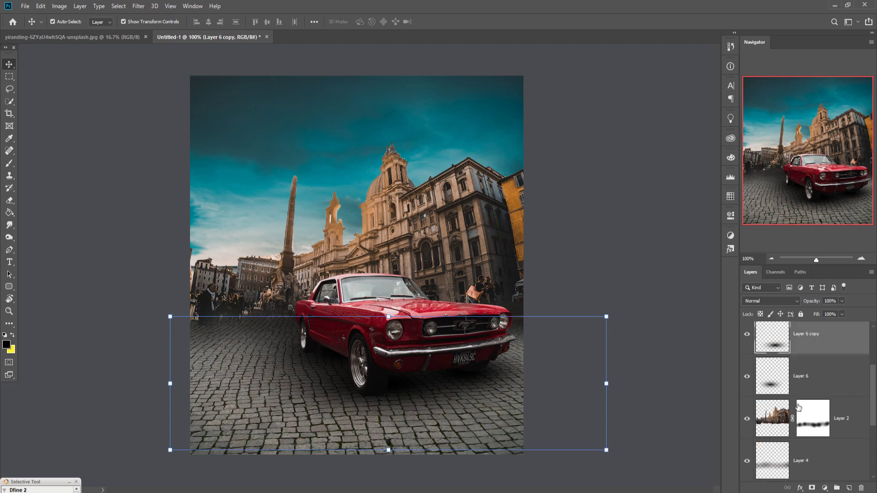
left_click(784, 412)
right_click(843, 413)
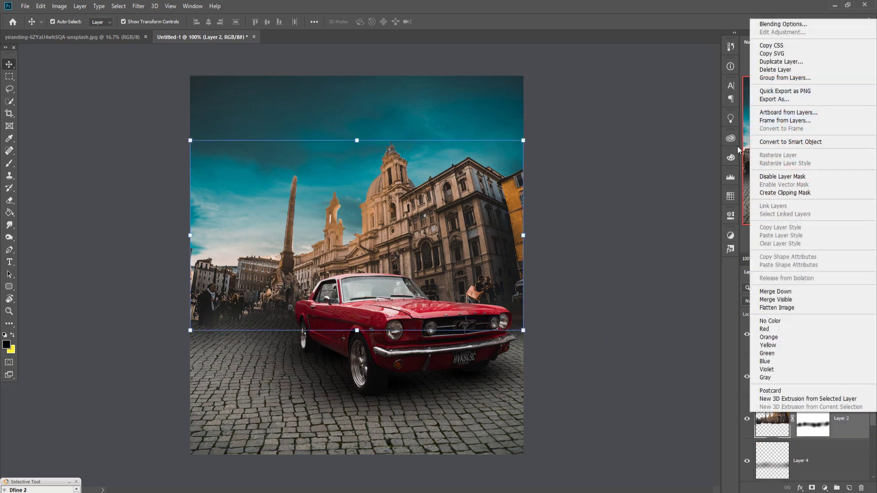
left_click(775, 70)
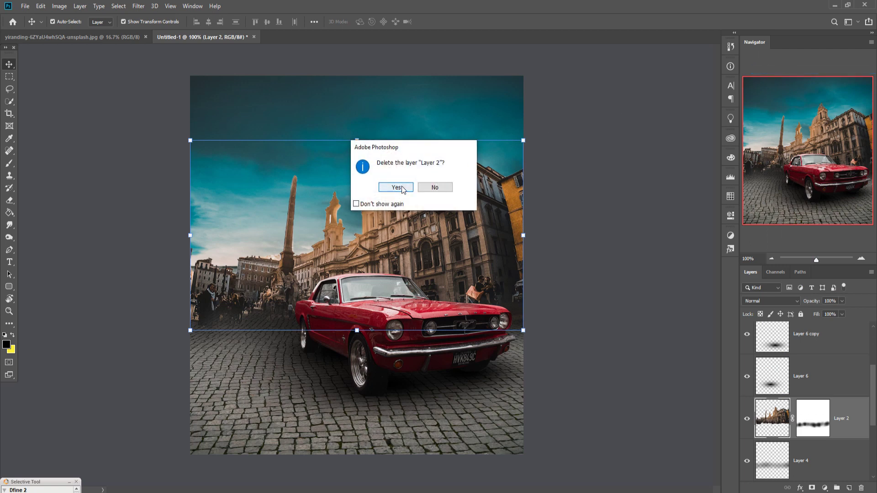
left_click(436, 188)
Step: Duplicate Layer 2 as Layer 2 copy and hide the original Layer 2
right_click(844, 419)
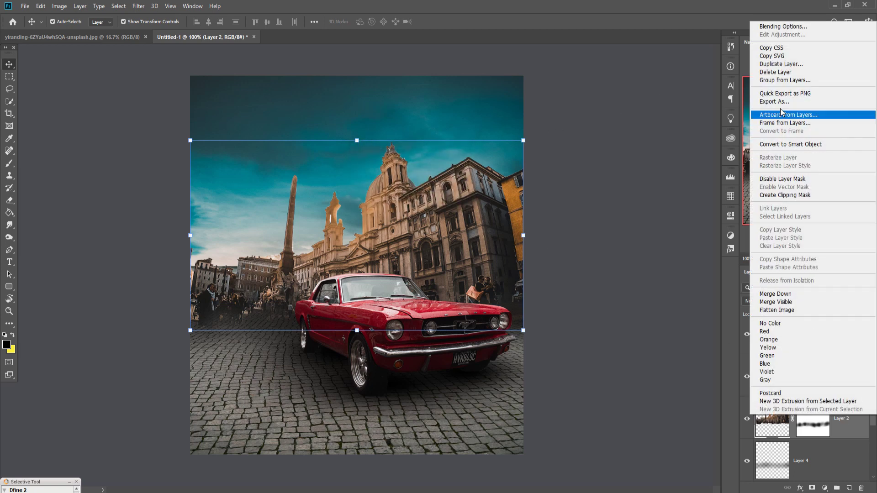
left_click(777, 70)
left_click(514, 139)
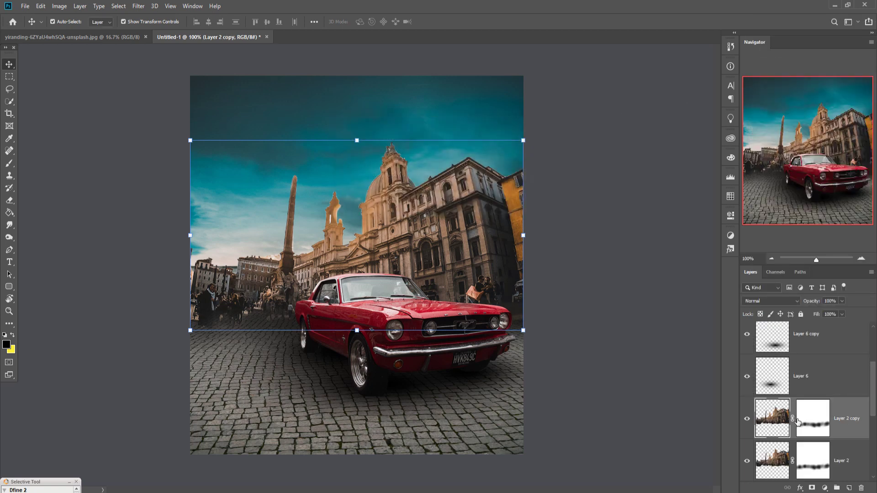
left_click(748, 461)
left_click(138, 6)
mouse_move(188, 114)
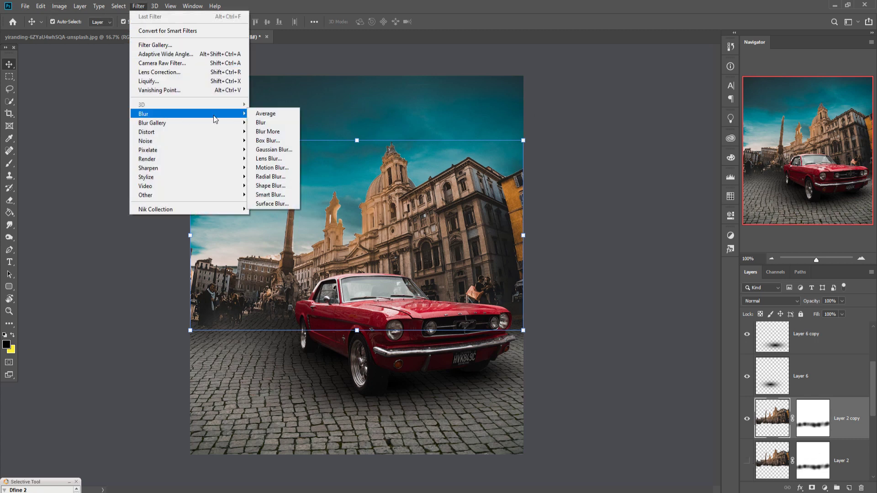
Step: Apply a 2.5-pixel Gaussian Blur to Layer 2 copy
left_click(267, 149)
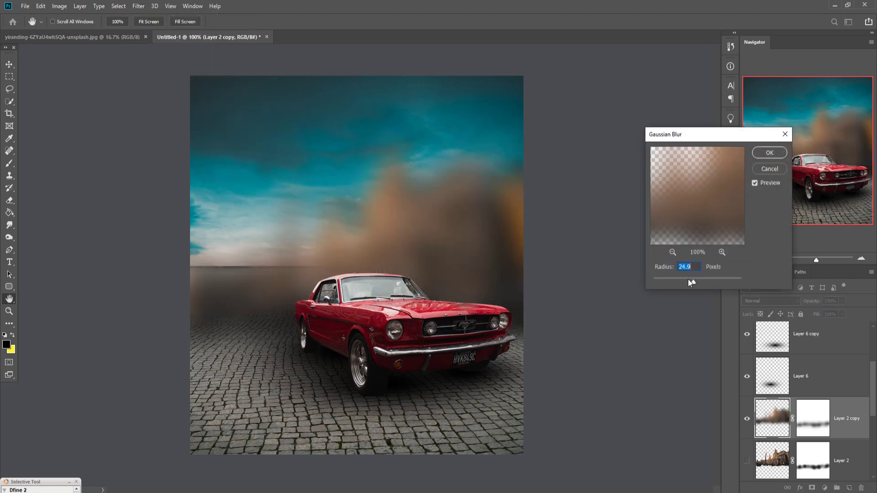
left_click_drag(695, 281, 669, 281)
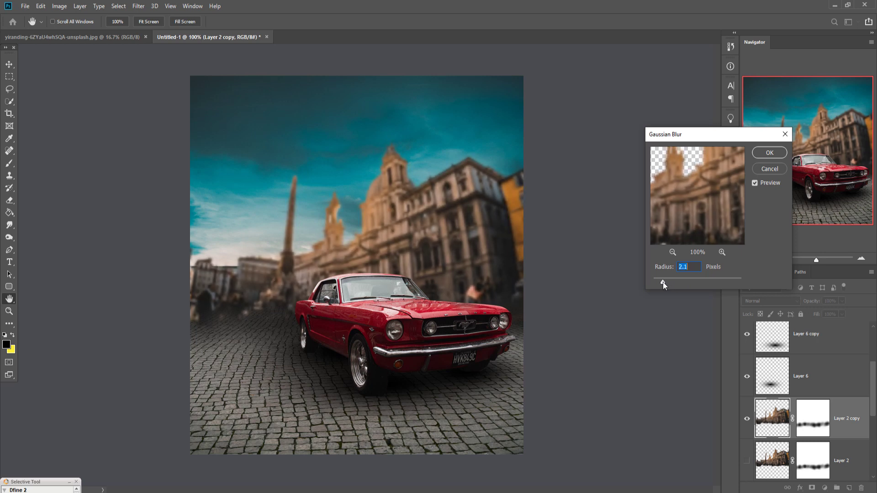
left_click(769, 154)
key("v")
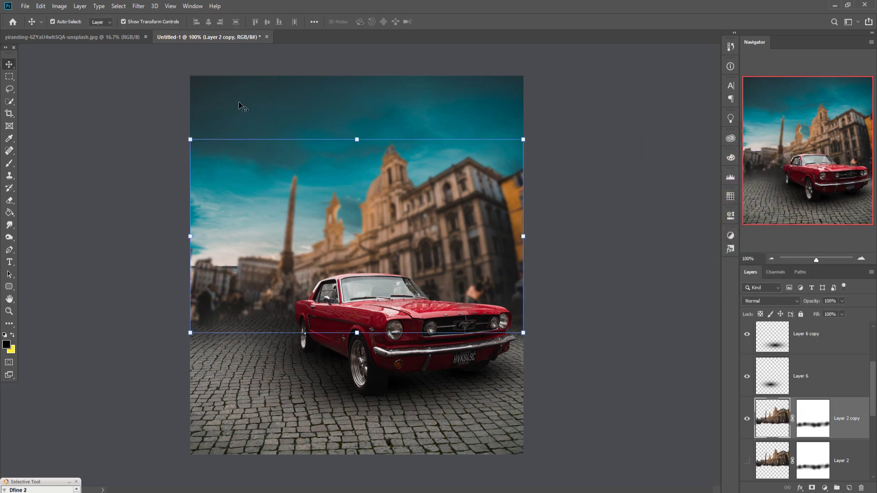
Step: Add a Color Balance layer clipped to Layer 2 copy with Cyan-Red -42 and Yellow-Blue +42
left_click(138, 6)
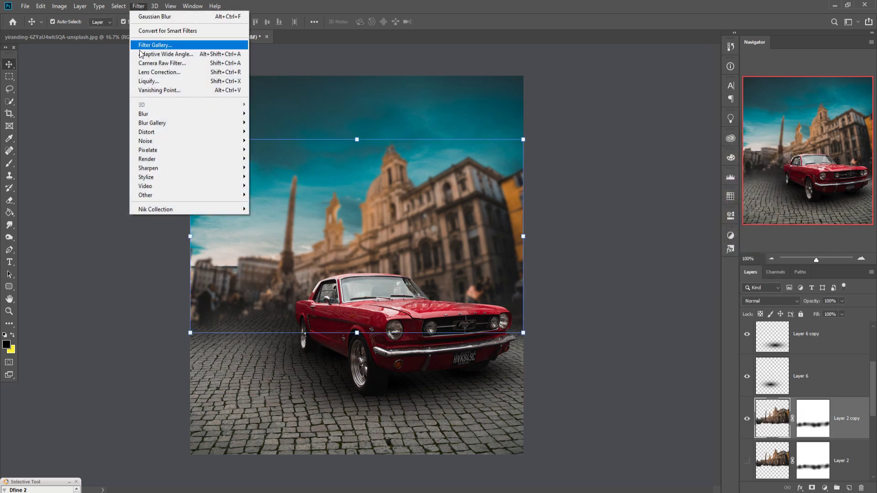
left_click(854, 419)
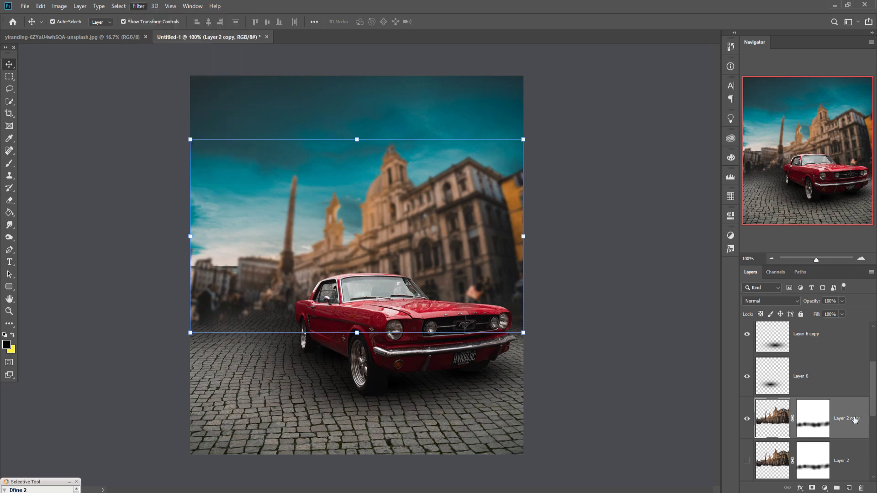
left_click(824, 487)
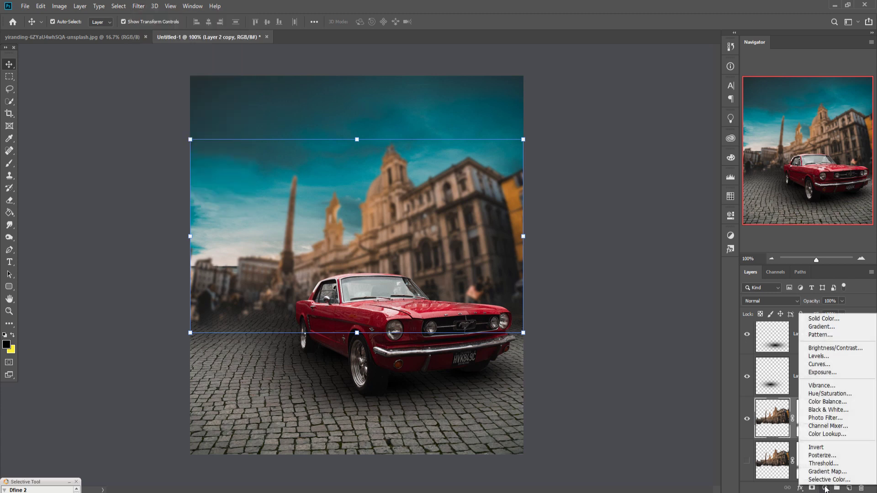
left_click(818, 407)
left_click(654, 394)
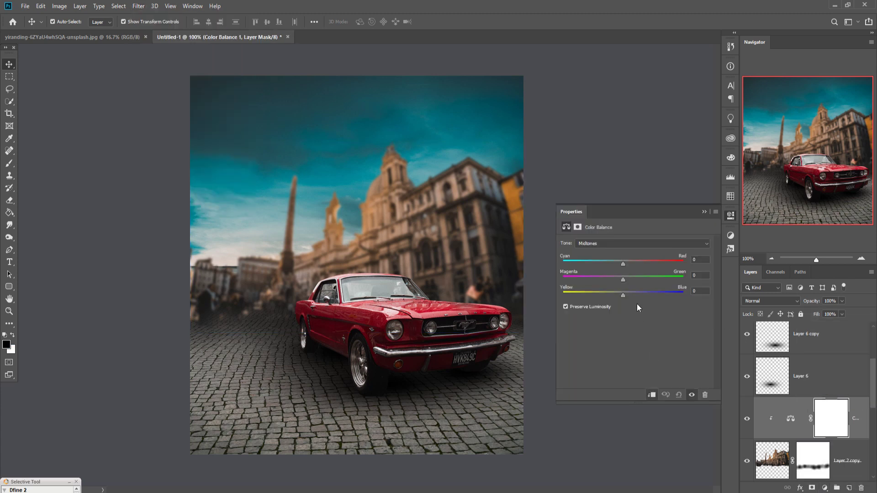
left_click_drag(642, 295, 641, 295)
left_click_drag(623, 264, 615, 266)
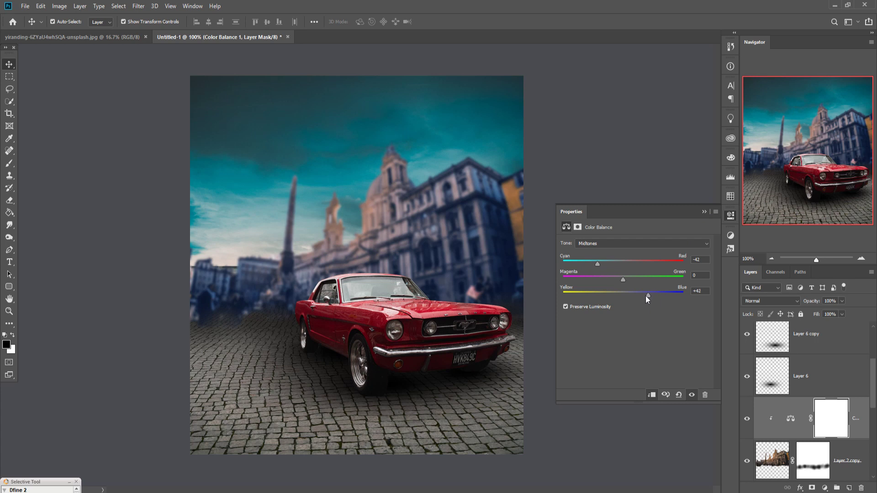
left_click_drag(604, 295, 649, 295)
left_click(703, 211)
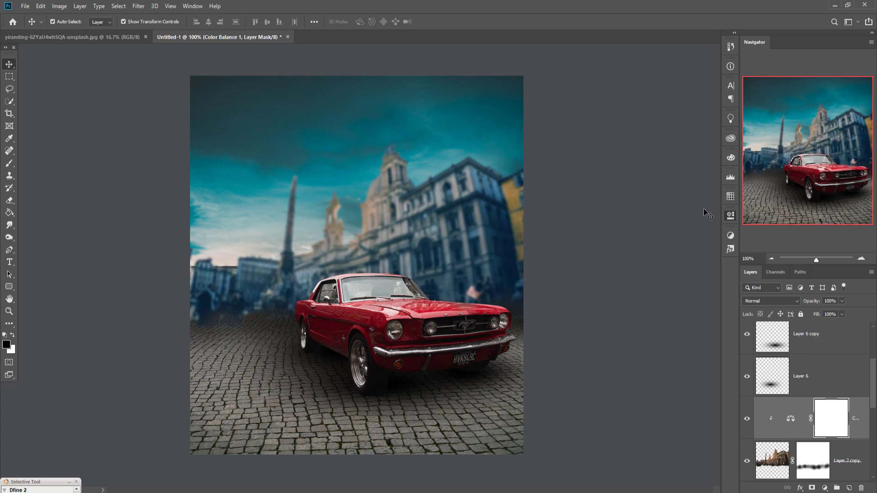
Step: Switch to the hooded-man photo with the Pen tool and zoom in on his shoes
left_click(6, 62)
left_click(50, 37)
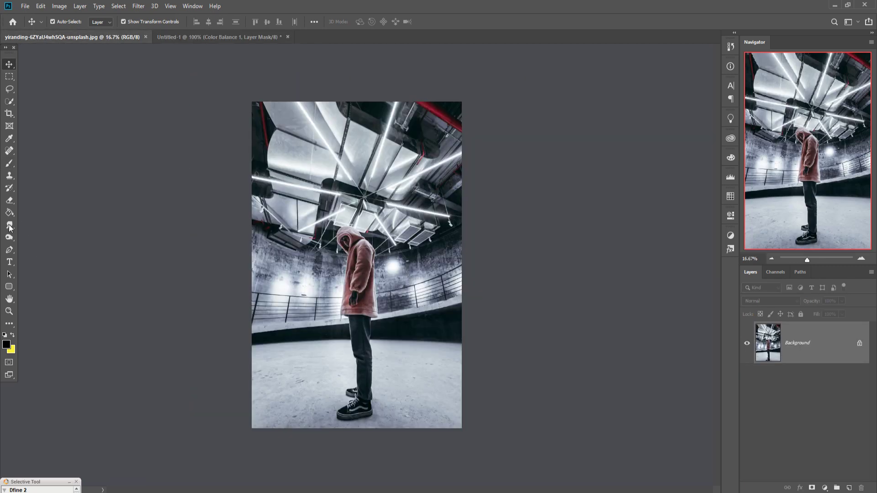
left_click(9, 250)
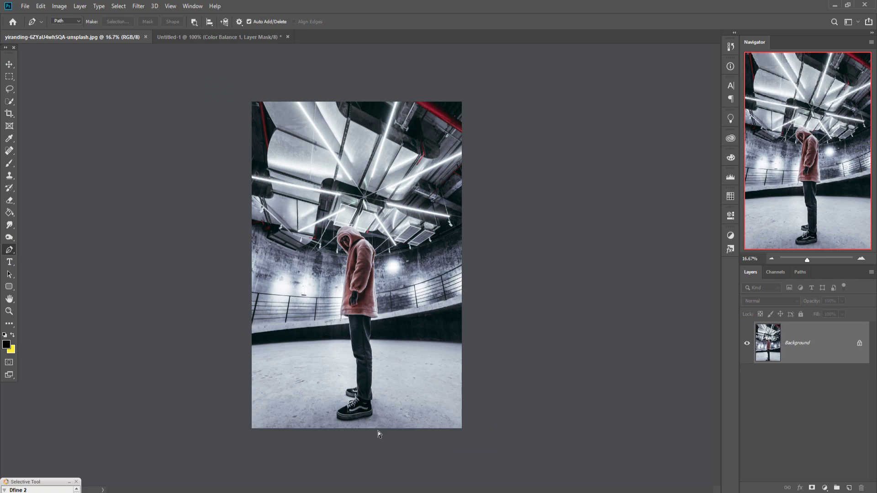
key("ctrl+plus")
key("ctrl+plus")
key("ctrl+plus")
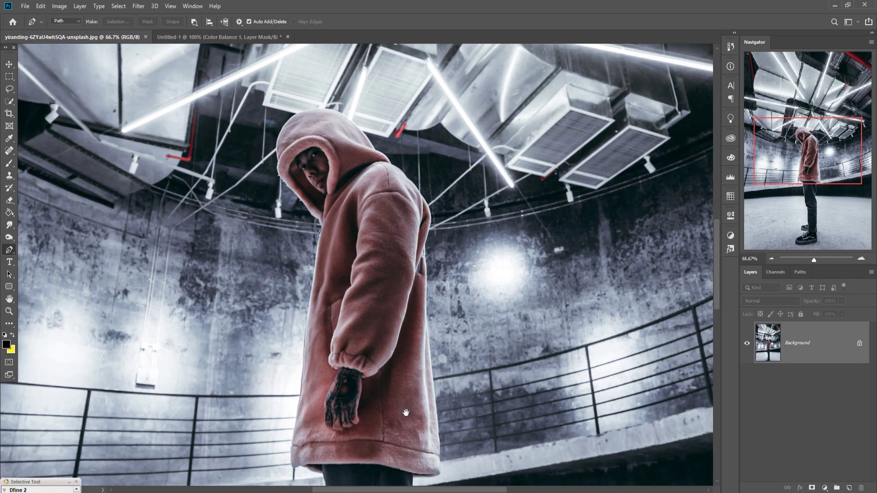
left_click_drag(405, 413, 429, 244)
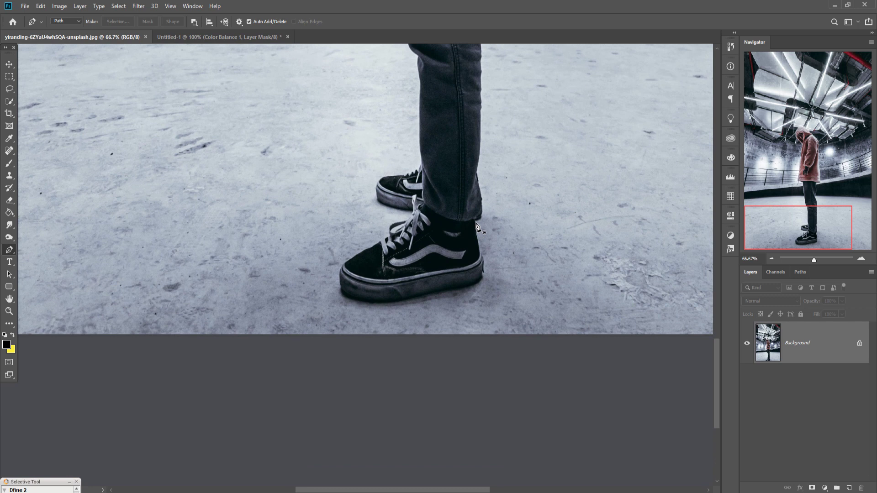
scroll(478, 223, "up", 1)
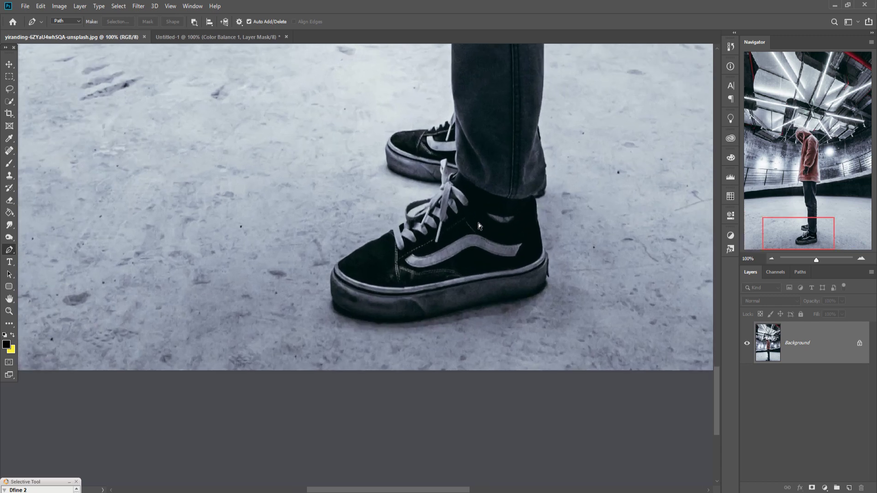
scroll(478, 223, "up", 1)
scroll(457, 237, "up", 1)
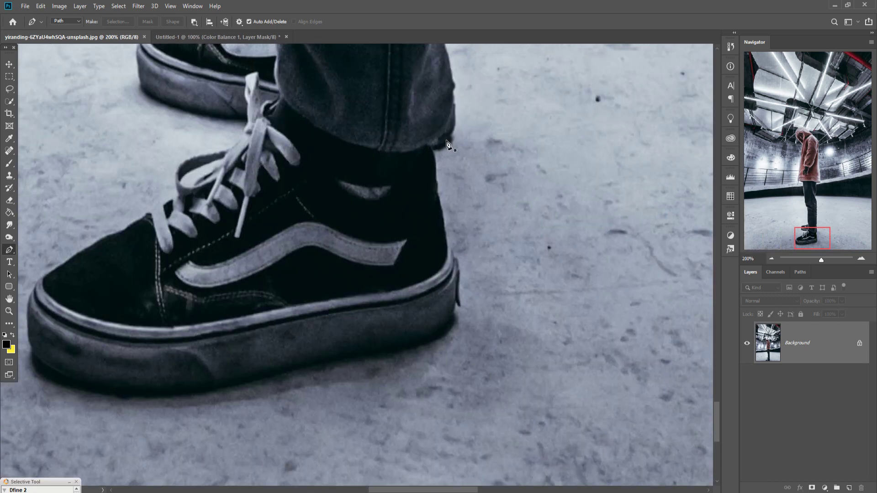
Step: Trace anchor points around the sock and shoe outline
left_click(426, 145)
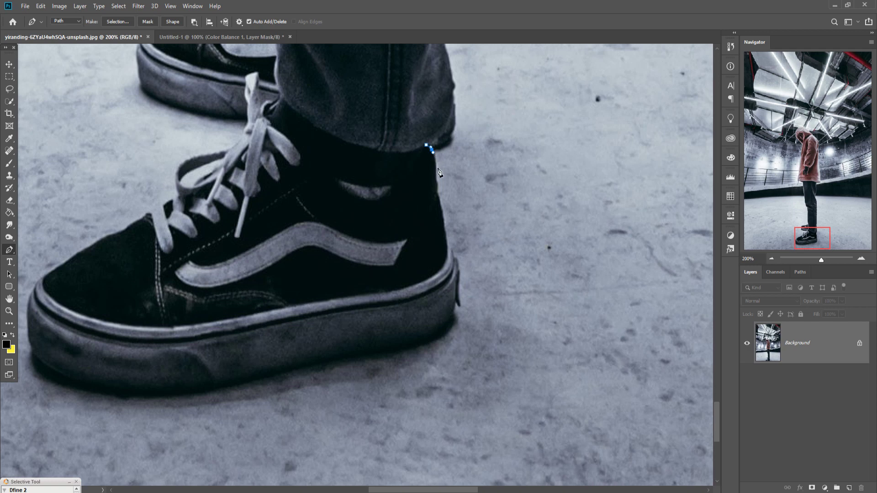
left_click(442, 212)
left_click(452, 328)
left_click(256, 380)
left_click(84, 387)
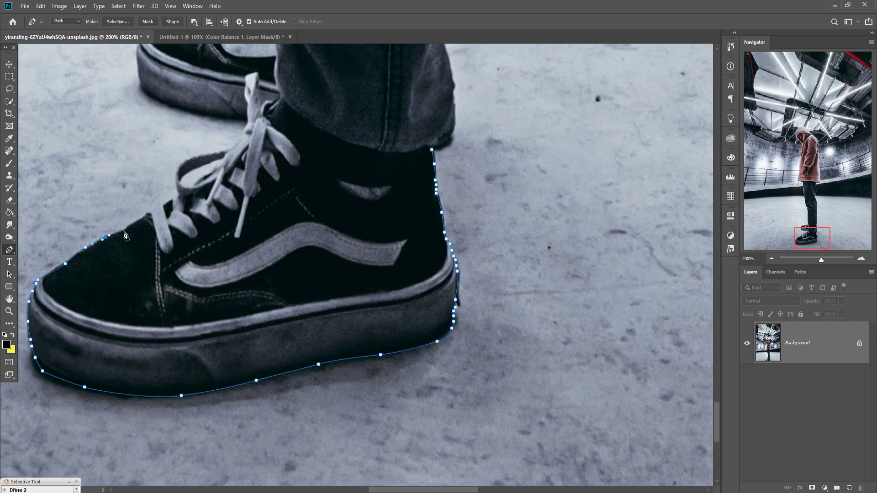
left_click(105, 237)
left_click(247, 120)
scroll(249, 123, "up", 3)
scroll(319, 183, "up", 3)
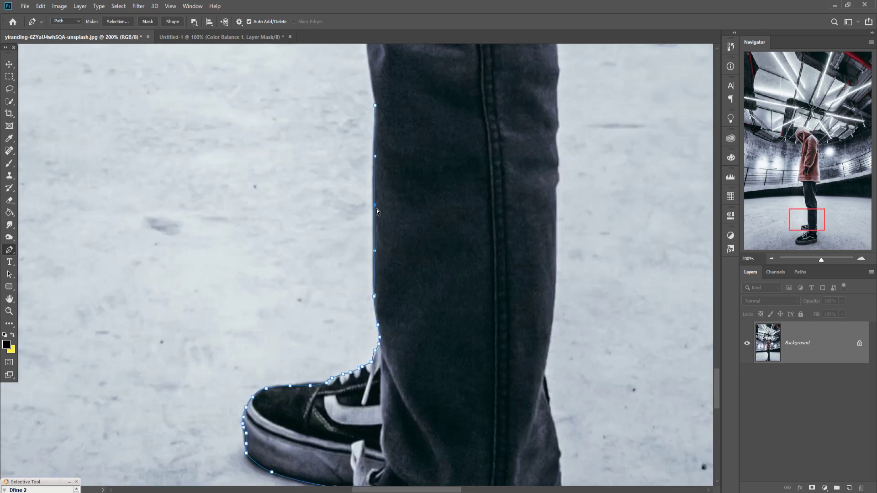
scroll(377, 209, "up", 4)
Step: Continue the path up the left pant leg, hoodie edge, hood and right shoulder
left_click(383, 214)
left_click(364, 150)
scroll(361, 136, "up", 5)
scroll(372, 183, "up", 5)
scroll(411, 228, "up", 5)
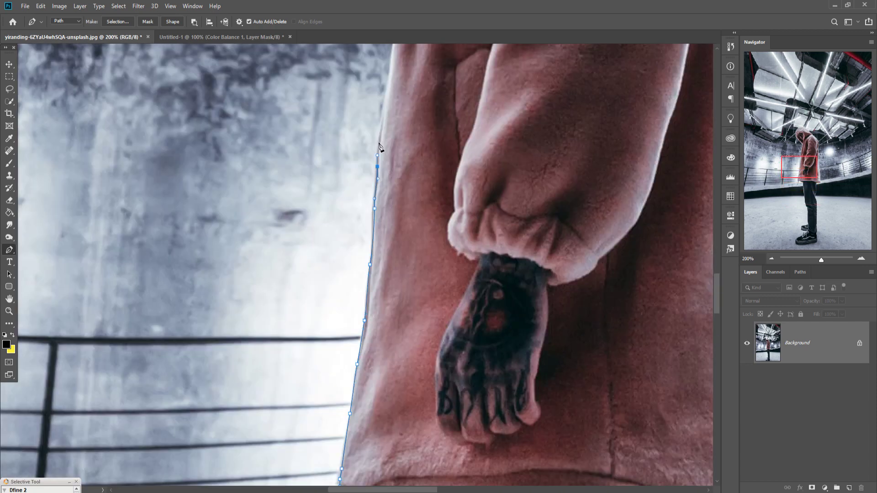
scroll(452, 389, "up", 5)
left_click(452, 380)
left_click(402, 313)
left_click(329, 144)
scroll(328, 144, "up", 3)
left_click(569, 192)
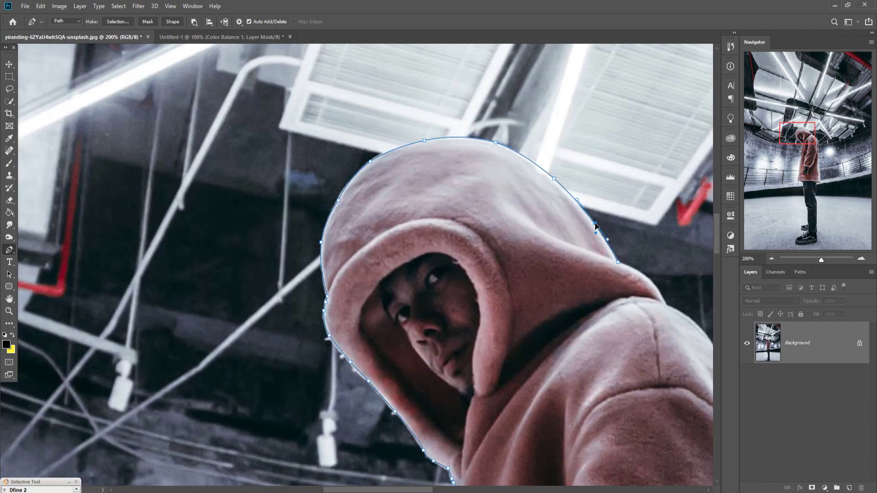
scroll(568, 192, "right", 5)
left_click(478, 226)
scroll(491, 247, "down", 5)
Step: Trace down the right pant leg to the trouser hem and zoom out to the whole figure
left_click(489, 320)
scroll(488, 320, "down", 5)
left_click(457, 365)
scroll(457, 366, "down", 5)
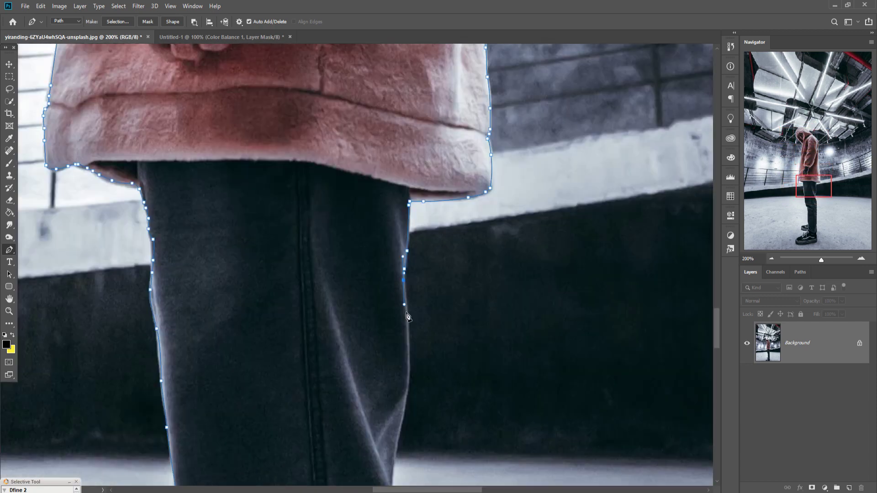
left_click(468, 272)
scroll(472, 292, "down", 5)
scroll(457, 320, "down", 2)
left_click(458, 417)
left_click(436, 445)
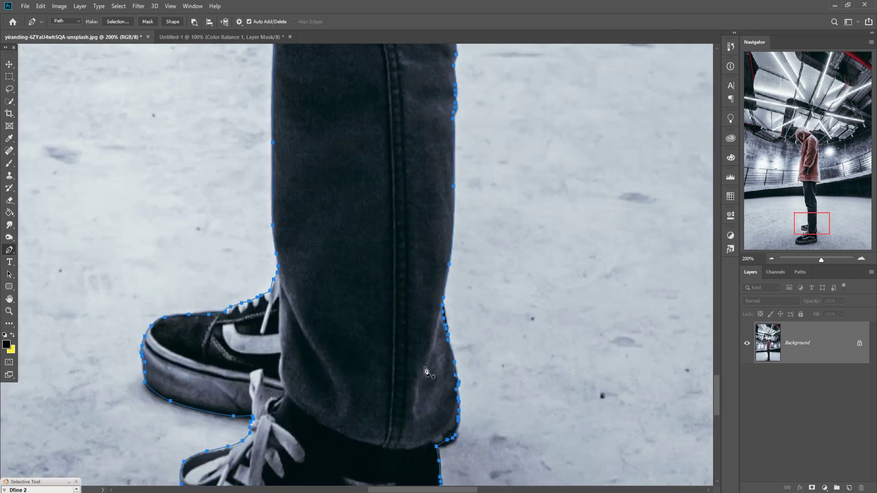
key("ctrl+minus")
key("ctrl+minus")
key("ctrl+minus")
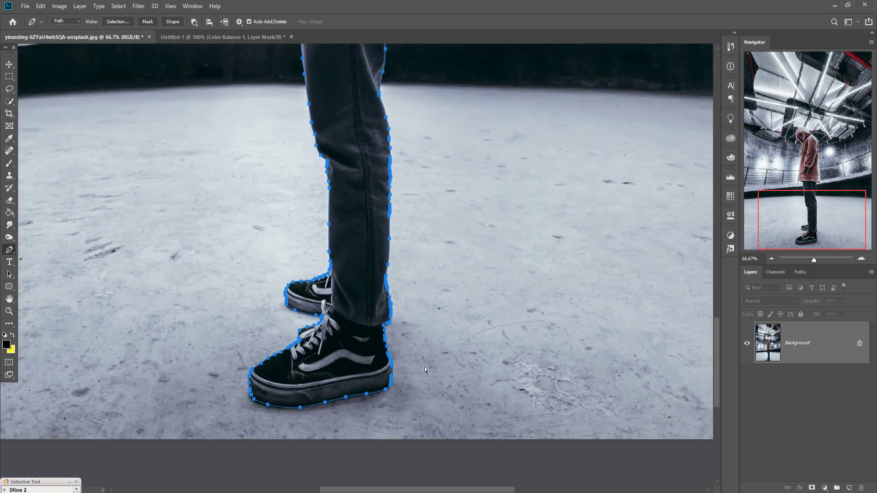
Step: Turn the figure path into a selection with no feathering, then apply Select > Inverse
right_click(353, 280)
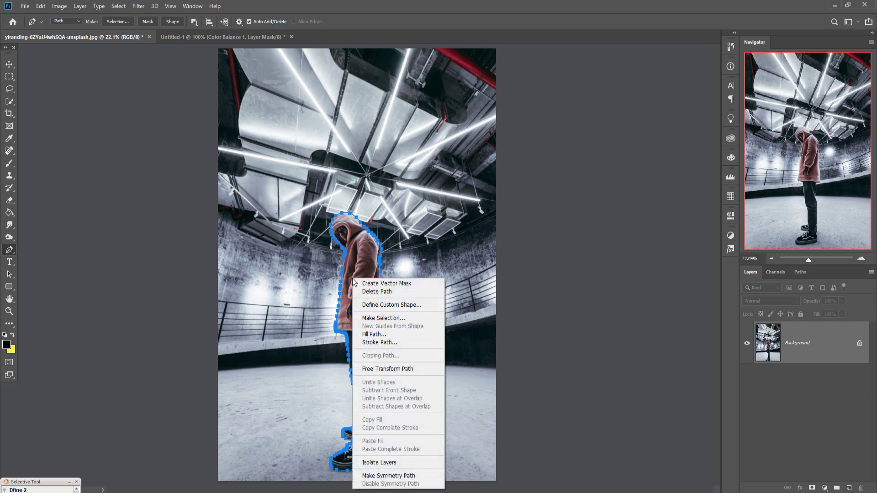
left_click(386, 317)
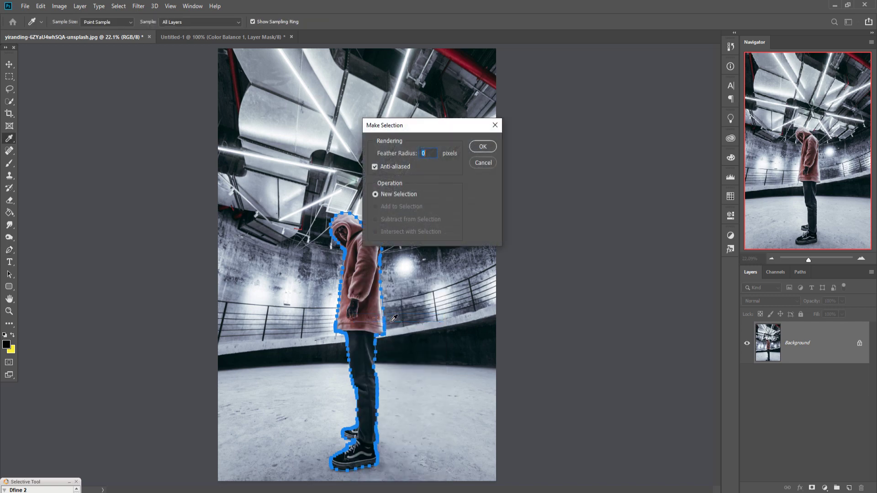
left_click(483, 146)
left_click(118, 6)
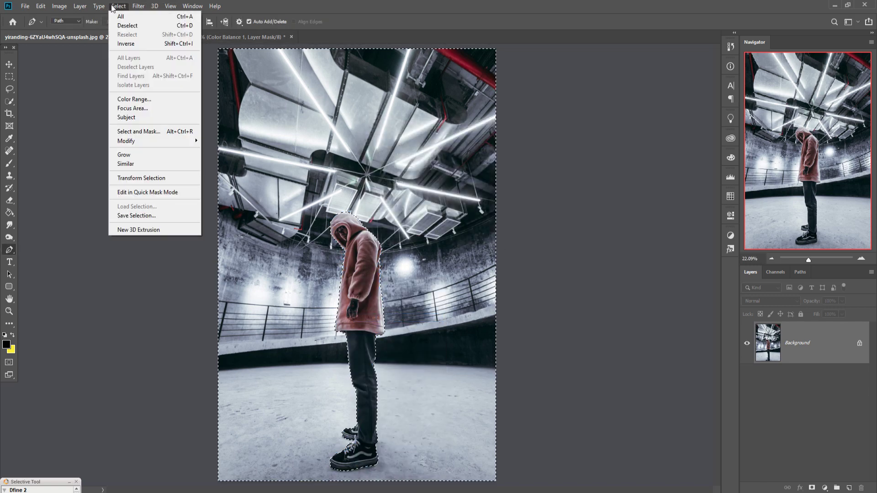
left_click(126, 43)
Step: Drag the figure into Untitled-1, close the source photo, and move Layer 7 to the top
left_click(9, 64)
mouse_move(112, 36)
left_mouse_down()
mouse_move(104, 57)
mouse_move(564, 81)
left_mouse_up()
mouse_move(593, 331)
left_mouse_down()
mouse_move(543, 349)
mouse_move(306, 276)
left_mouse_up()
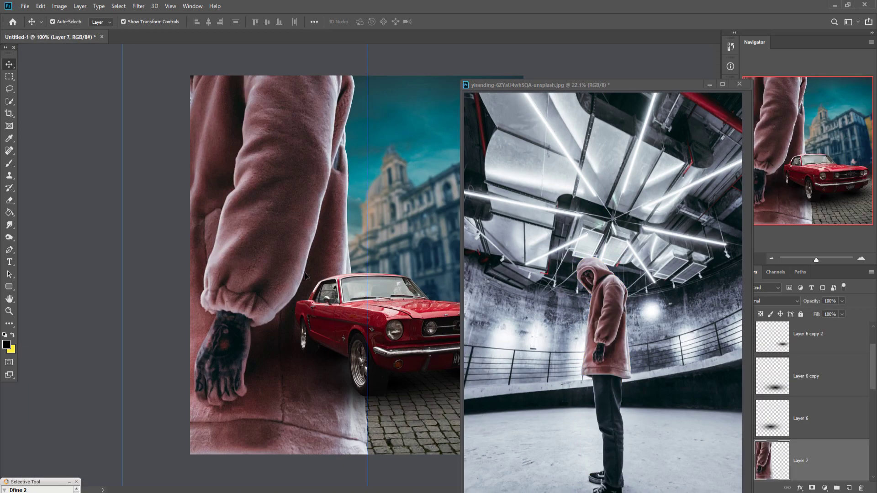
left_click(710, 85)
left_click_drag(815, 449, 810, 330)
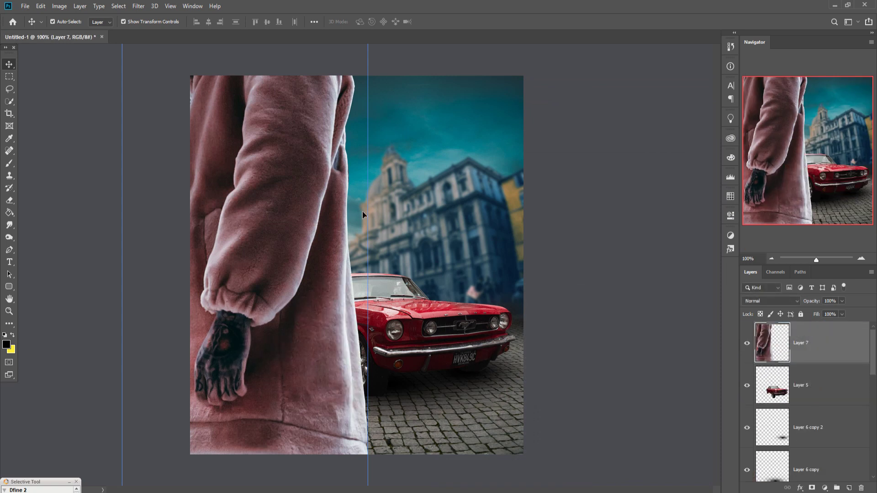
Step: Scale the hooded man down to about a quarter and stand him on the cobblestones before the car
key("ctrl+t")
mouse_move(368, 214)
left_mouse_down()
mouse_move(237, 252)
mouse_move(358, 103)
left_mouse_up()
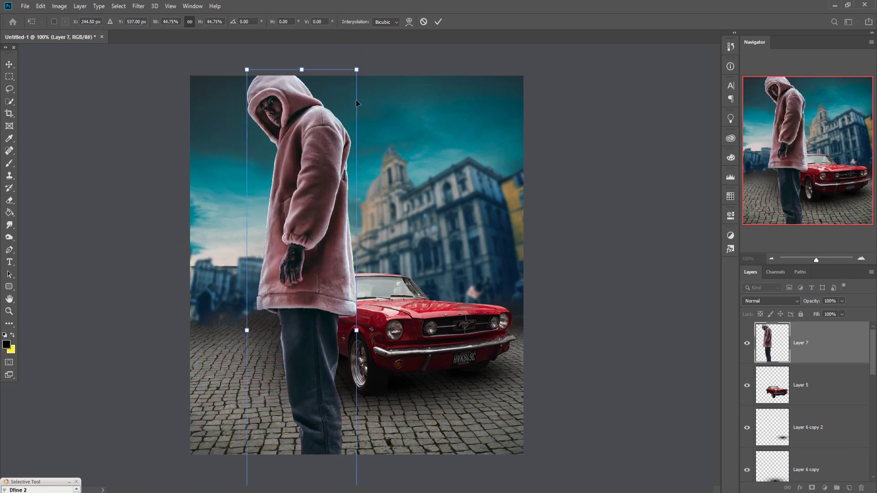
left_click_drag(359, 70, 328, 202)
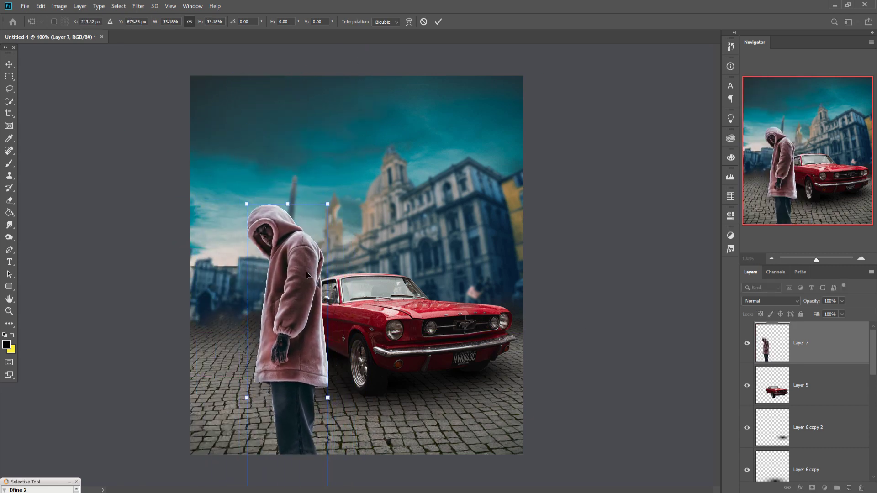
mouse_move(287, 343)
left_mouse_down()
mouse_move(293, 296)
mouse_move(285, 246)
left_mouse_up()
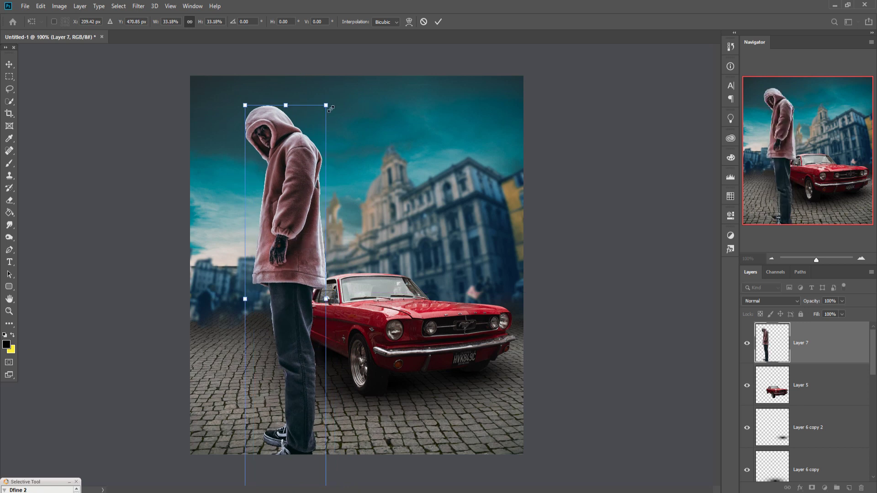
left_click_drag(331, 108, 313, 211)
left_click_drag(273, 384, 288, 316)
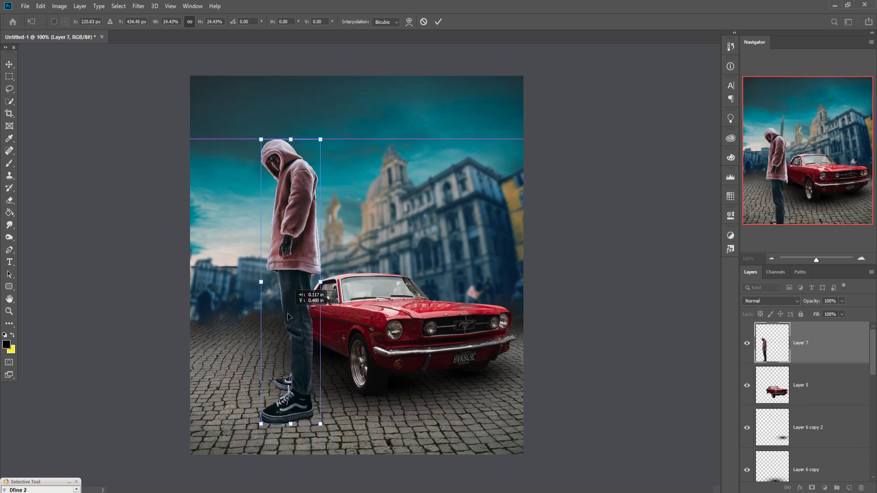
mouse_move(320, 141)
left_mouse_down()
mouse_move(306, 233)
mouse_move(312, 219)
left_mouse_up()
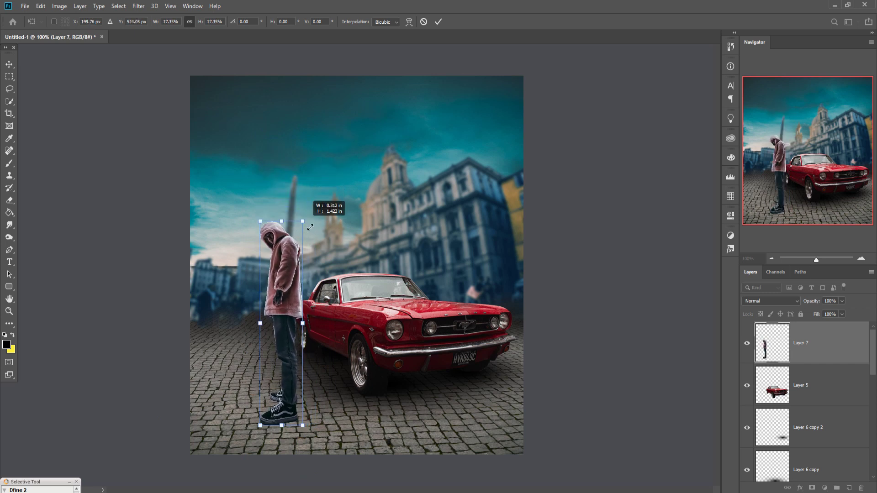
mouse_move(296, 349)
left_mouse_down()
mouse_move(333, 373)
mouse_move(290, 375)
mouse_move(300, 380)
mouse_move(376, 380)
mouse_move(349, 401)
left_mouse_up()
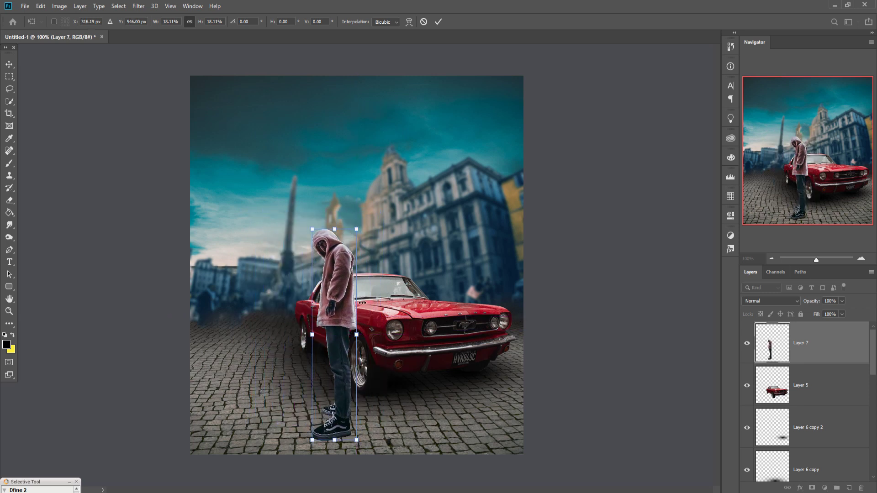
left_click_drag(362, 233, 363, 228)
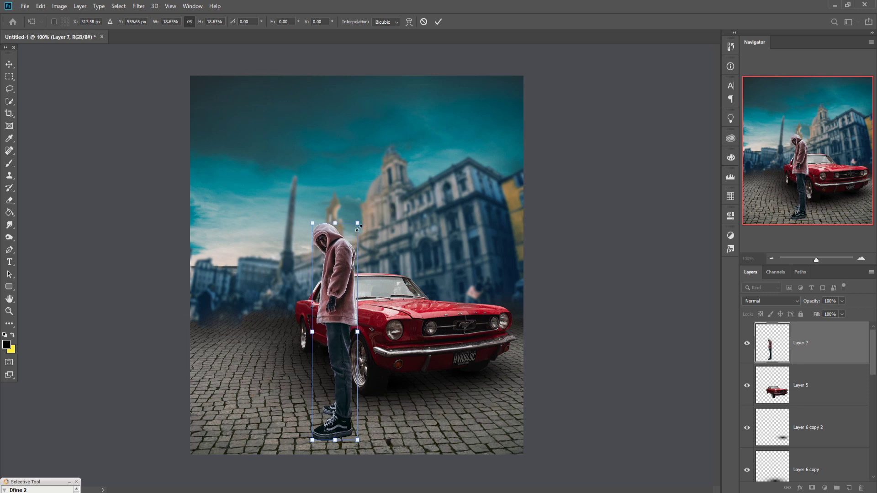
left_click_drag(358, 228, 359, 234)
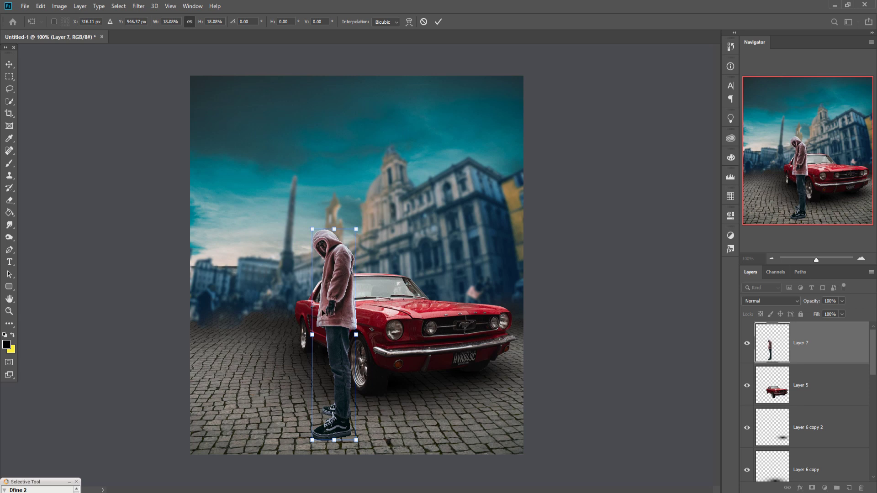
left_click(438, 22)
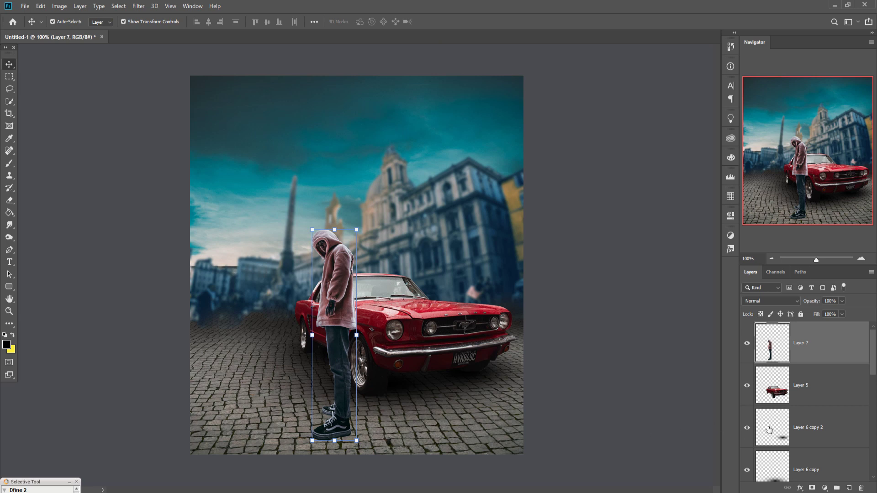
Step: Add a new empty layer above the Mustang's Layer 5 and pick a smaller brush
left_click(824, 388)
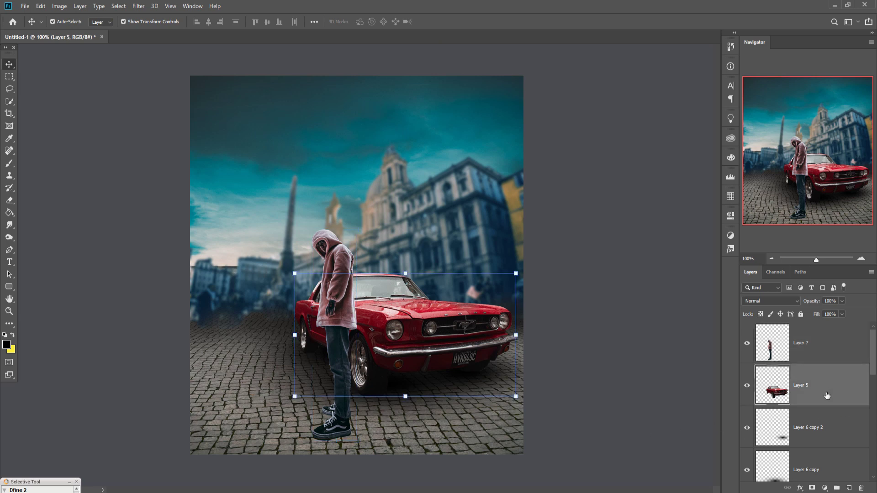
left_click(851, 488)
left_click(9, 163)
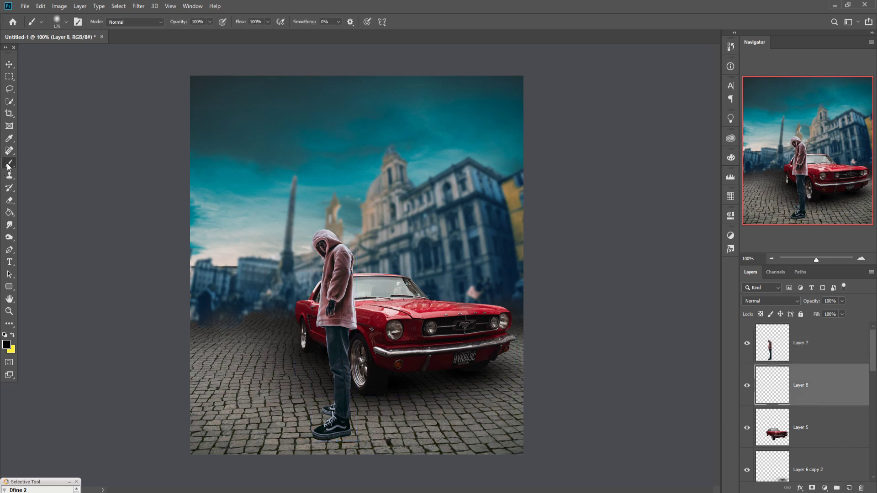
key("bracketleft")
key("bracketleft")
key("bracketleft")
Step: Paint a black shadow under the sneakers, then widen, flatten and rotate it about -11°
left_click_drag(345, 442, 322, 429)
key("v")
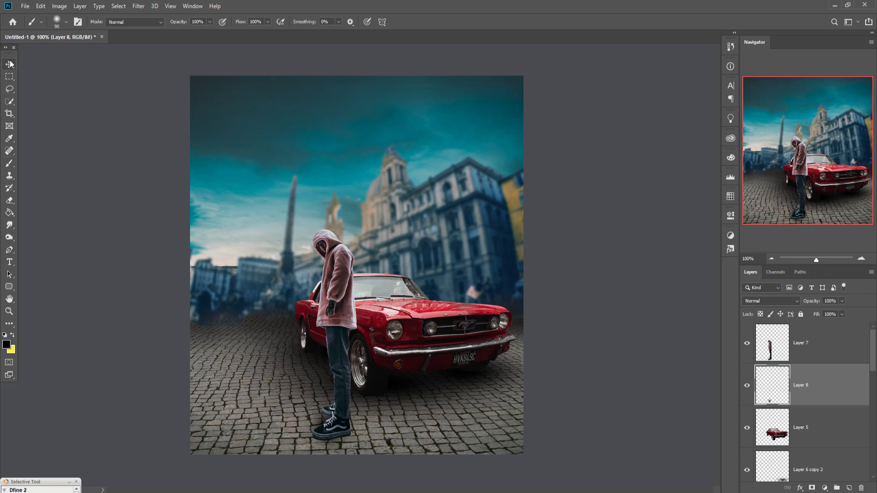
left_click_drag(370, 424, 388, 425)
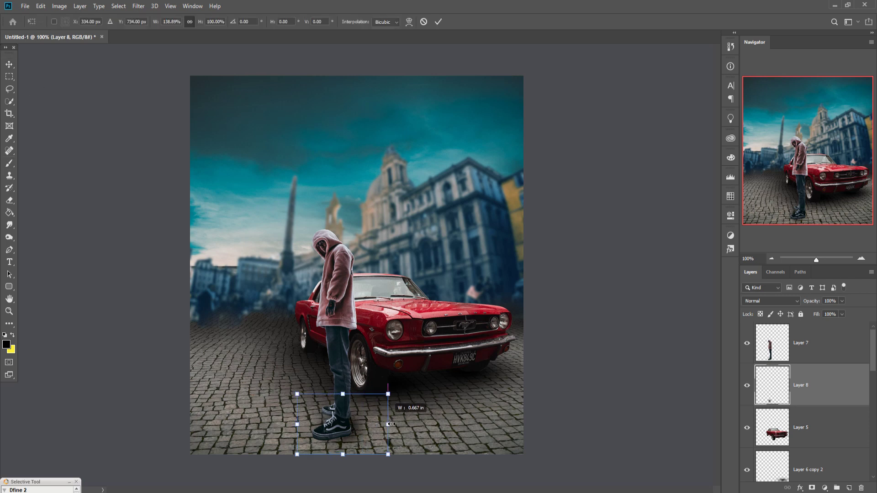
mouse_move(343, 393)
left_mouse_down()
mouse_move(356, 445)
mouse_move(339, 435)
left_mouse_up()
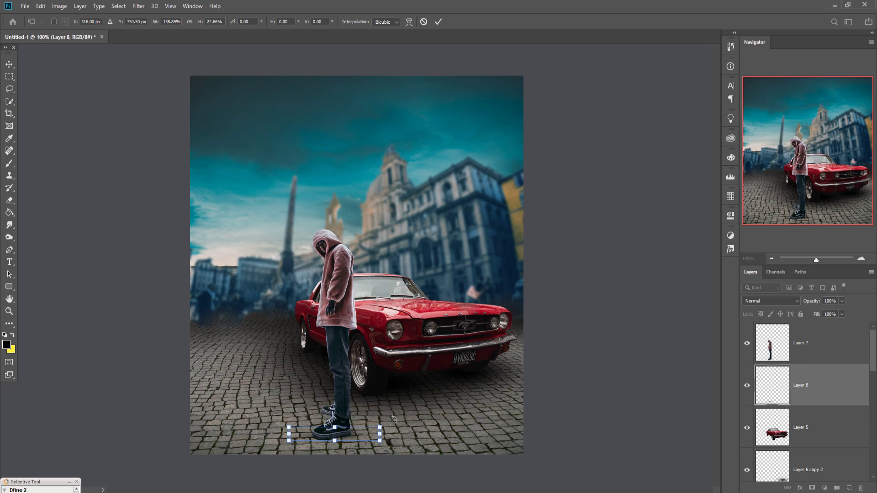
mouse_move(394, 418)
left_mouse_down()
mouse_move(393, 409)
mouse_move(388, 433)
mouse_move(402, 432)
left_mouse_up()
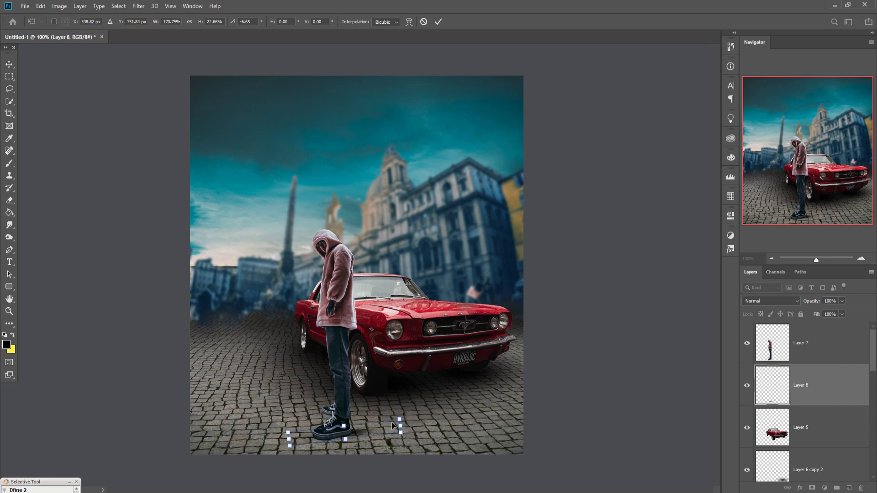
key("Down")
left_click_drag(412, 415, 410, 410)
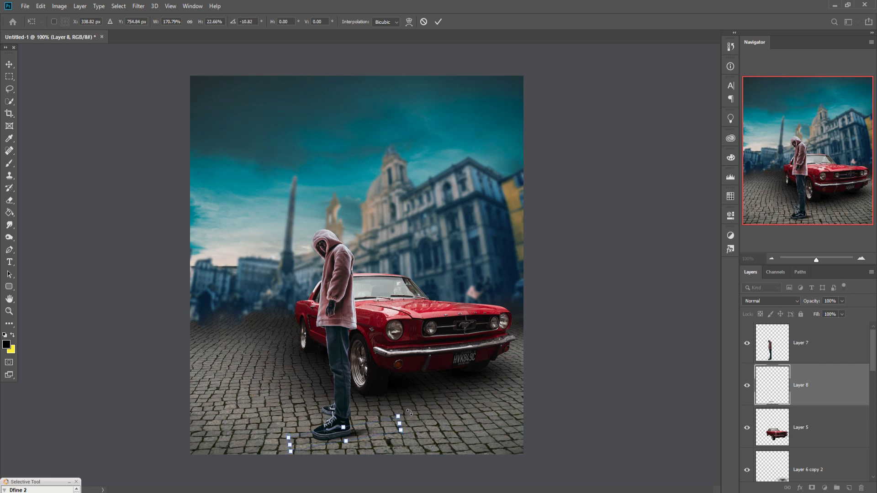
left_click(438, 21)
Step: Duplicate the shadow layer, rotate the copy about 18° the other way, and shift it up-left
right_click(813, 386)
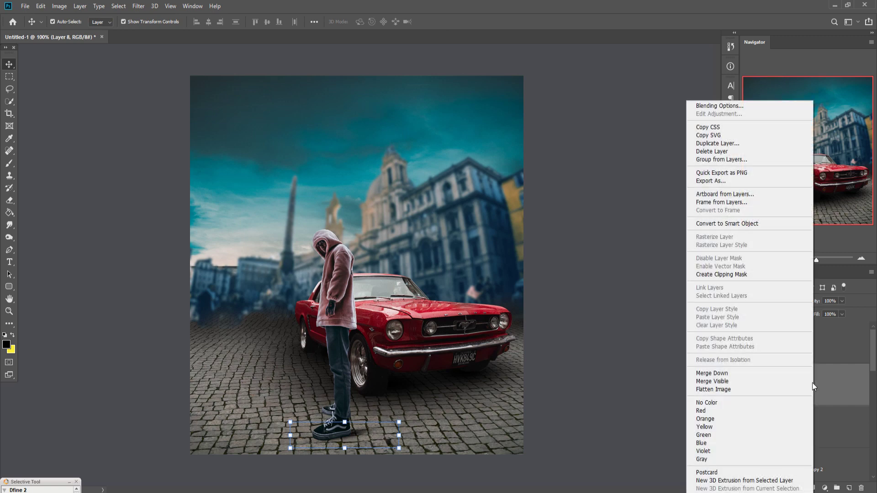
left_click(717, 143)
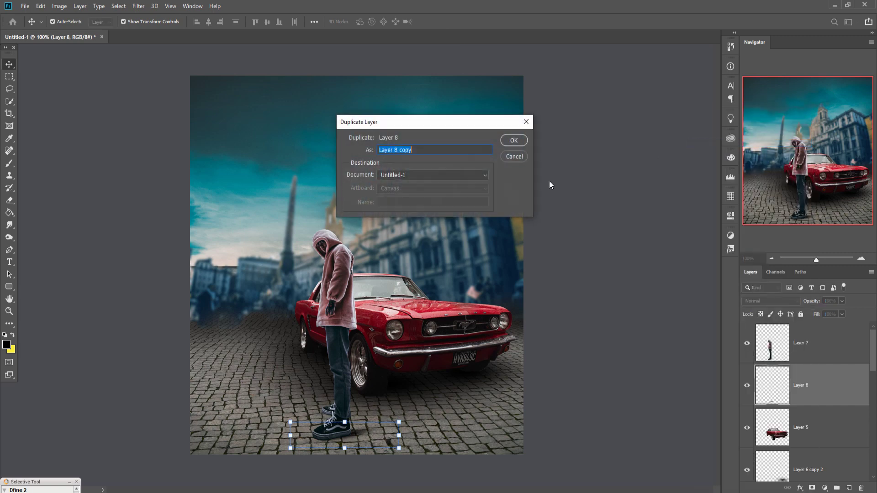
left_click(513, 141)
key("ctrl+t")
left_click_drag(411, 421, 425, 443)
left_click_drag(353, 441, 347, 420)
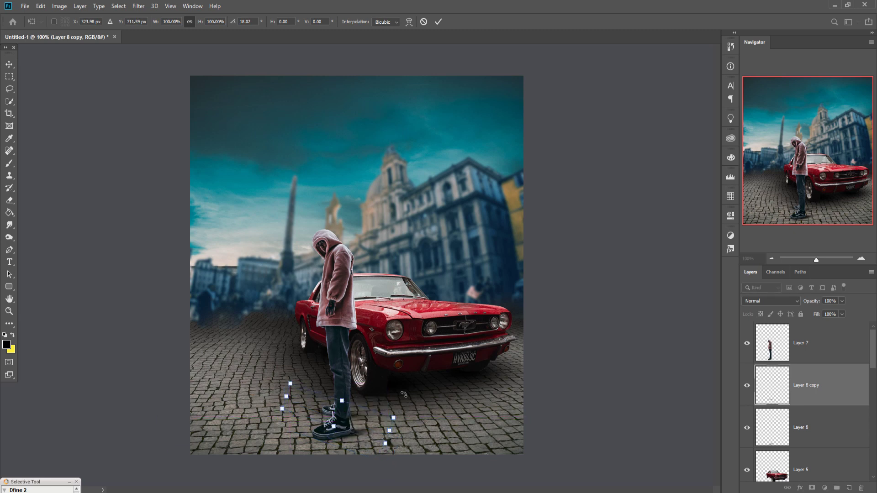
left_click(438, 21)
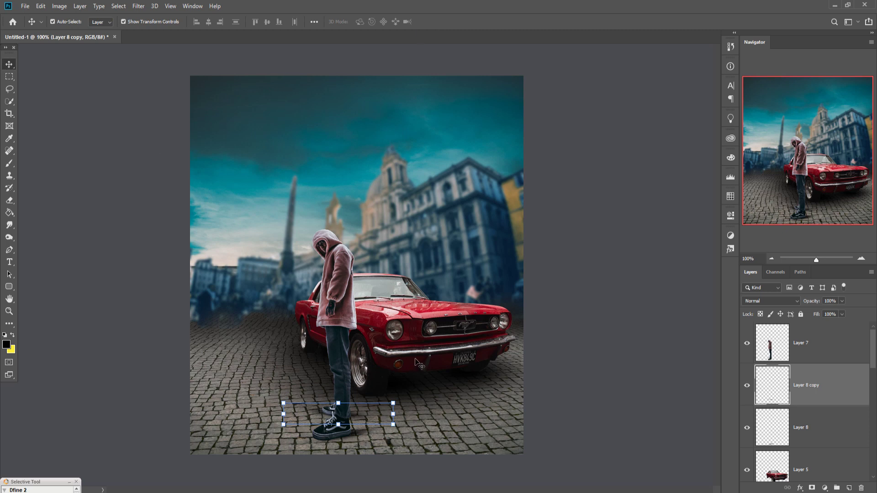
Step: Add a Color Balance clipped to Layer 1 with Cyan-Red -25 and Yellow-Blue +29
scroll(809, 393, "down", 5)
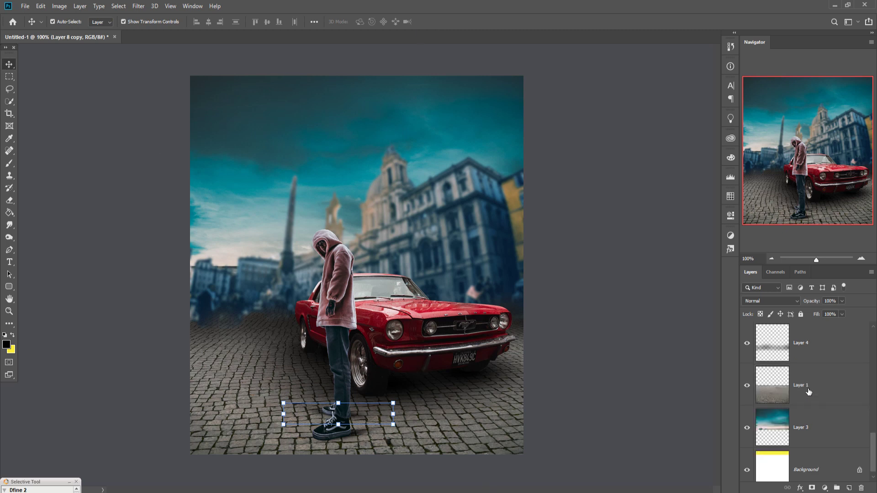
left_click(809, 392)
left_click(825, 489)
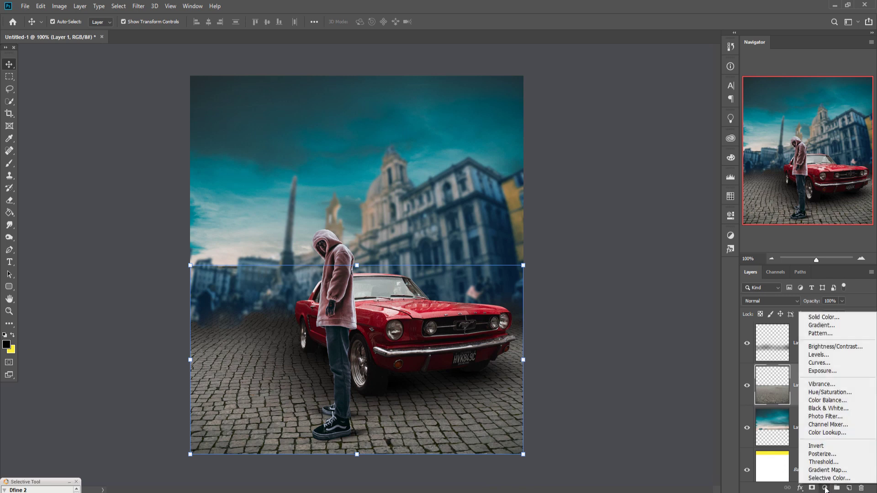
left_click(827, 400)
left_click(652, 395)
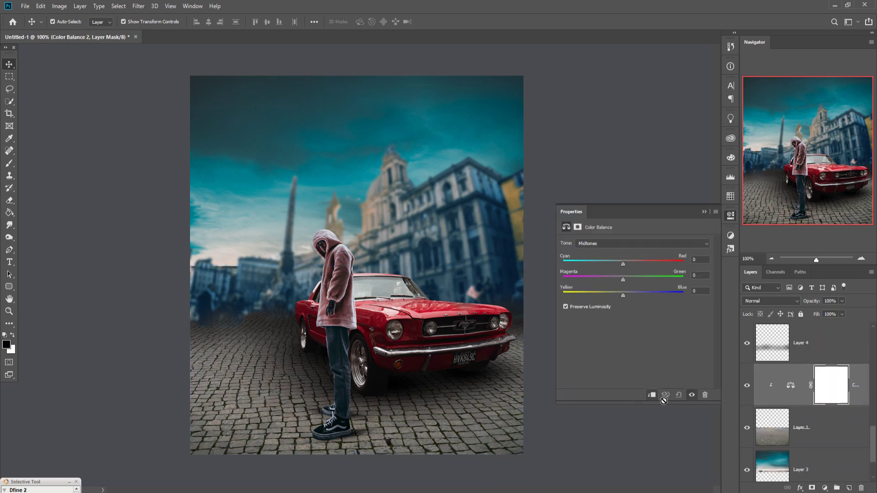
left_click_drag(623, 264, 606, 264)
left_click_drag(624, 295, 641, 294)
left_click(704, 212)
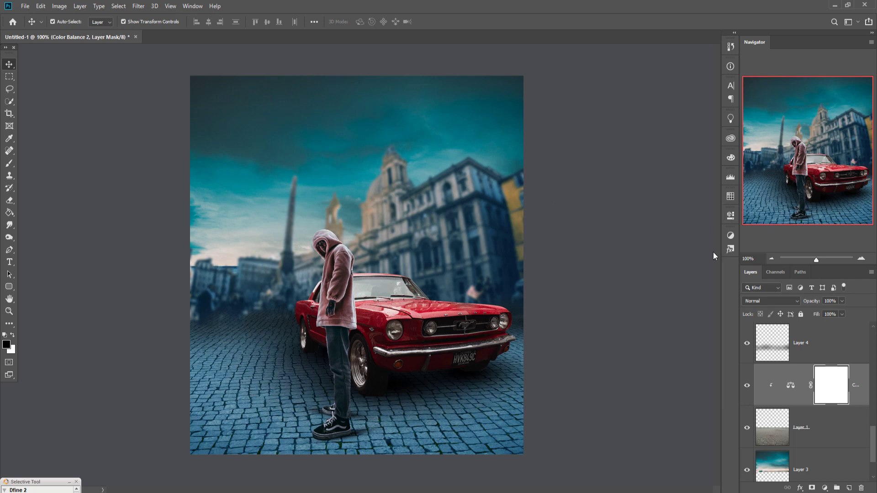
Step: Duplicate the cobblestone ground layer, then undo the extra copy
left_click(837, 429)
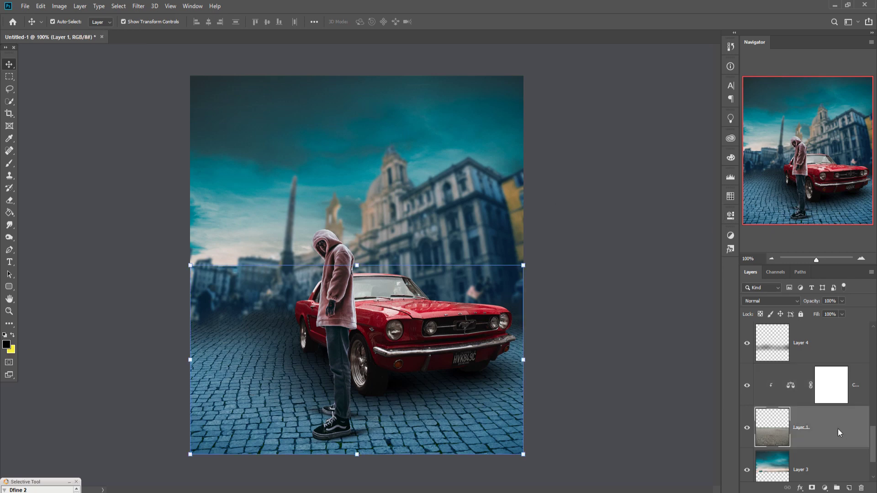
right_click(838, 429)
left_click(781, 78)
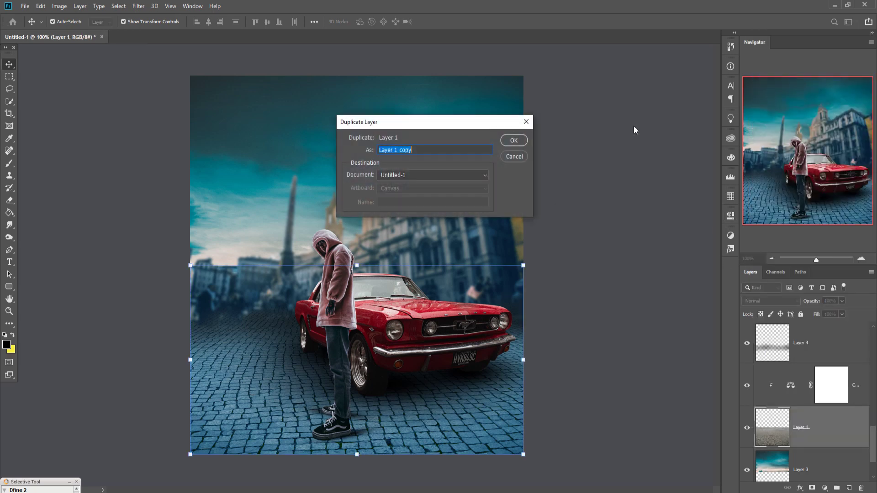
left_click(515, 142)
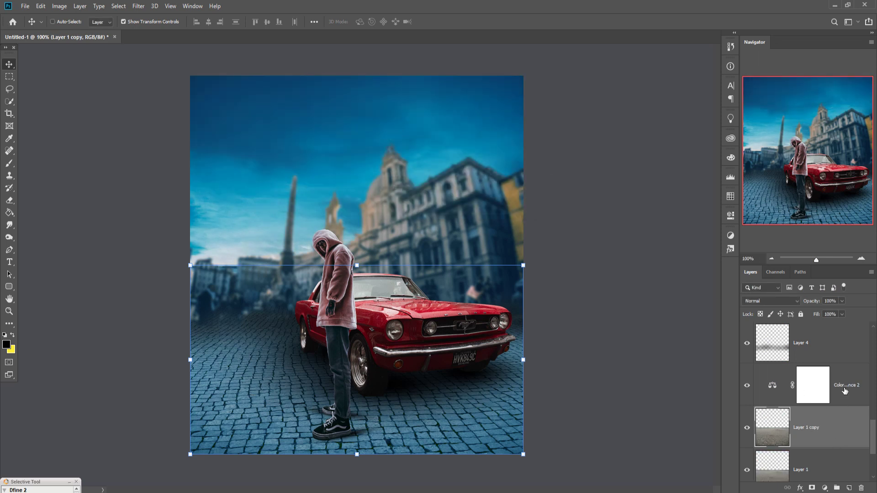
key("ctrl+z")
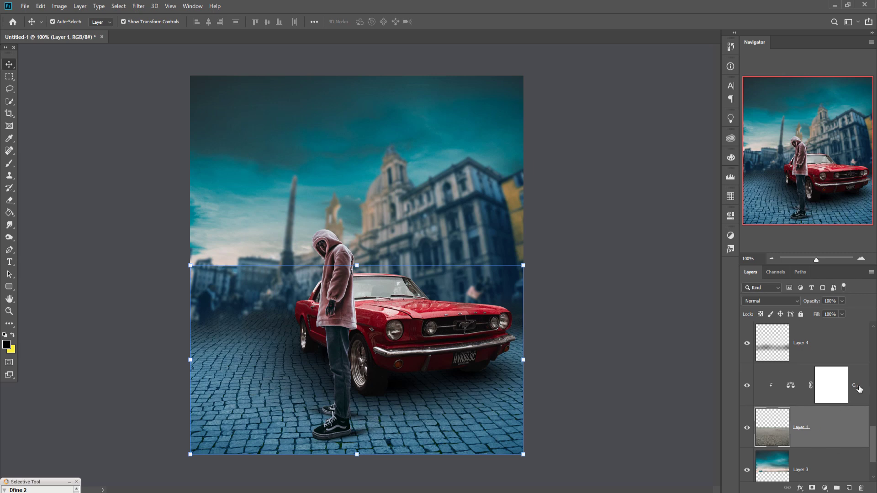
Step: Merge the ground down into Color Balance 2 and duplicate it as Color Balance 2 copy
left_click(859, 389)
right_click(850, 388)
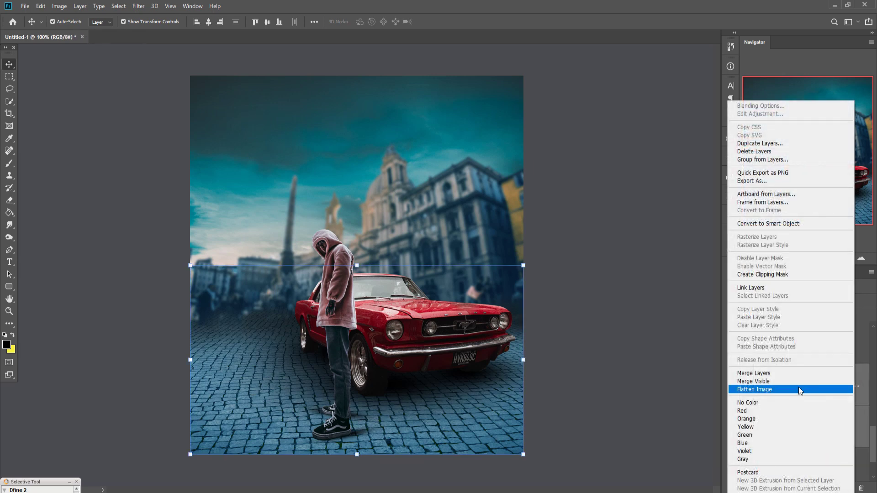
left_click(798, 388)
right_click(827, 394)
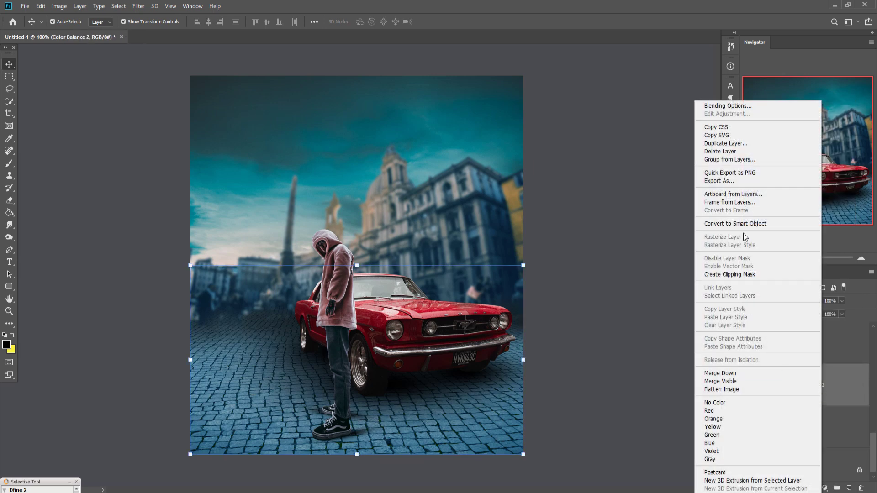
left_click(724, 144)
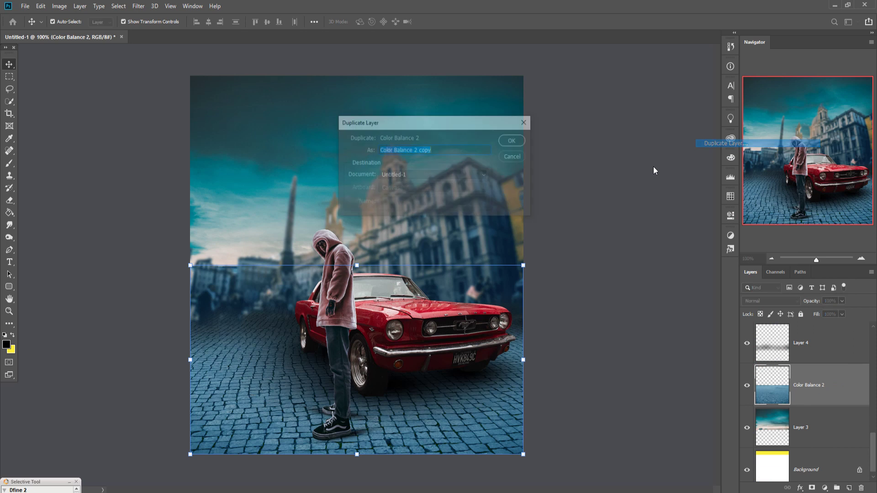
left_click(513, 141)
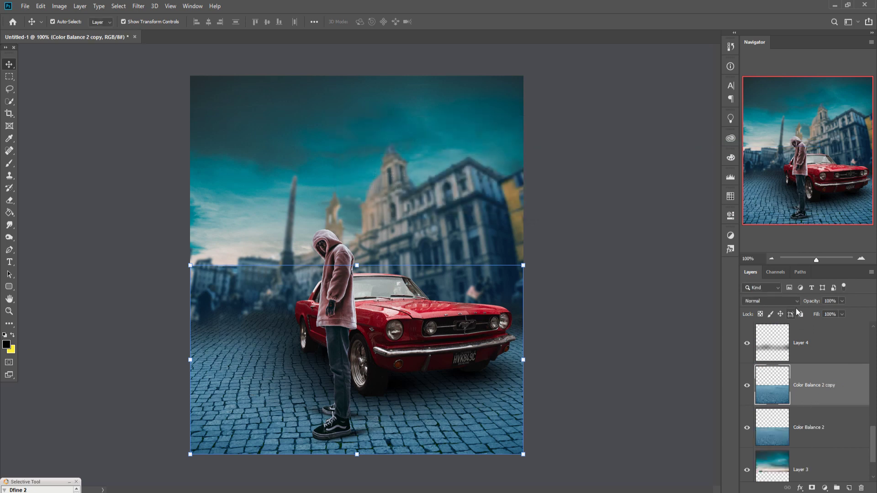
left_click(138, 6)
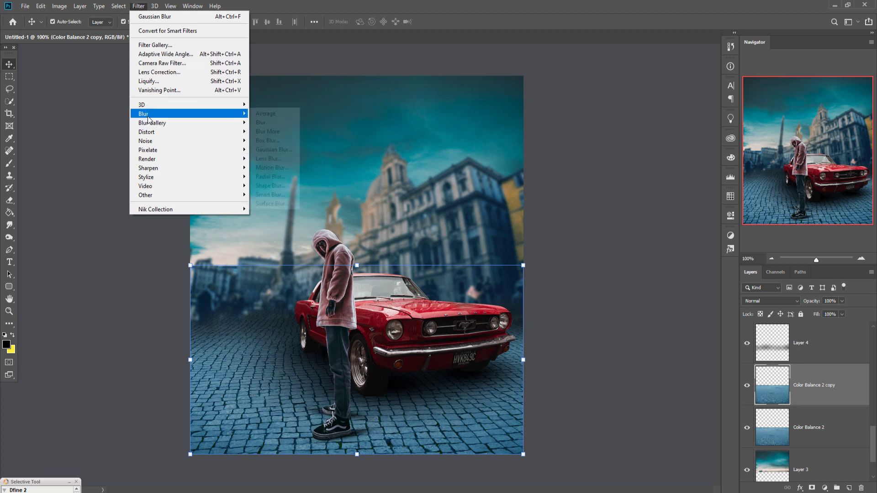
mouse_move(188, 114)
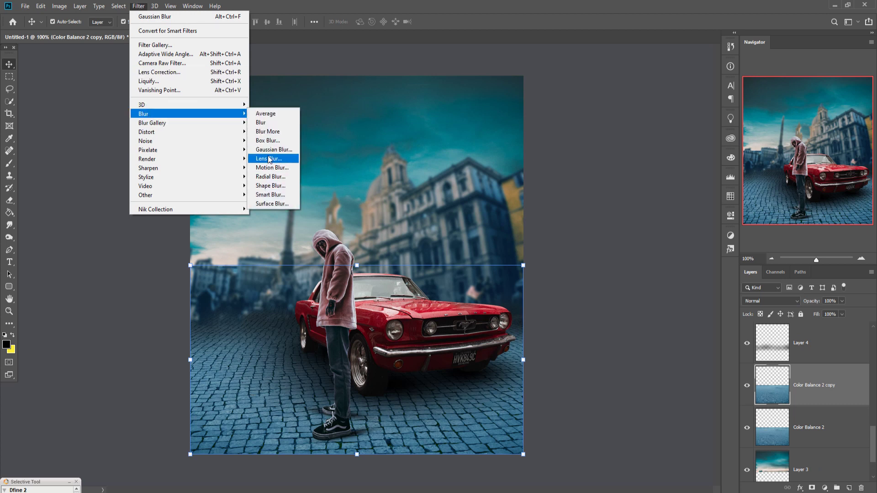
Step: Apply a Gaussian Blur of radius 3.4 pixels to the ground copy
left_click(271, 149)
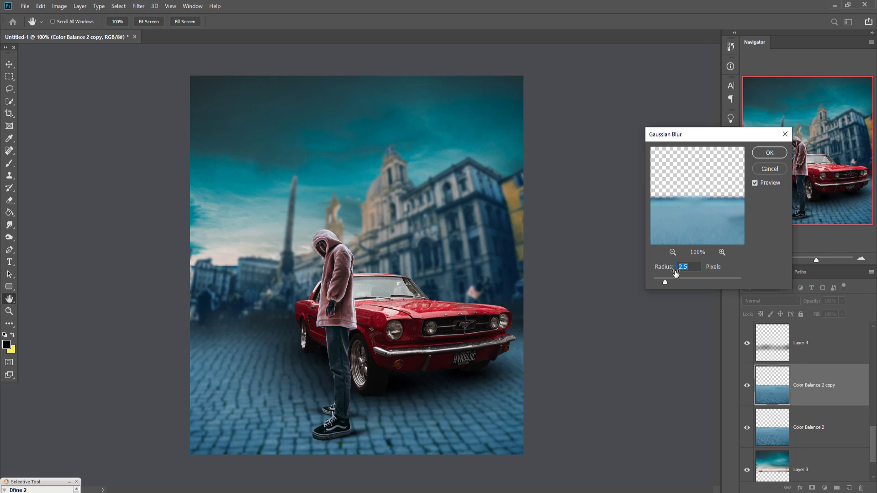
left_click_drag(665, 283, 669, 282)
left_click(769, 153)
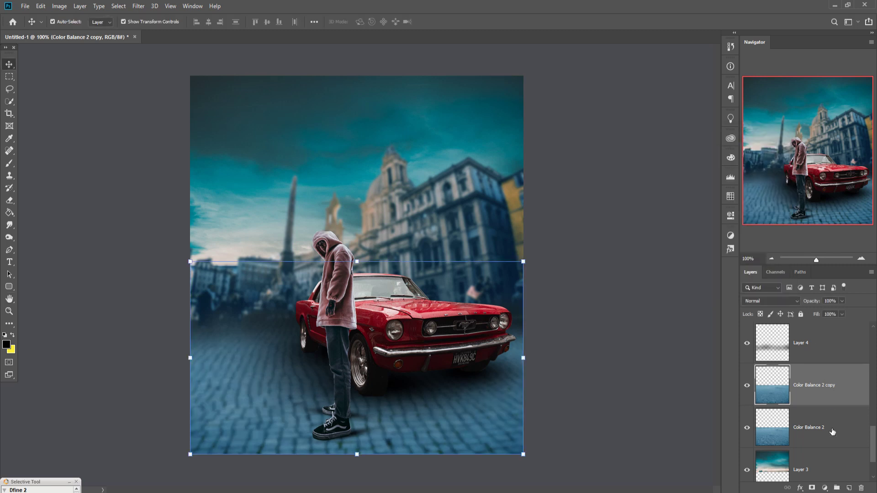
Step: Add a layer mask and paint black along the bottom (300 brush) and around the feet (175 brush)
left_click(811, 487)
left_click(9, 164)
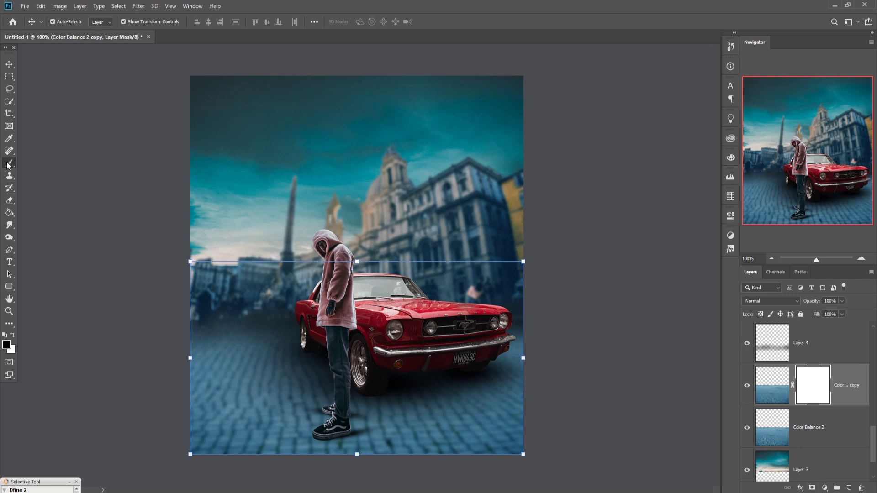
key("bracketright")
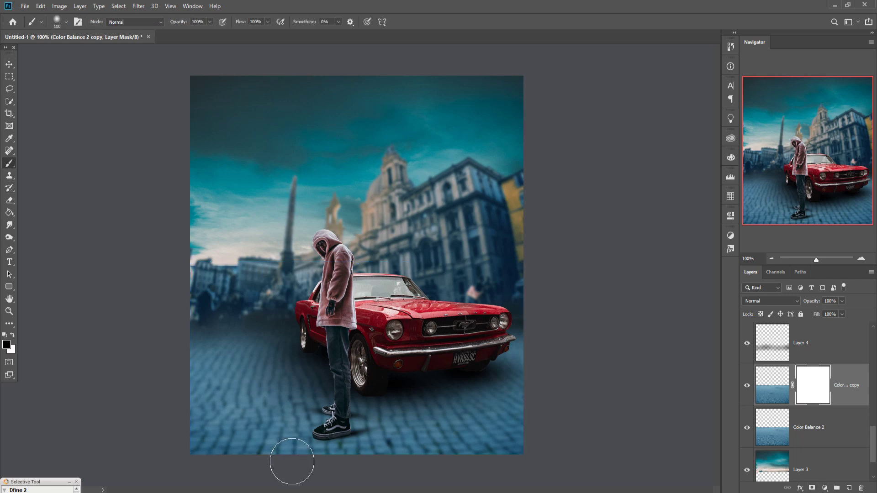
key("bracketright")
key("bracketright")
key("bracketright")
key("bracketright")
key("bracketright")
key("bracketright")
left_click_drag(399, 480, 666, 471)
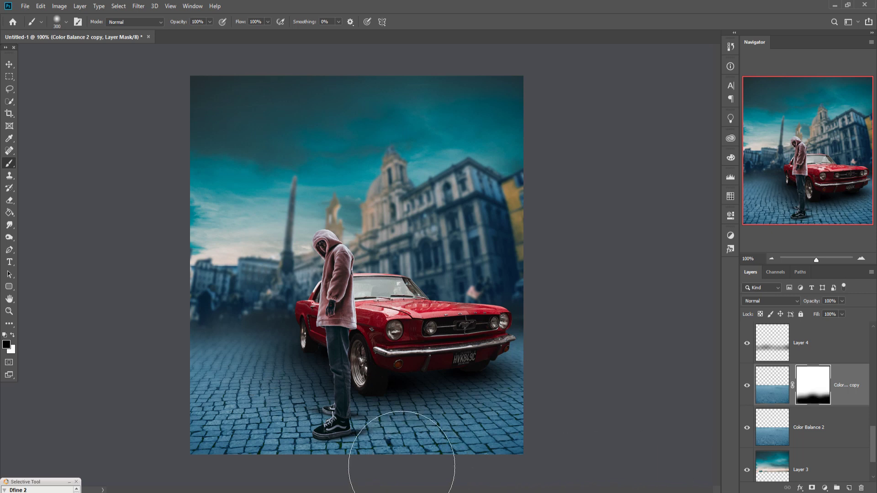
key("bracketleft")
key("bracketleft")
key("bracketleft")
mouse_move(352, 393)
left_mouse_down()
mouse_move(352, 407)
mouse_move(337, 421)
left_mouse_up()
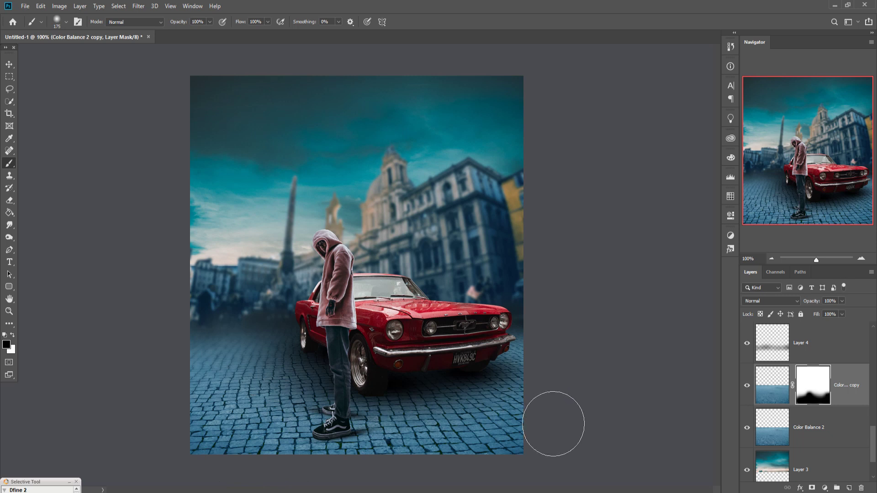
left_click(9, 65)
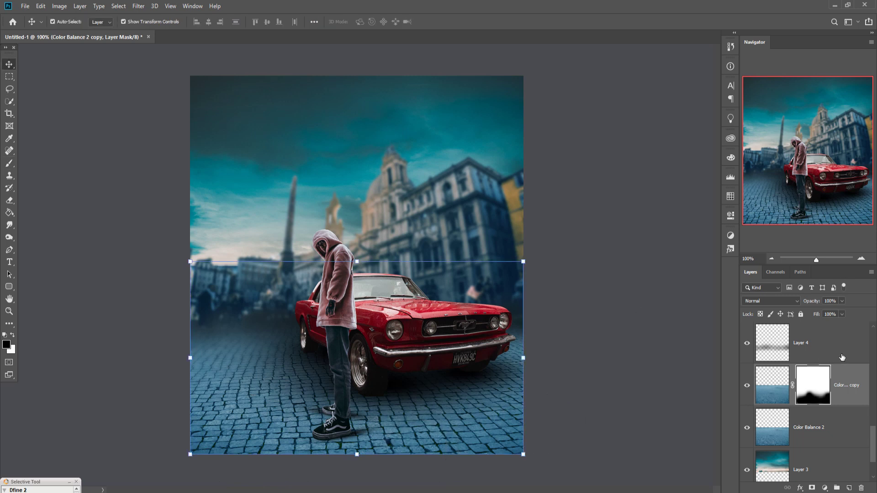
Step: Select Layer 3, the teal sky image, in the Layers panel
scroll(841, 357, "up", 2)
scroll(842, 357, "up", 2)
scroll(842, 357, "up", 2)
scroll(842, 357, "up", 2)
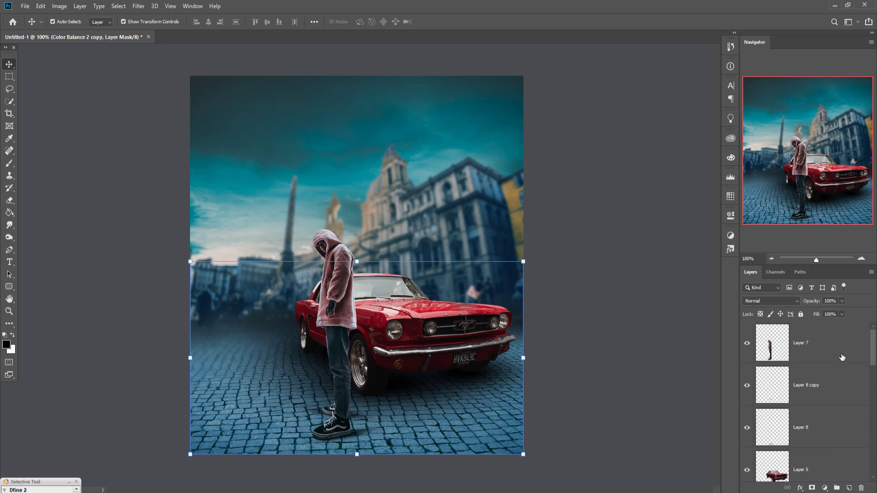
left_click(831, 352)
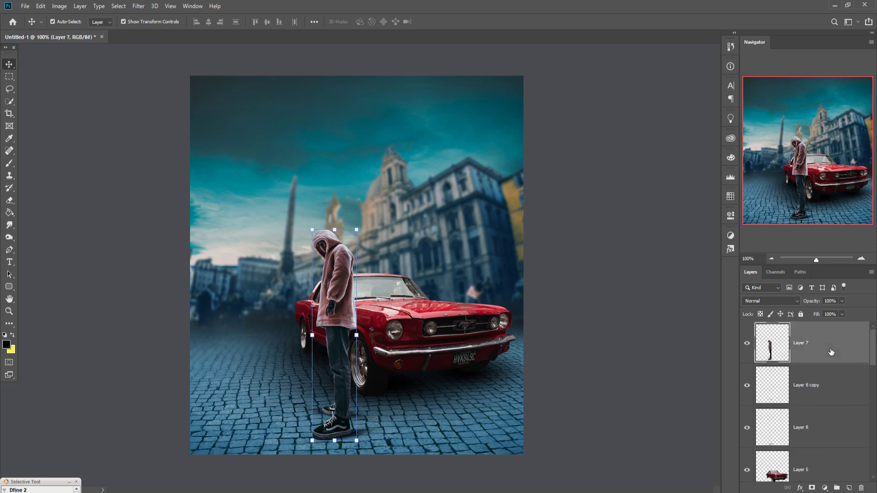
left_click(822, 427)
scroll(820, 430, "down", 2)
scroll(820, 429, "down", 2)
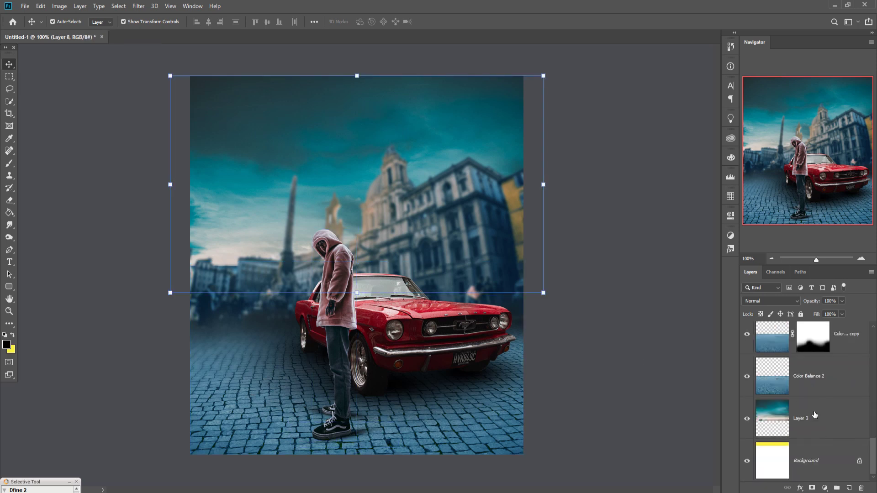
left_click(815, 414)
Step: Stretch the sky to about 165% height and 120% width and commit
key("ctrl+t")
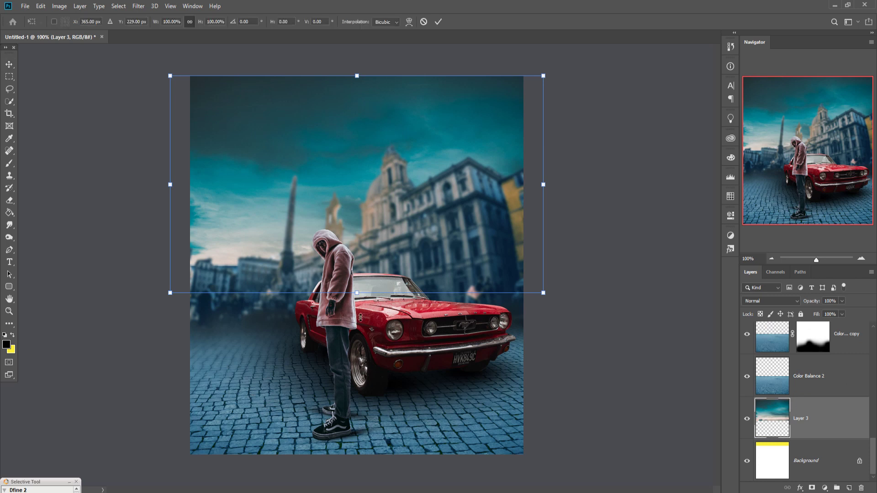
left_click_drag(357, 293, 364, 431)
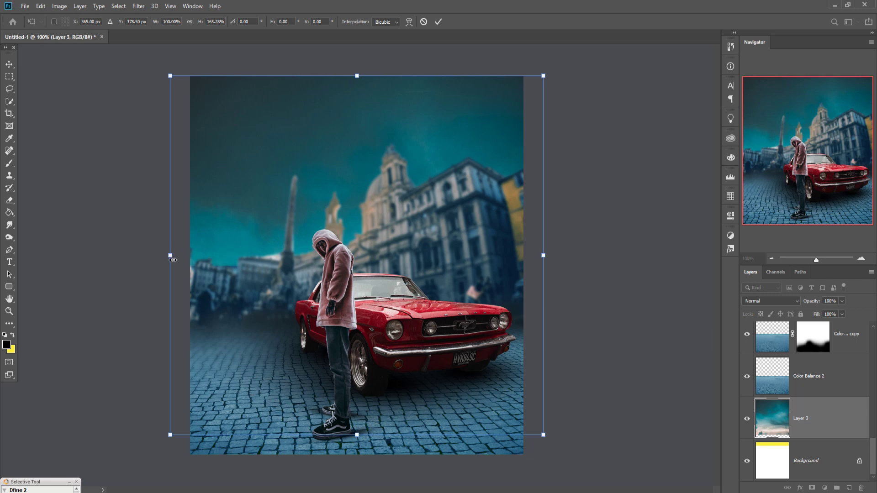
left_click_drag(173, 259, 161, 260)
mouse_move(550, 259)
left_mouse_down()
mouse_move(615, 265)
mouse_move(611, 256)
mouse_move(505, 254)
left_mouse_up()
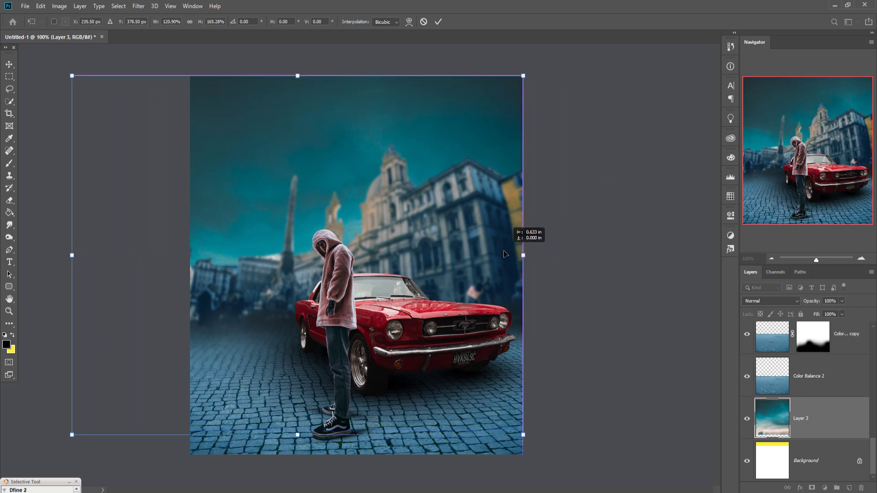
left_click(438, 22)
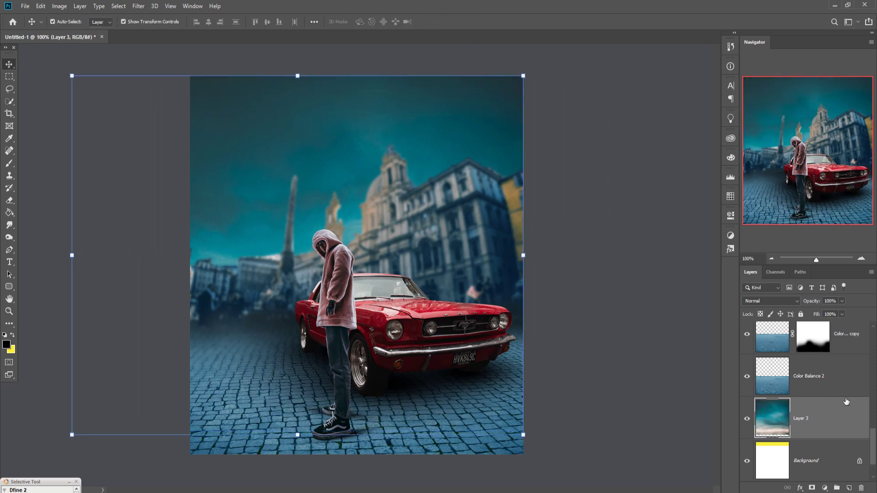
Step: Browse the Layers panel and select the shadow layer Layer 6 copy 2
scroll(844, 408, "up", 3)
scroll(845, 404, "down", 3)
scroll(846, 401, "up", 3)
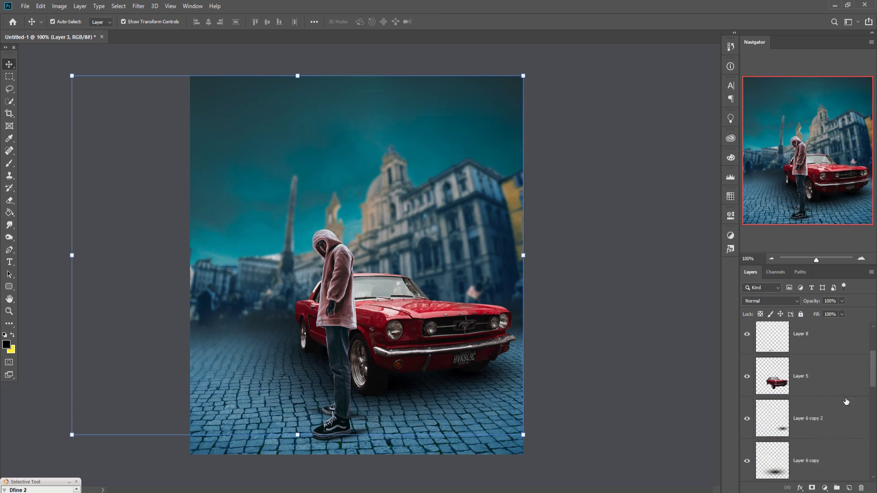
scroll(846, 401, "up", 2)
left_click(817, 356)
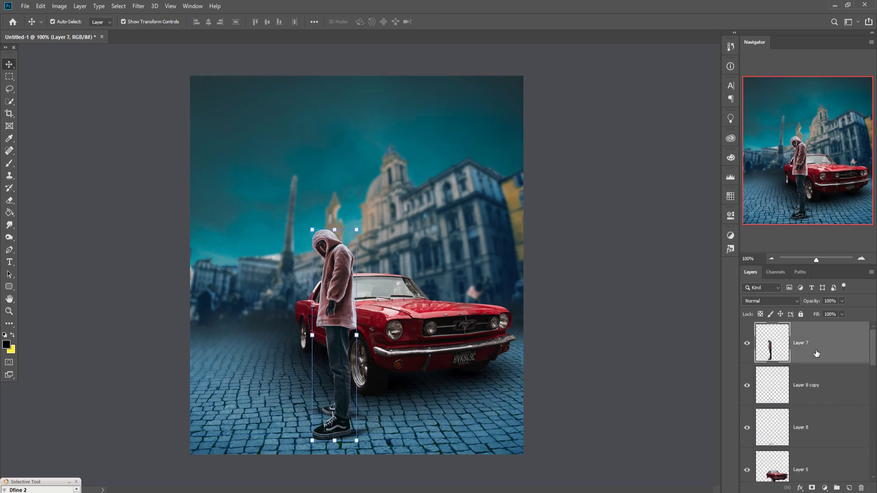
scroll(829, 359, "down", 2)
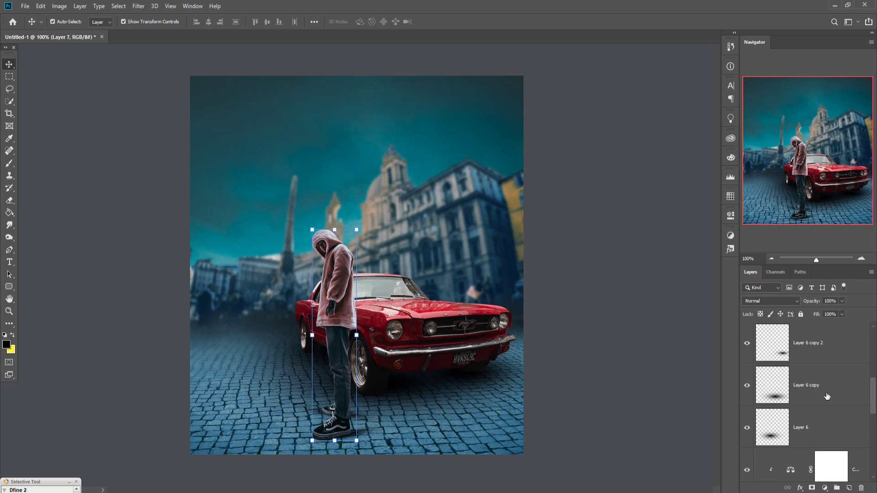
scroll(828, 393, "down", 2)
scroll(826, 396, "down", 2)
scroll(826, 396, "up", 1)
scroll(826, 396, "up", 1)
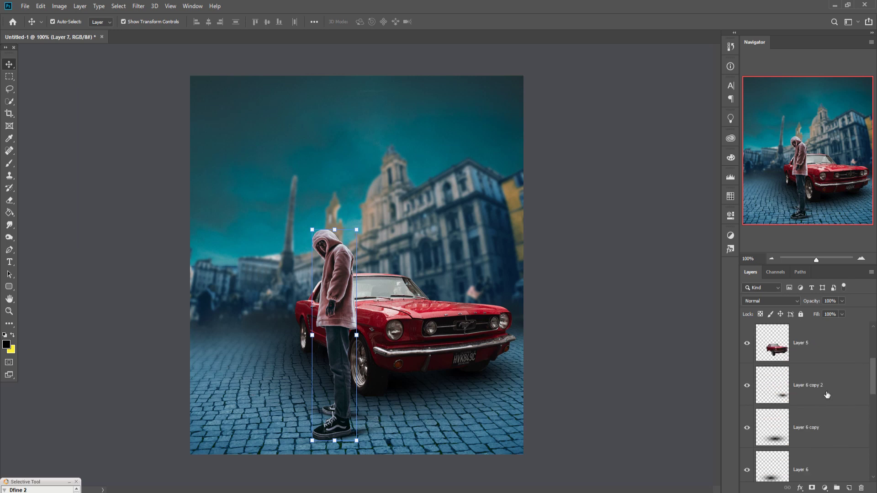
left_click(827, 394)
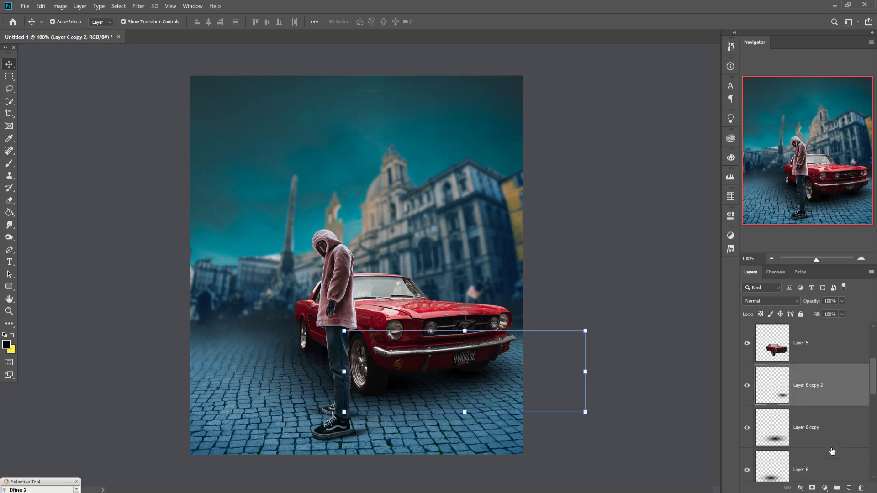
Step: Add a Color Balance adjustment with midtones Cyan -35, Magenta -14, Blue +44
left_click(825, 488)
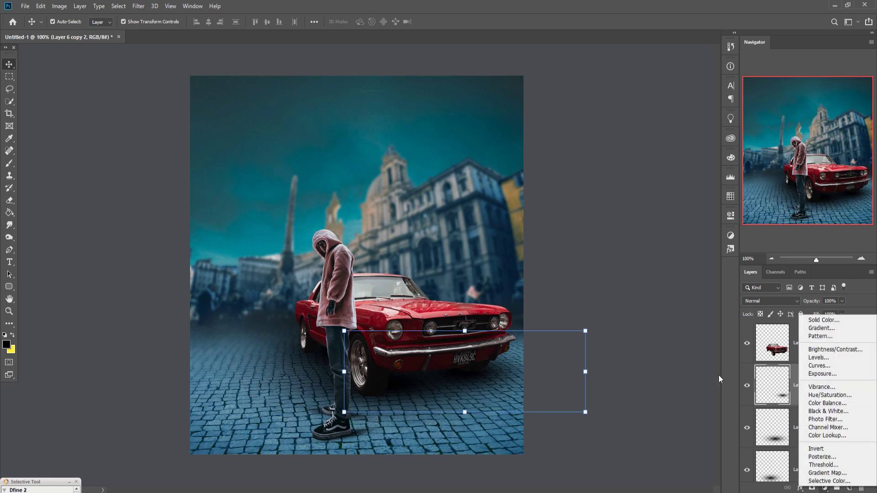
left_click(827, 404)
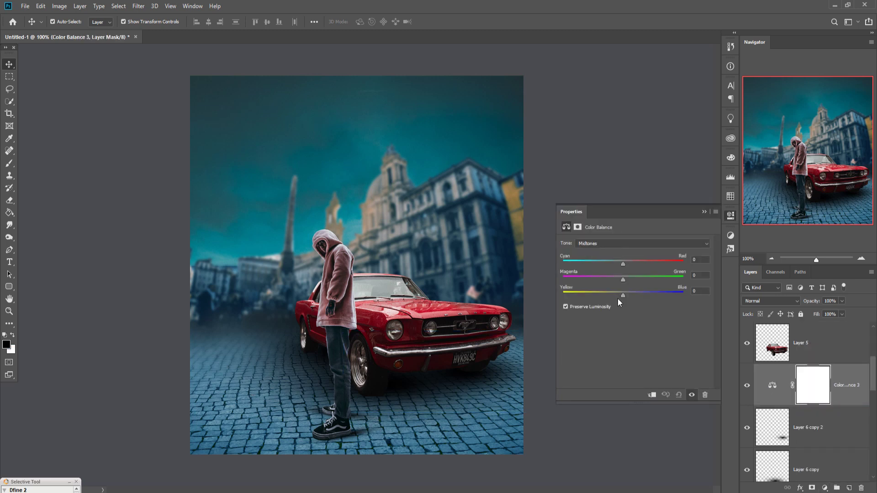
left_click_drag(623, 295, 614, 292)
left_click_drag(641, 262, 610, 260)
left_click_drag(623, 279, 628, 279)
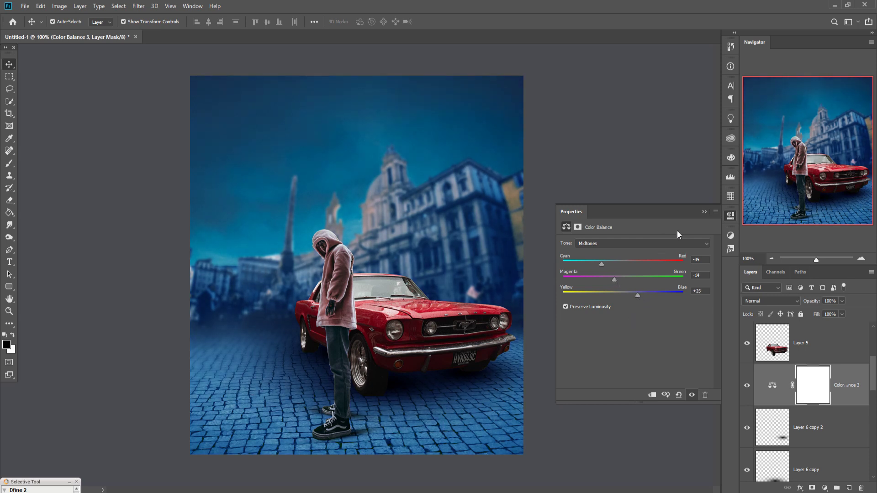
Step: Collapse the Color Balance properties and select Color Balance 3 for a new adjustment above it
left_click(704, 212)
left_click(811, 356)
scroll(811, 363, "down", 2)
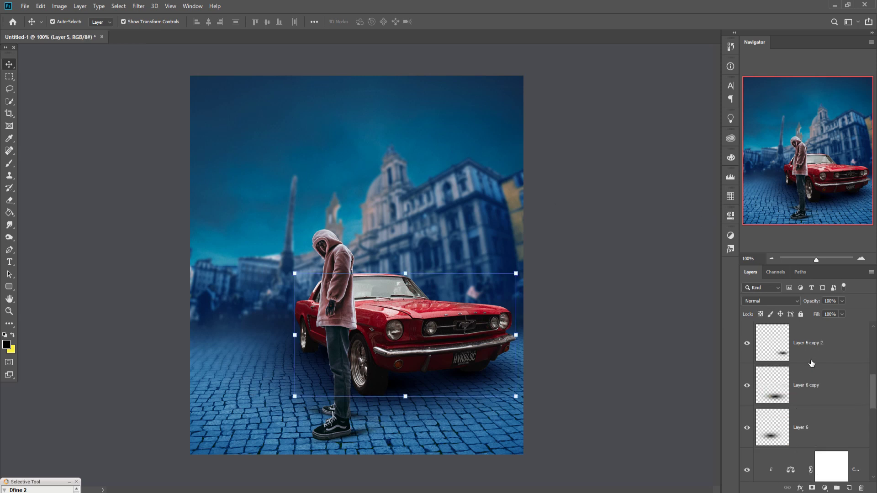
scroll(812, 363, "up", 2)
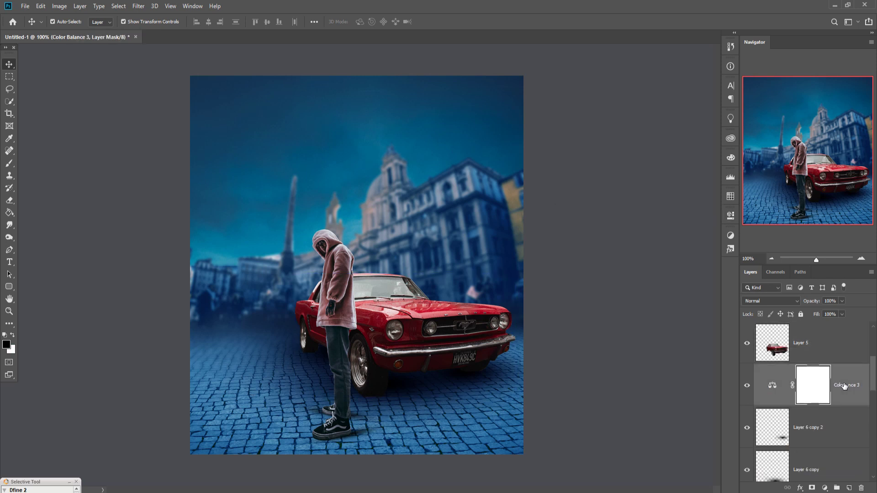
left_click(843, 385)
left_click(824, 488)
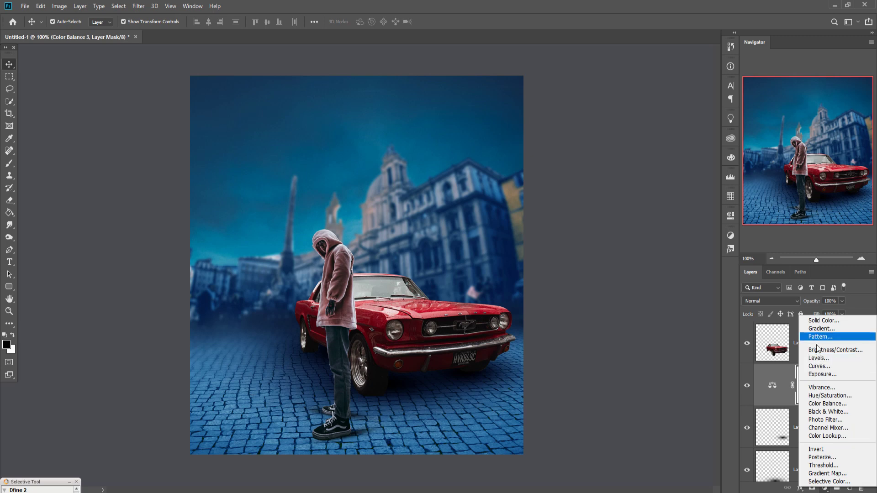
Step: Add a Curves layer that darkens the midtones and steepens the highlights for more contrast
left_click(819, 366)
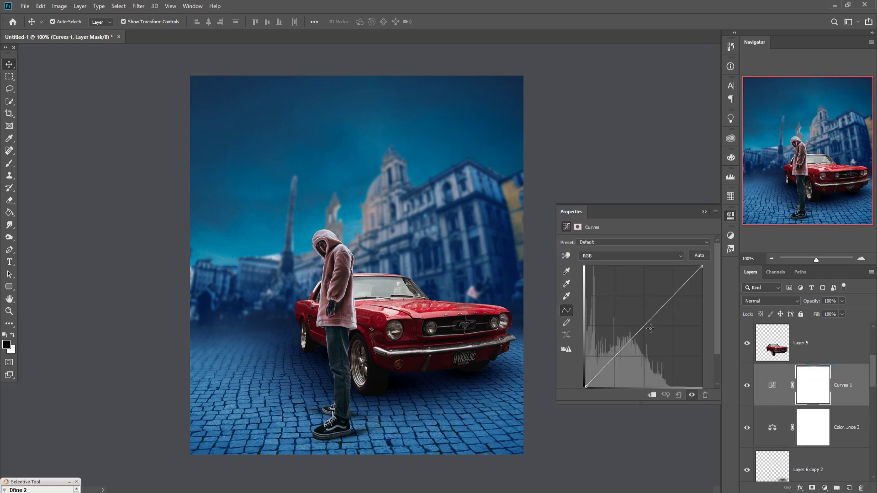
left_click_drag(651, 328, 654, 328)
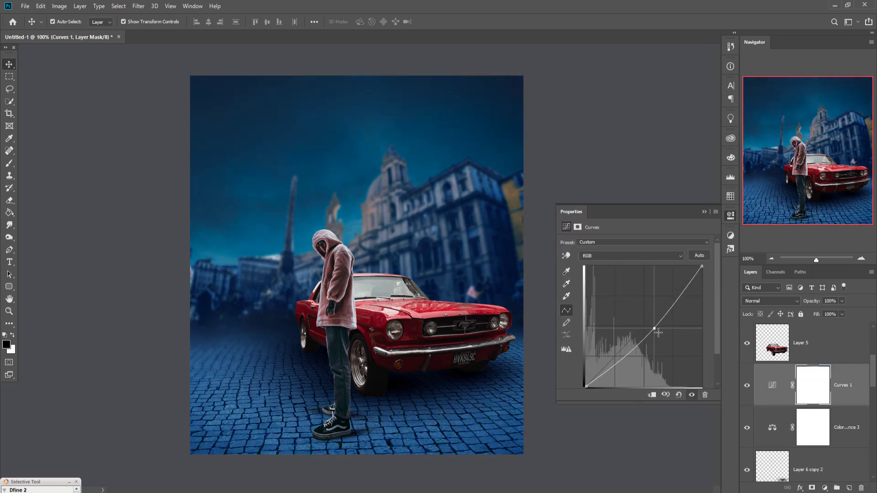
left_click_drag(658, 333, 658, 334)
left_click_drag(680, 304, 685, 306)
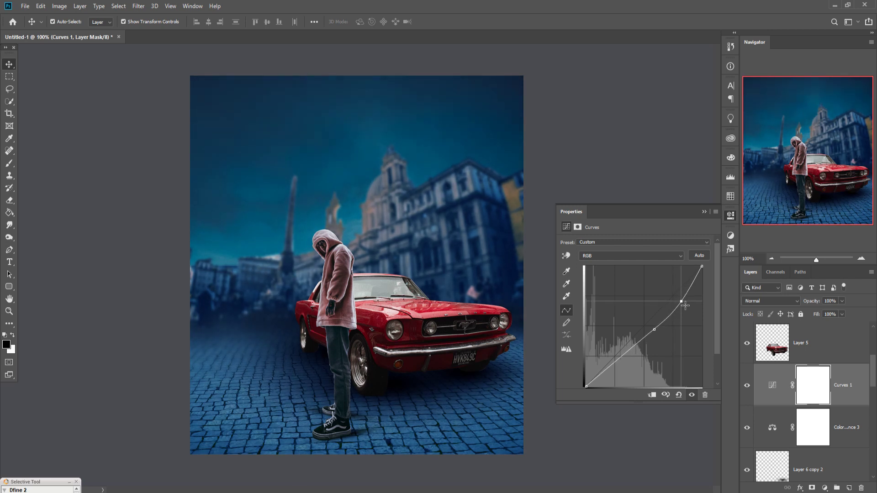
left_click(704, 212)
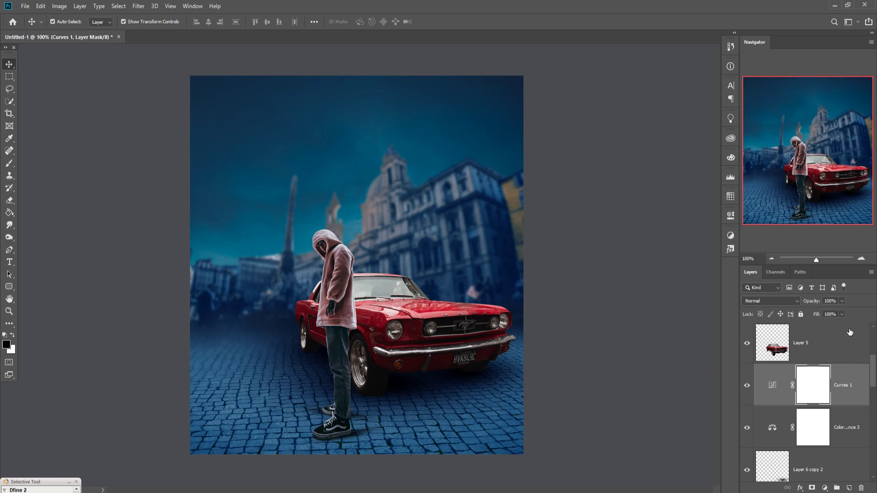
left_click(846, 344)
Step: Add a Color Balance layer above the hooded man's Layer 7 with Yellow–Blue at +3
scroll(846, 346, "up", 3)
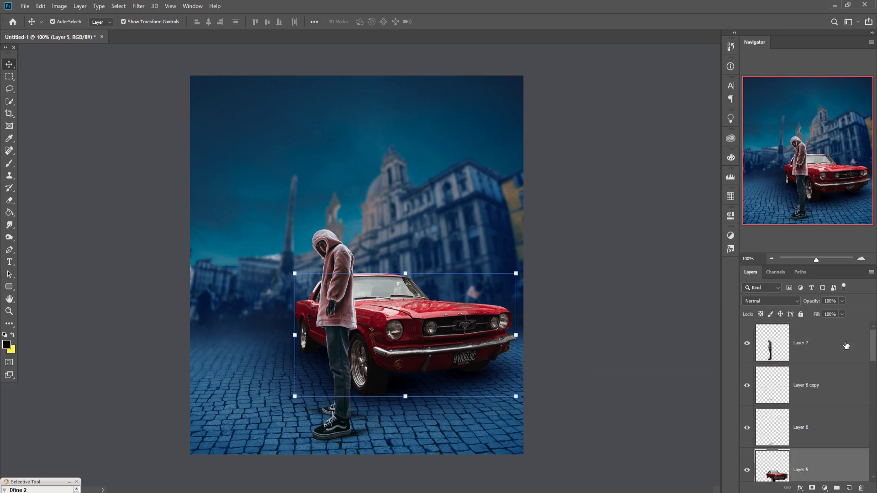
left_click(828, 342)
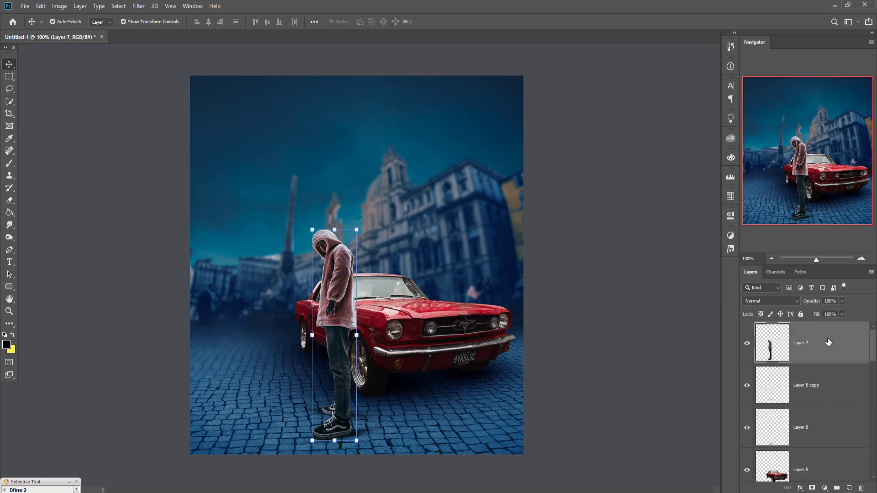
left_click(824, 487)
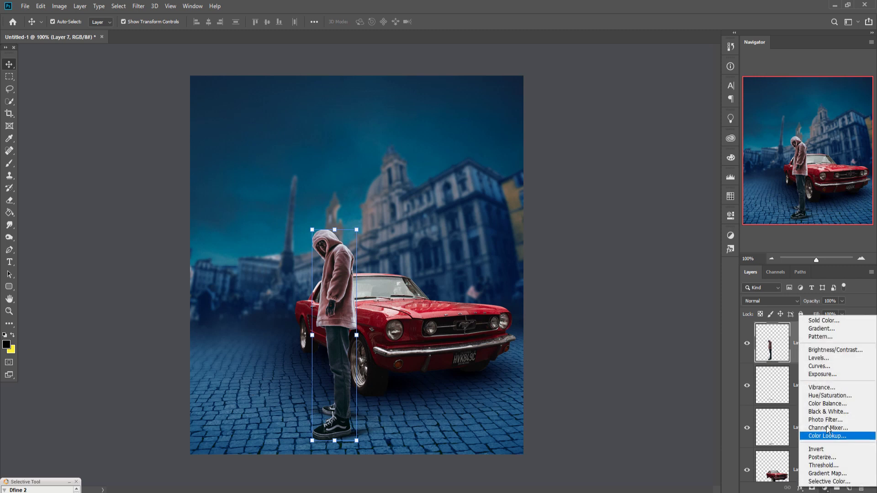
left_click(828, 404)
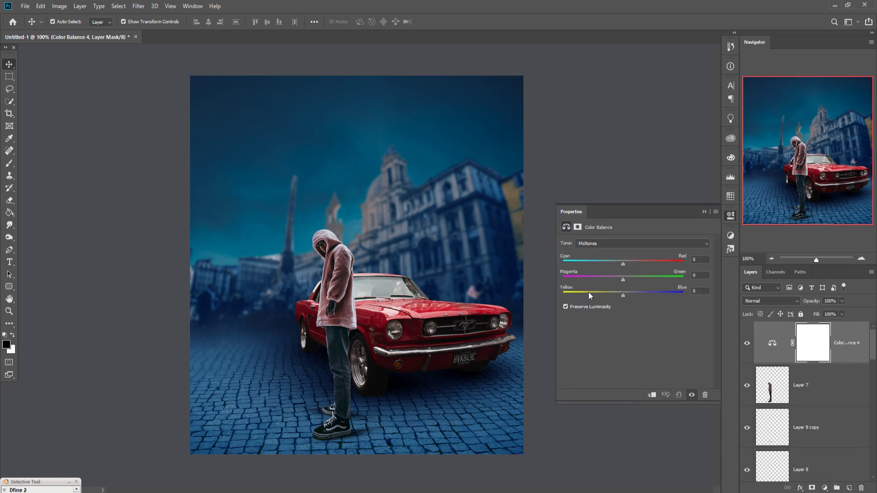
left_click_drag(623, 296, 626, 296)
left_click(704, 211)
left_click(855, 355)
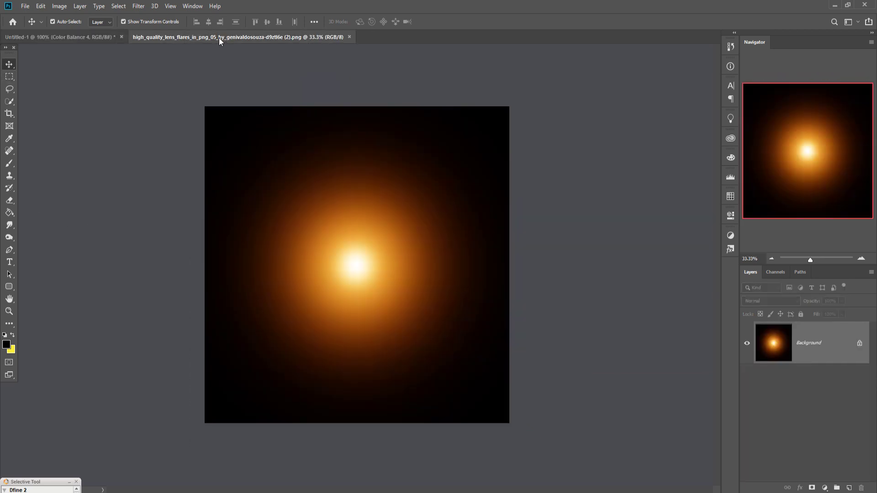
Step: Bring the lens-flare image into Untitled-1 as Layer 9 with Color Dodge blending
mouse_move(218, 38)
left_mouse_down()
mouse_move(221, 48)
mouse_move(745, 103)
left_mouse_up()
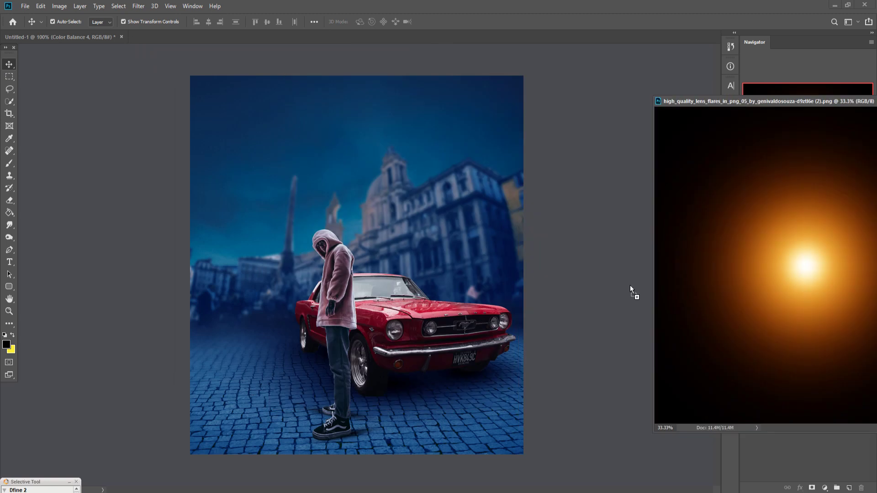
left_click_drag(811, 287, 478, 262)
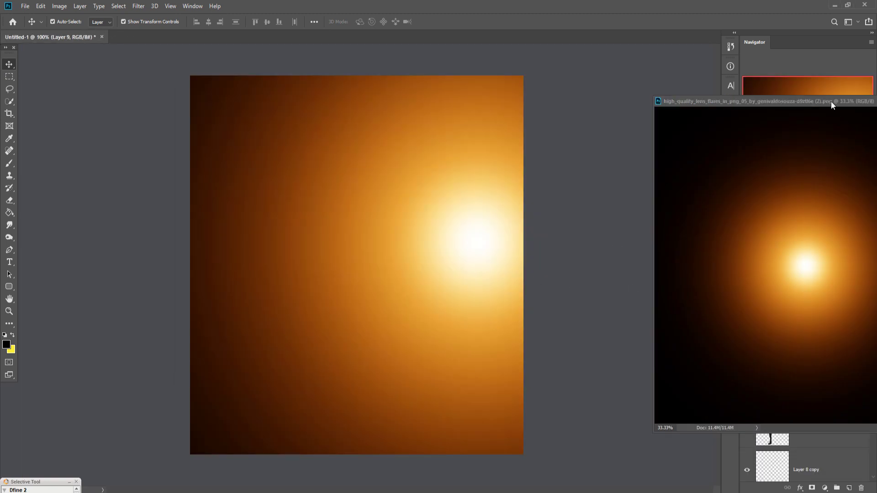
left_click_drag(831, 102, 547, 150)
left_click(639, 149)
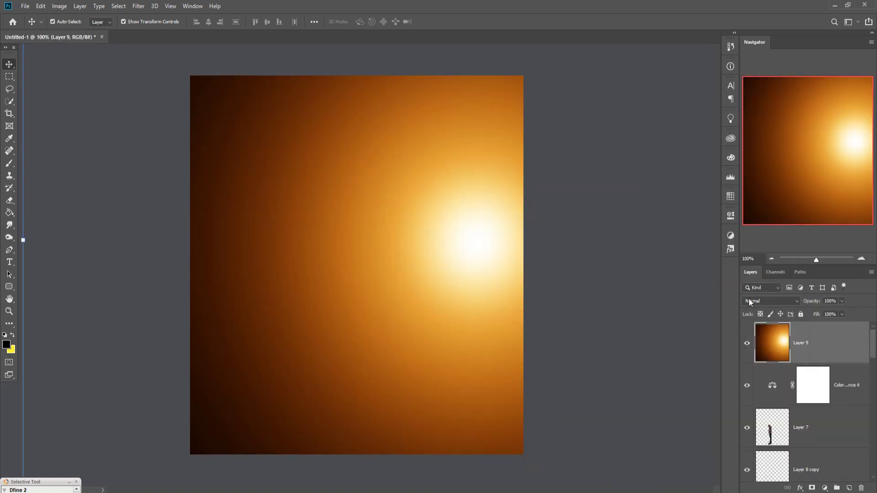
left_click(791, 300)
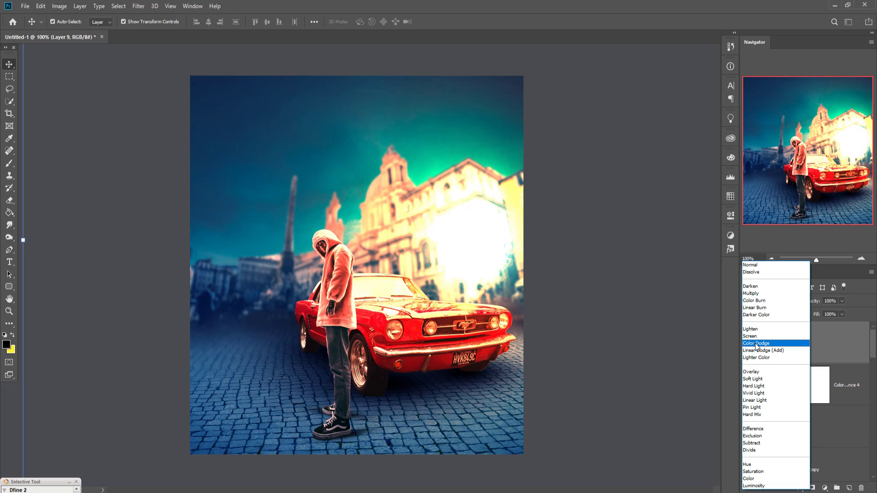
left_click(755, 343)
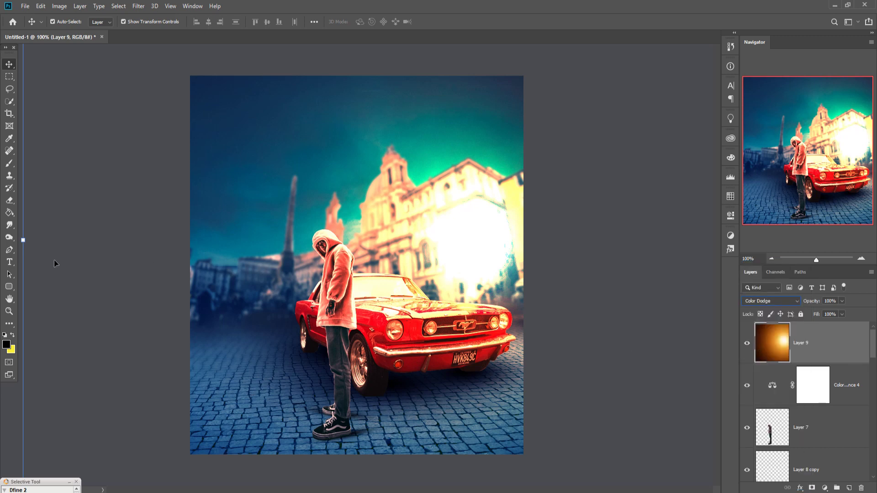
Step: Scale the flare glow to about a third and place it just behind the car's hood
left_click_drag(23, 241, 418, 240)
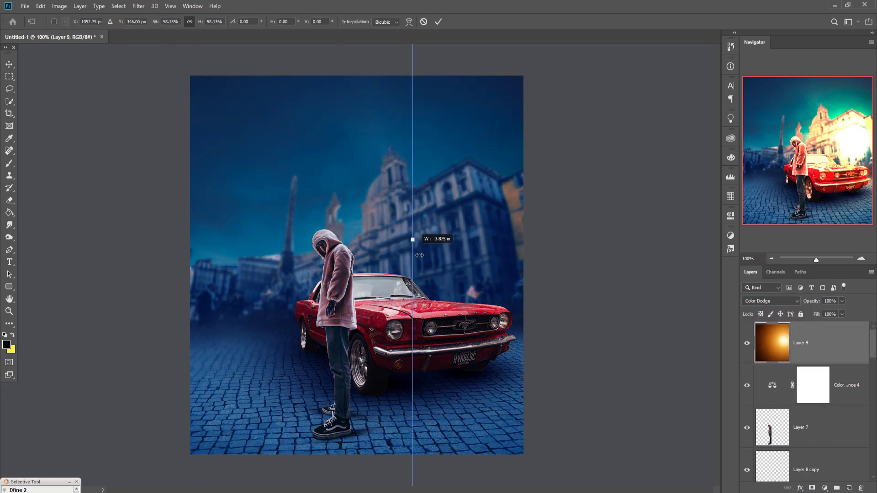
left_click_drag(499, 257, 301, 290)
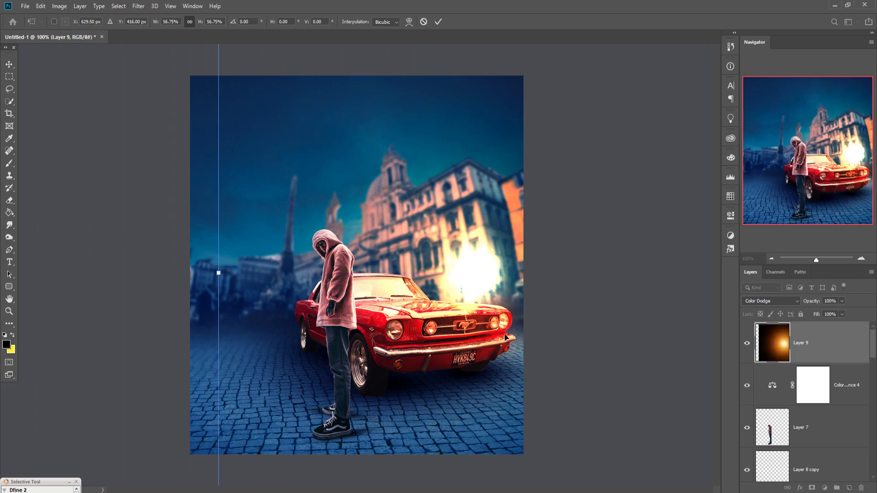
left_click_drag(219, 273, 425, 282)
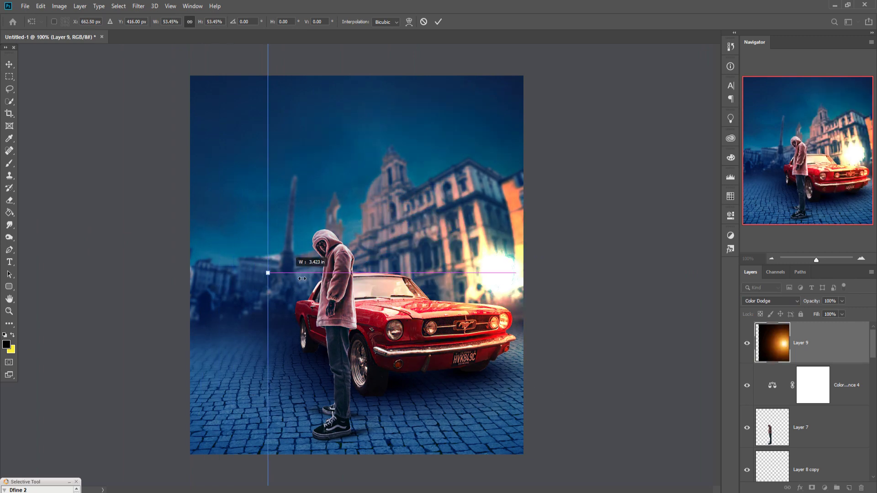
mouse_move(539, 285)
left_mouse_down()
mouse_move(458, 293)
mouse_move(450, 282)
left_mouse_up()
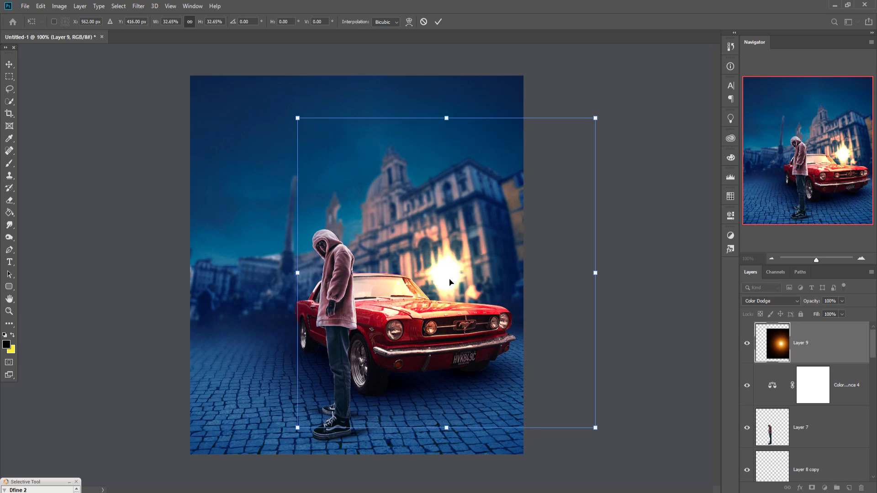
left_click(438, 23)
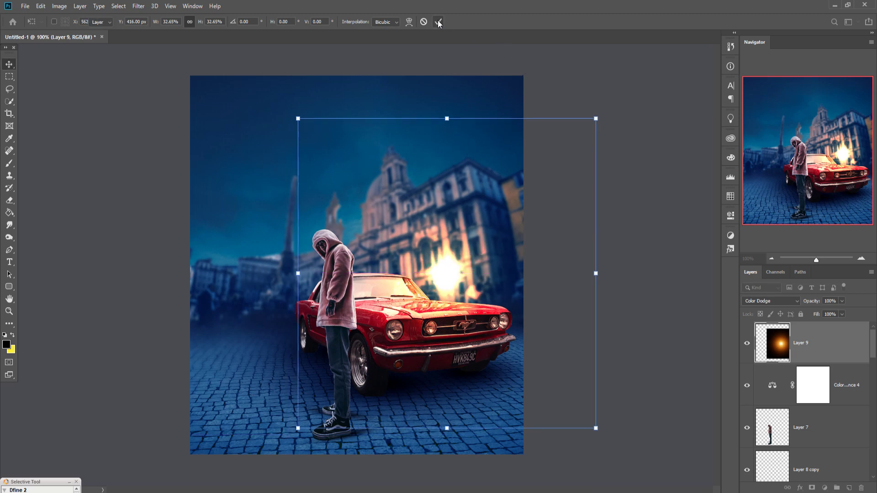
Step: Duplicate the glow Layer 9 into a Layer 9 copy
right_click(848, 353)
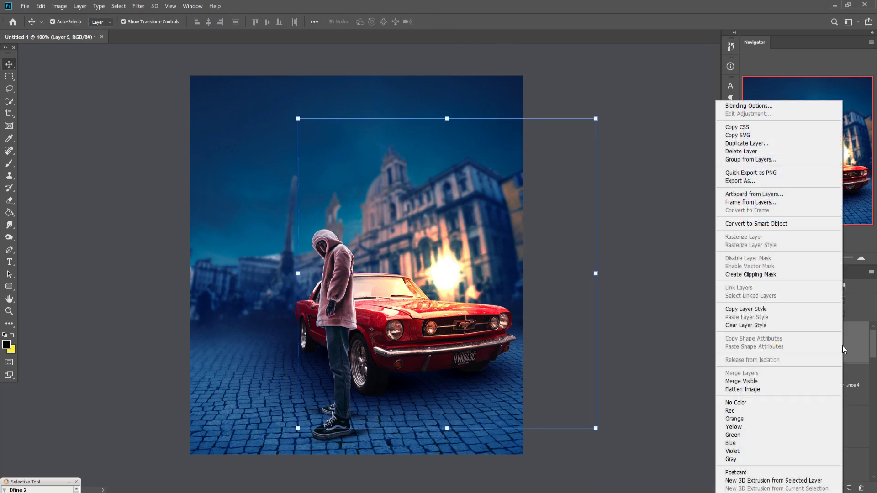
left_click(749, 170)
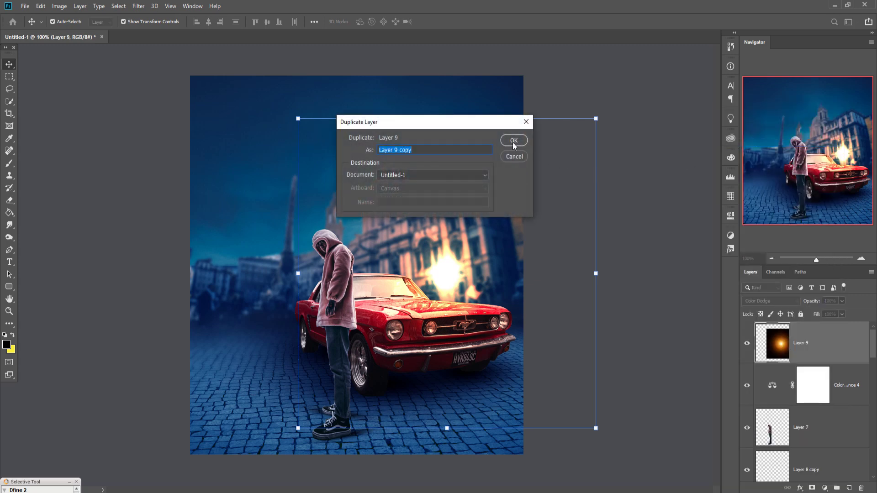
left_click(514, 140)
Step: Shrink the glow copy and position it just left of the hooded man
left_click_drag(458, 272, 275, 284)
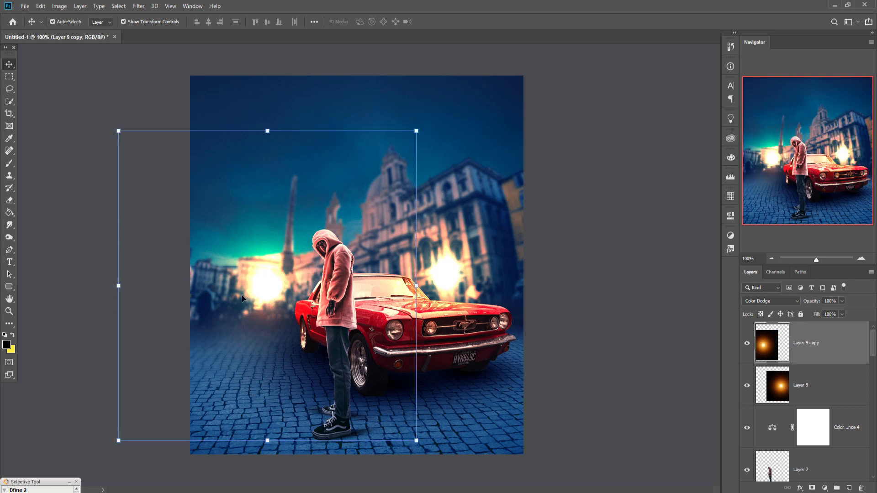
left_click_drag(264, 287, 266, 286)
left_click_drag(416, 131, 312, 237)
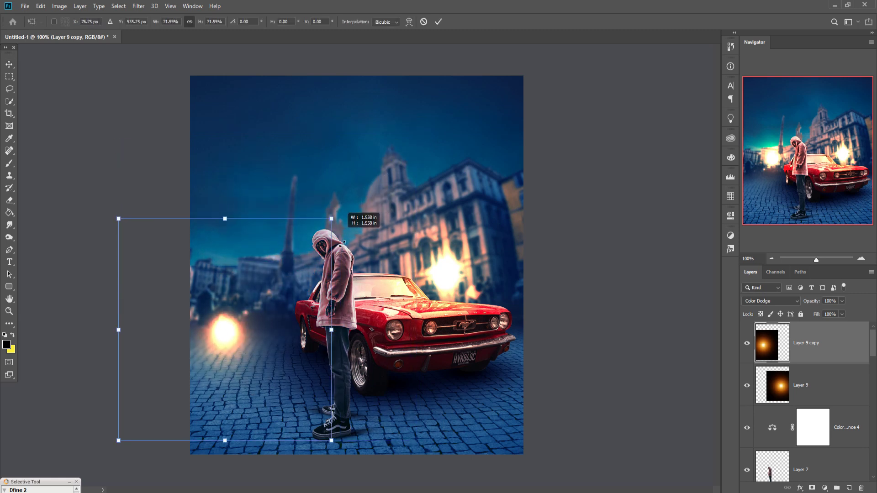
left_click_drag(227, 323, 278, 257)
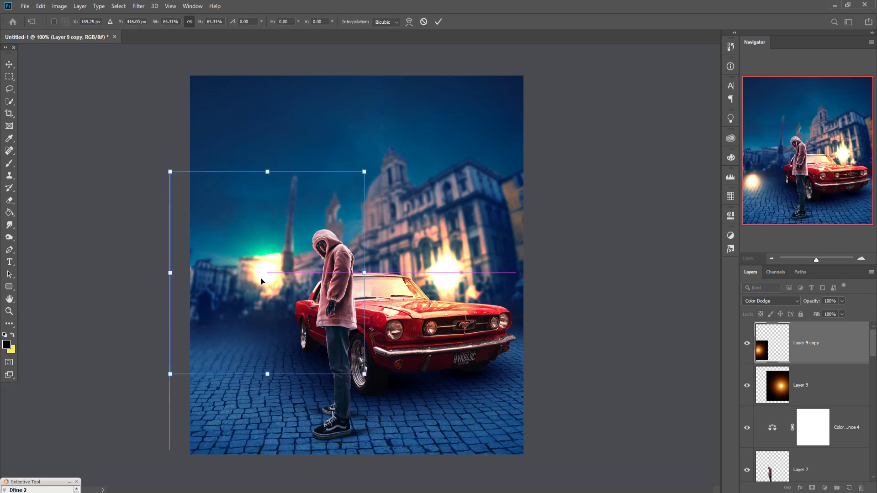
left_click_drag(364, 173, 347, 191)
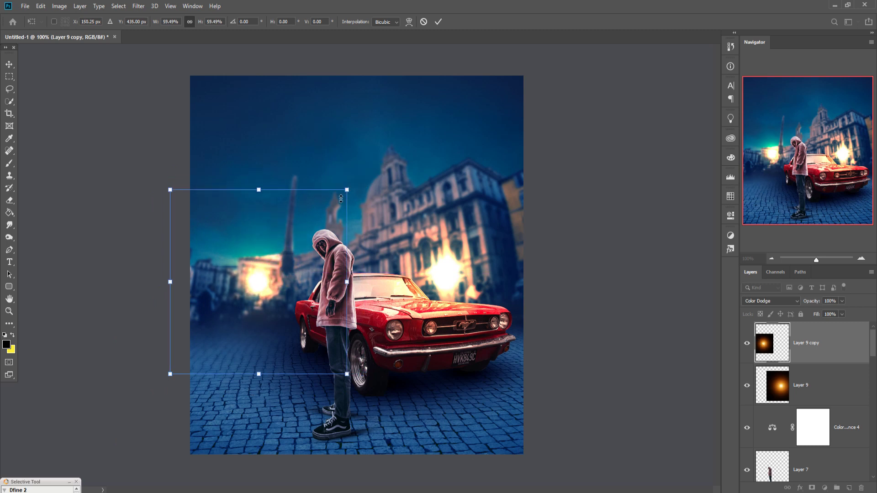
left_click_drag(250, 291, 278, 275)
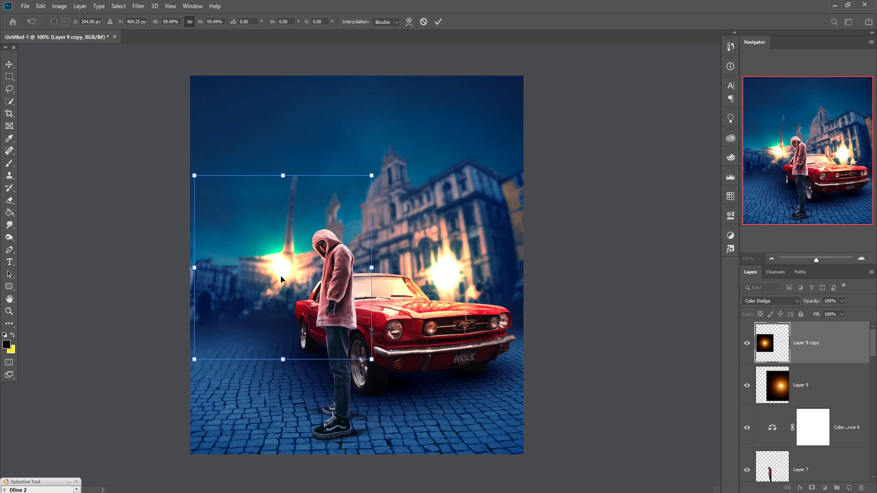
left_click(438, 22)
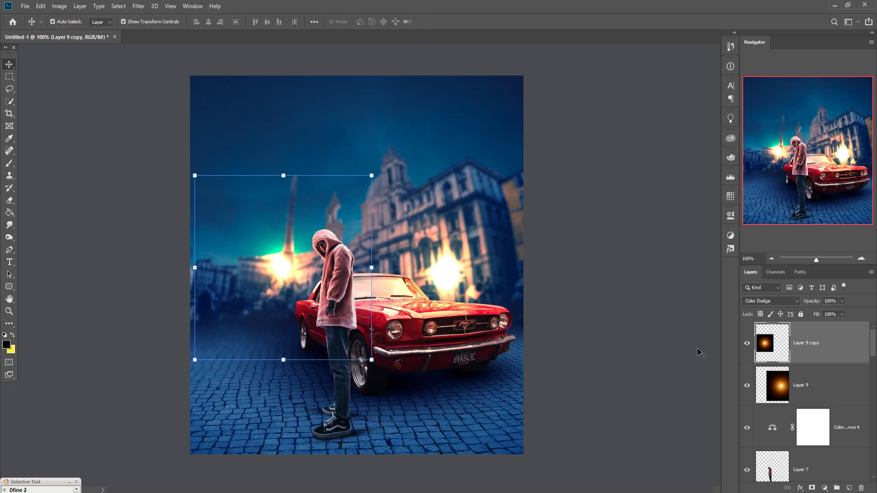
left_click(807, 465)
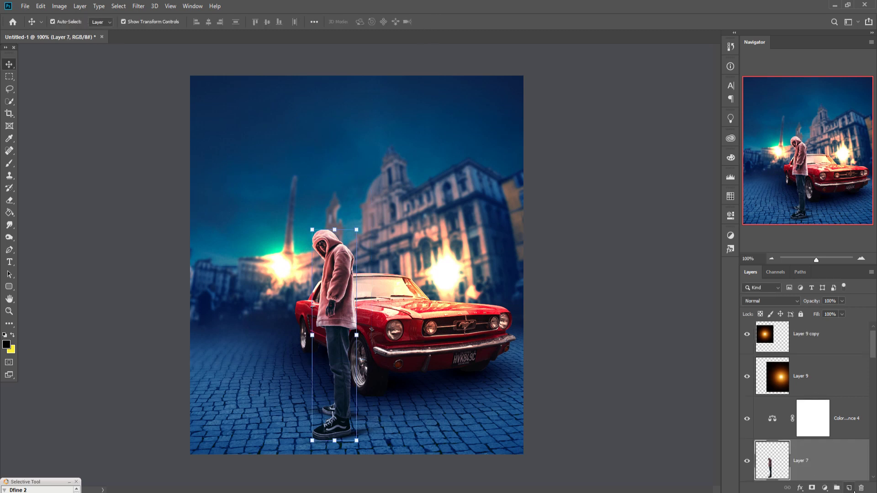
Step: Add a new layer clipped to the hooded man's layer, set to Overlay blending
left_click(849, 488)
right_click(839, 458)
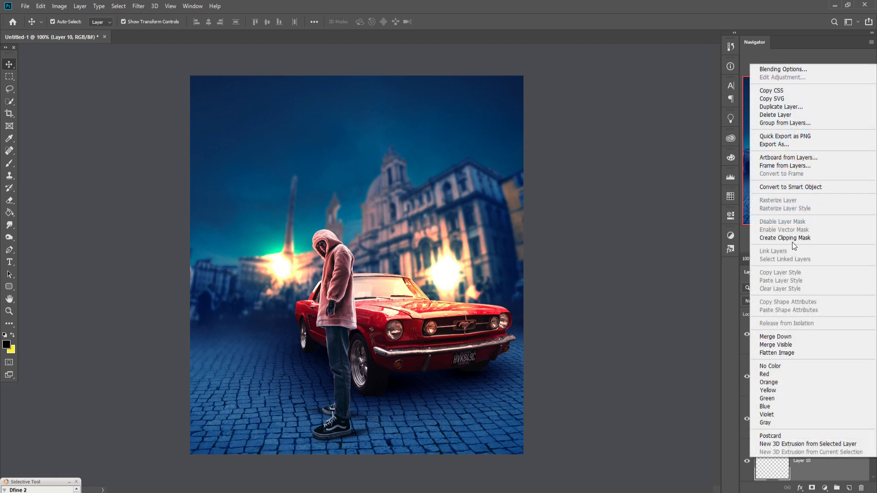
left_click(784, 237)
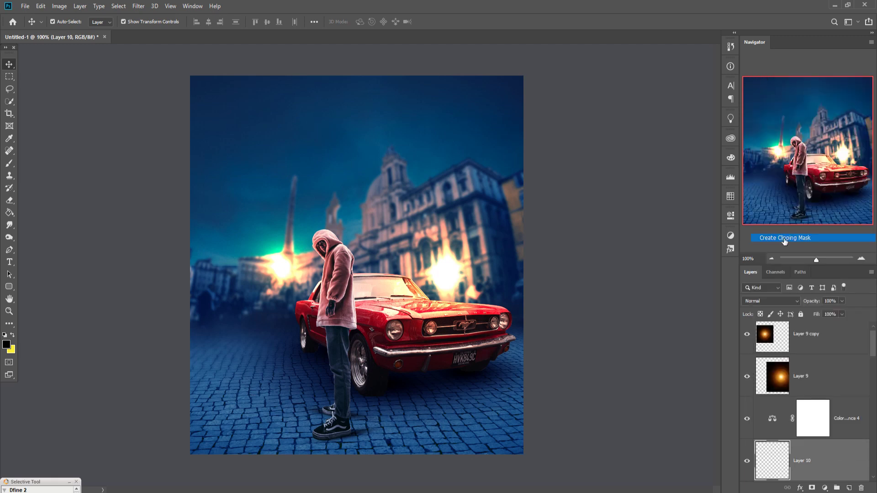
left_click(790, 300)
left_click(764, 374)
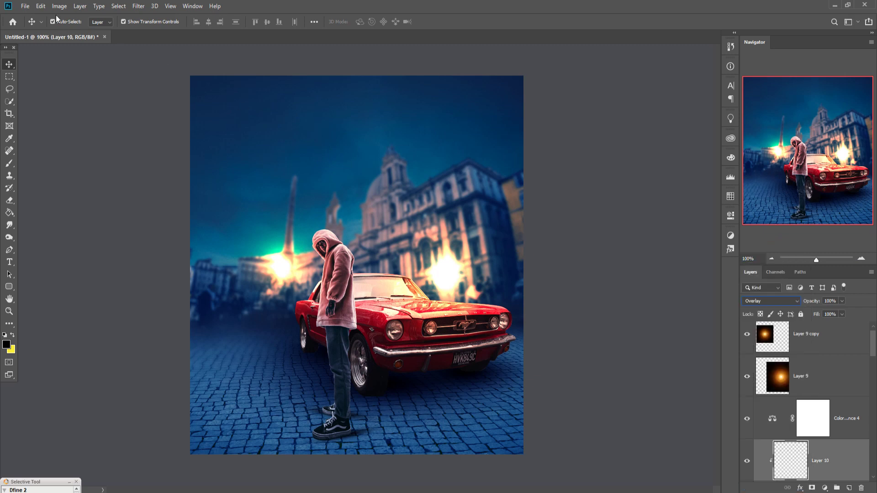
Step: Fill the clipped Overlay layer with 50% grey
left_click(41, 6)
left_click(59, 156)
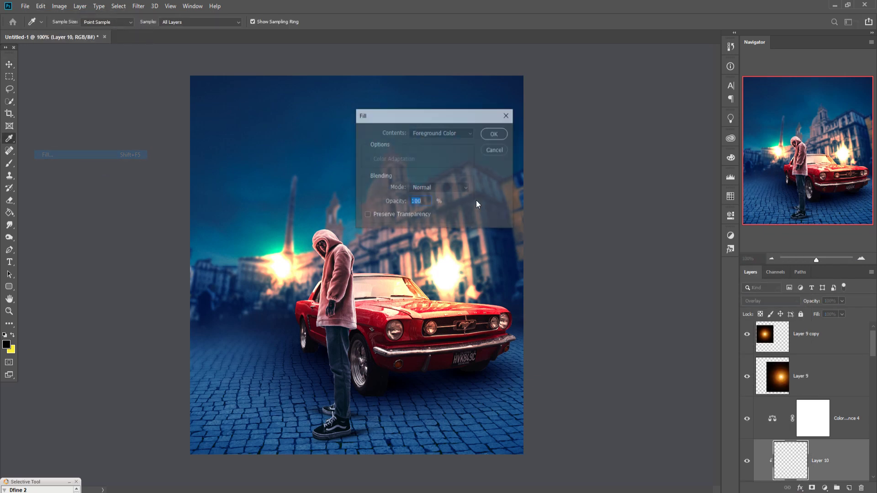
left_click(469, 133)
left_click(417, 212)
left_click(497, 134)
Step: Switch to a smaller Dodge brush and lighten the edge of the hood
key("v")
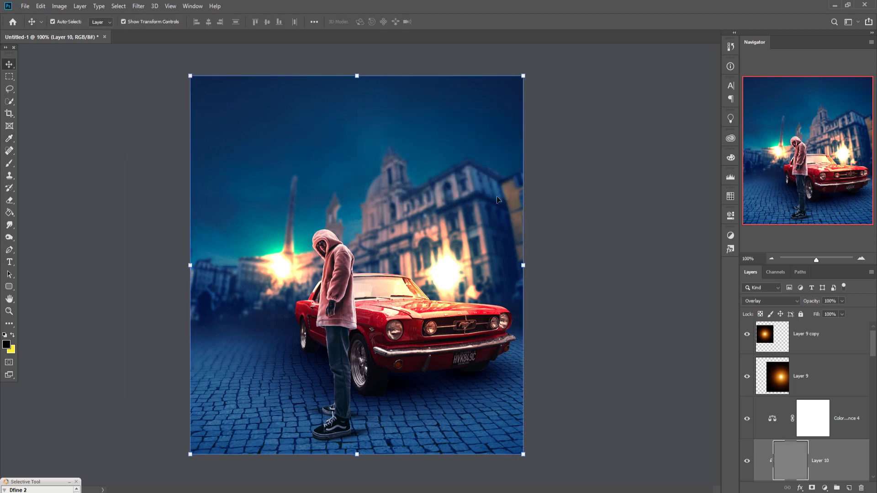
left_click(9, 238)
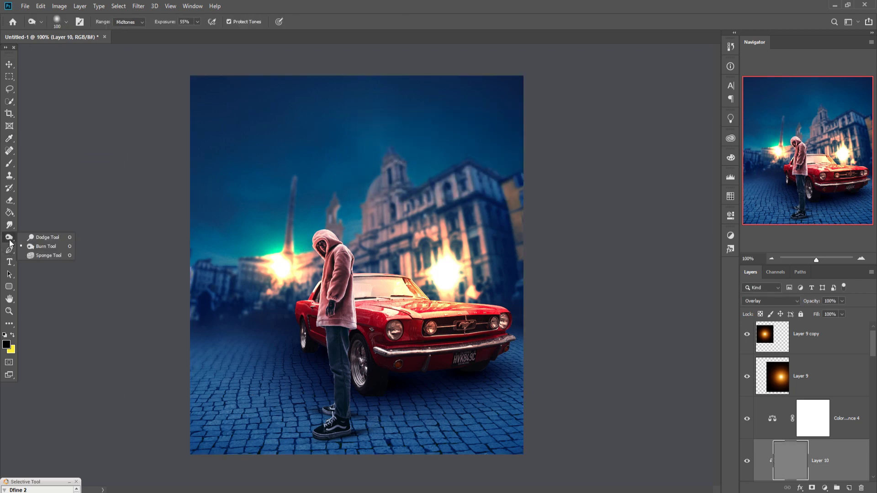
left_click(45, 237)
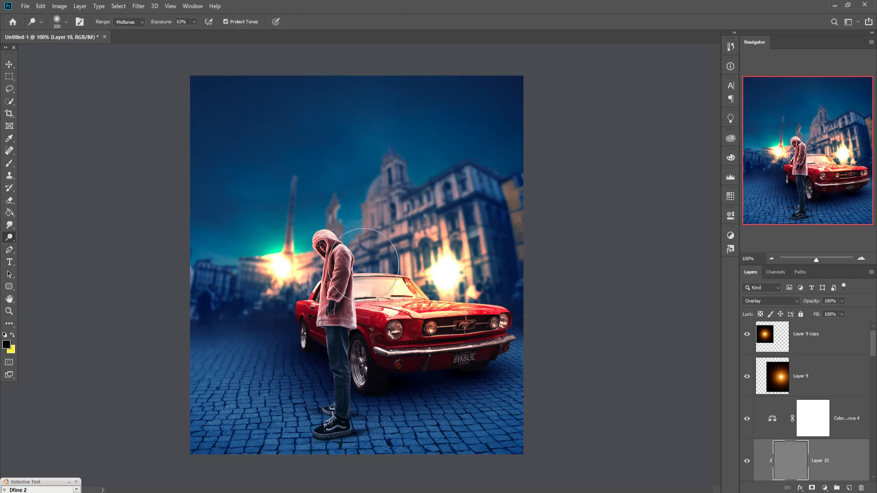
key("bracketleft")
key("bracketleft")
key("bracketleft")
key("bracketleft")
key("bracketleft")
key("bracketleft")
key("bracketleft")
key("bracketleft")
key("bracketleft")
key("bracketleft")
key("bracketleft")
key("bracketleft")
left_click_drag(335, 234, 359, 251)
Step: Raise dodge Exposure to 91% and brighten the edge and front of the hoodie
left_click(195, 21)
left_click_drag(195, 32, 206, 33)
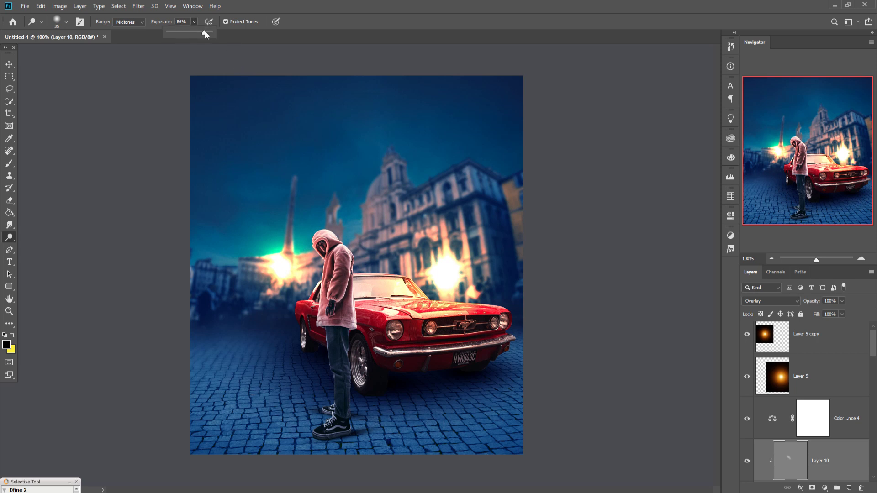
mouse_move(361, 247)
left_mouse_down()
mouse_move(358, 347)
mouse_move(332, 348)
mouse_move(318, 261)
mouse_move(357, 267)
mouse_move(336, 297)
left_mouse_up()
key("bracketleft")
left_click_drag(342, 263, 335, 292)
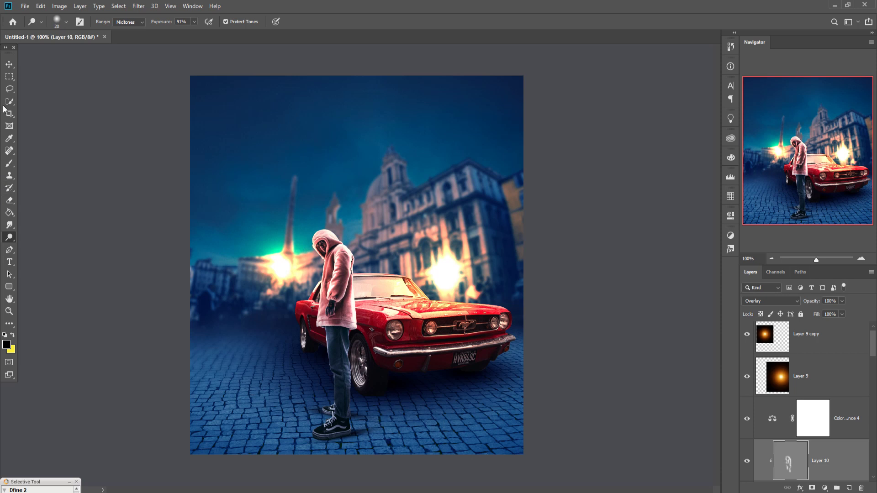
left_click(8, 67)
scroll(838, 366, "up", 1)
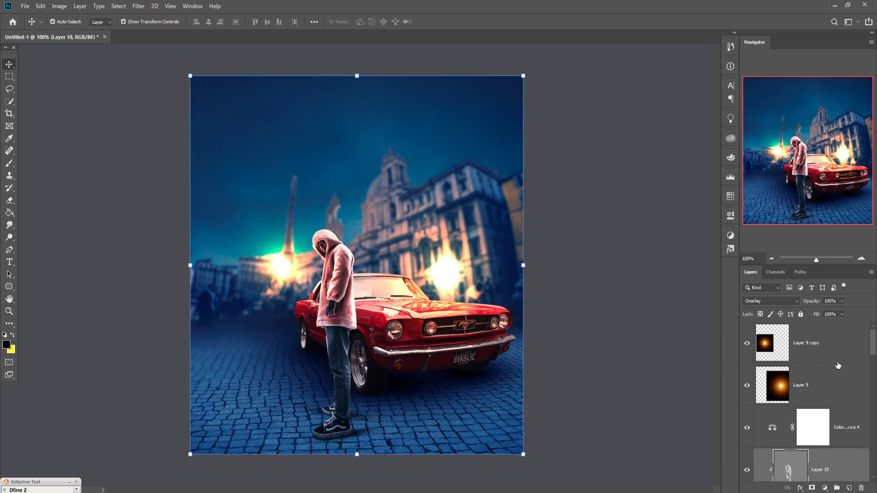
Step: Stamp all visible layers into Layer 11 and duplicate it as Layer 11 copy
left_click(832, 351)
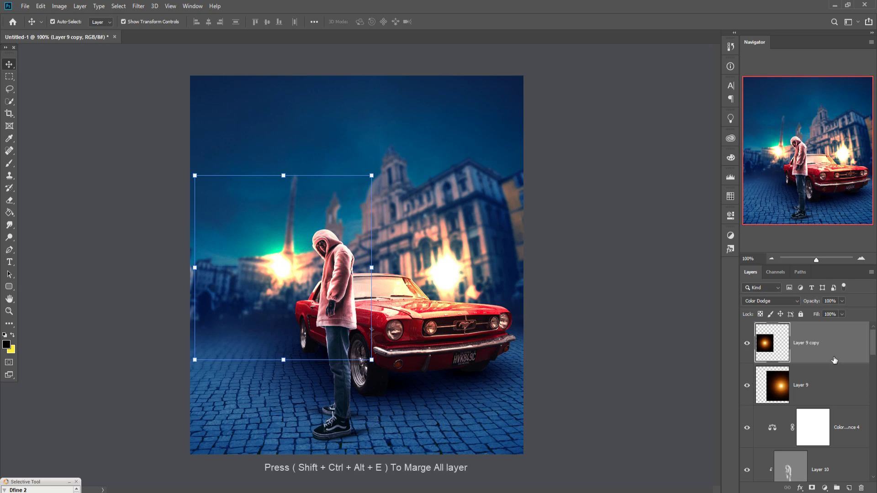
key("ctrl")
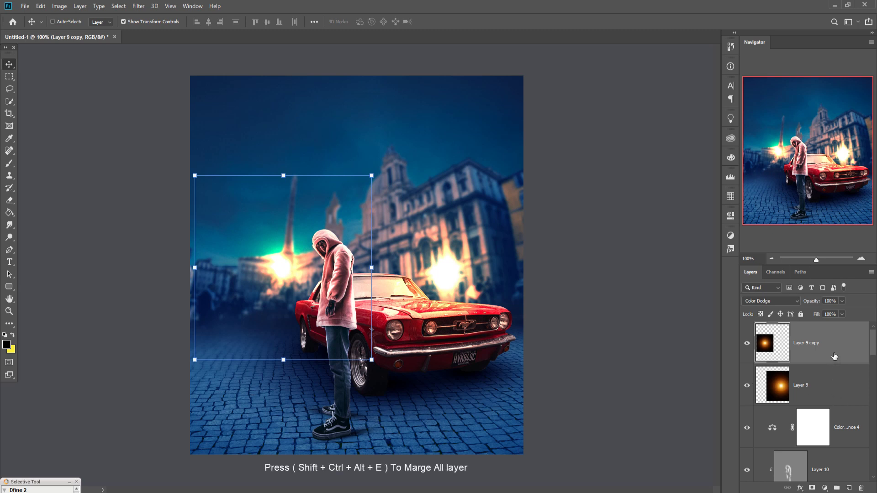
key("shift+ctrl+alt+e")
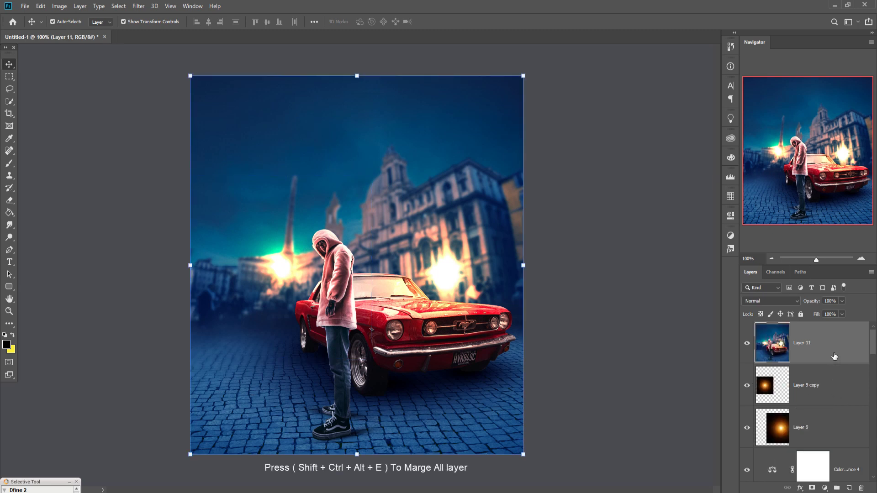
right_click(832, 352)
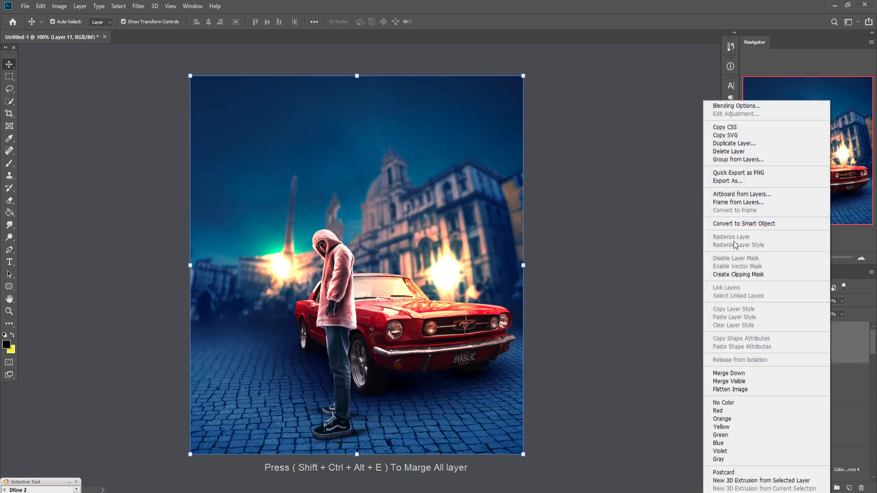
left_click(729, 150)
left_click(521, 142)
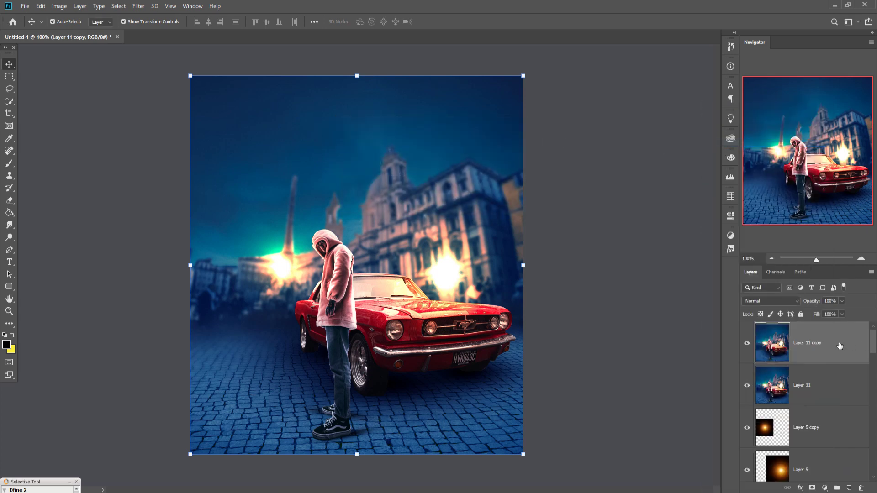
left_click(138, 6)
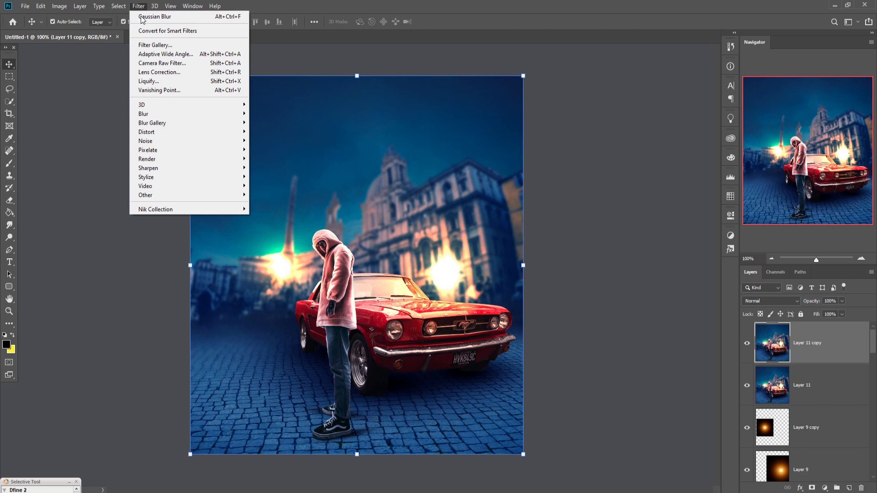
Step: Apply Camera Raw to Layer 11 copy with more saturation, stronger sharpening and a dark vignette
left_click(148, 63)
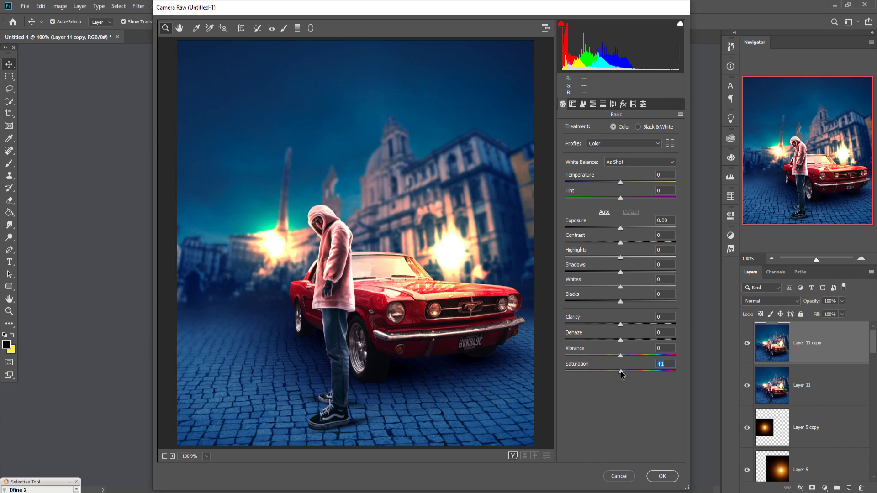
left_click_drag(621, 374, 633, 374)
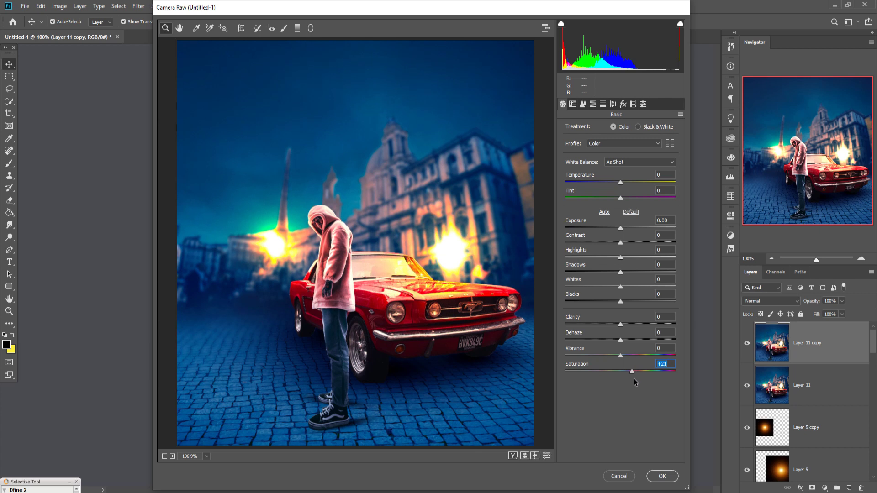
left_click_drag(631, 372, 635, 371)
left_click(582, 103)
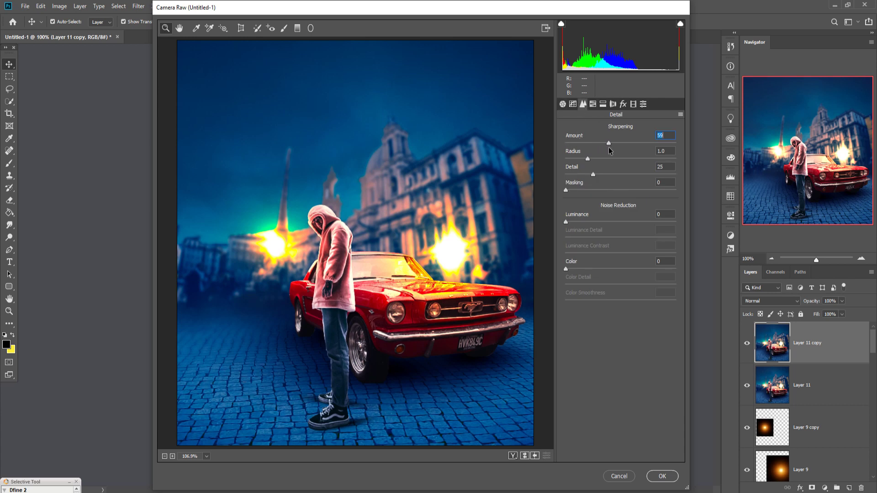
left_click_drag(609, 148, 618, 147)
left_click(623, 104)
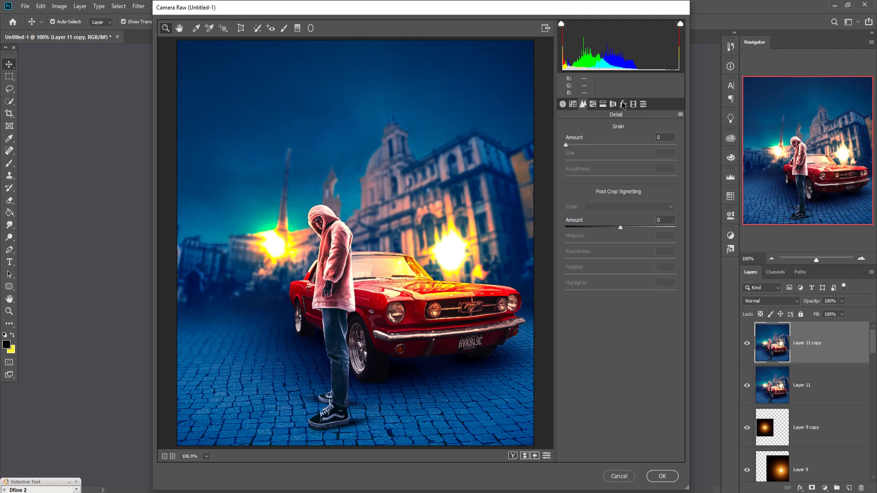
left_click_drag(620, 226, 609, 228)
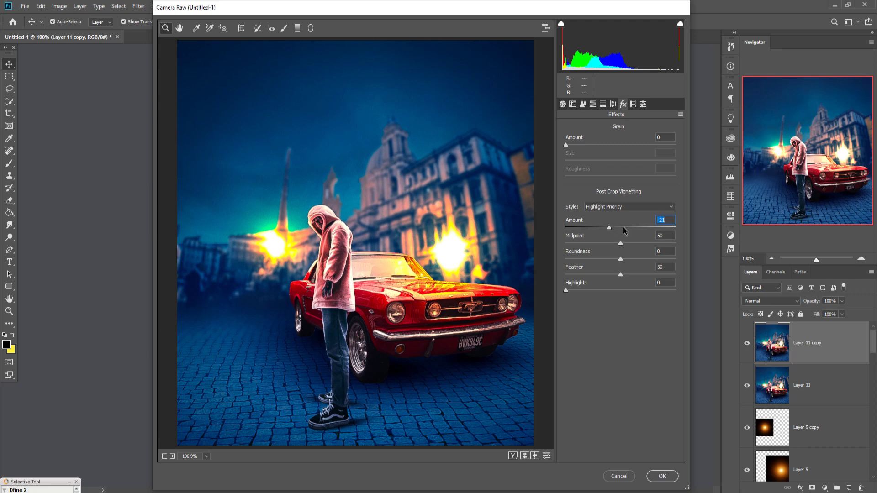
left_click(663, 476)
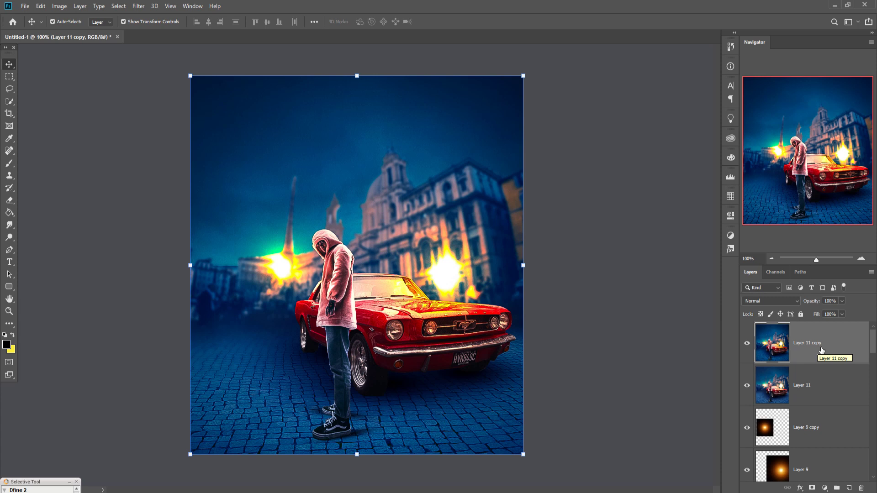
Step: Launch Color Efex Pro 4 from the Nik Collection filters on the merged copy
left_click(138, 6)
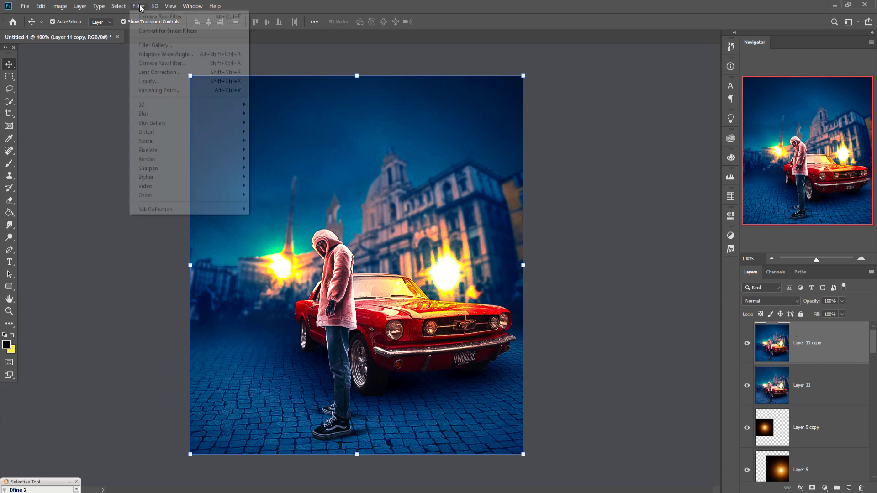
mouse_move(156, 209)
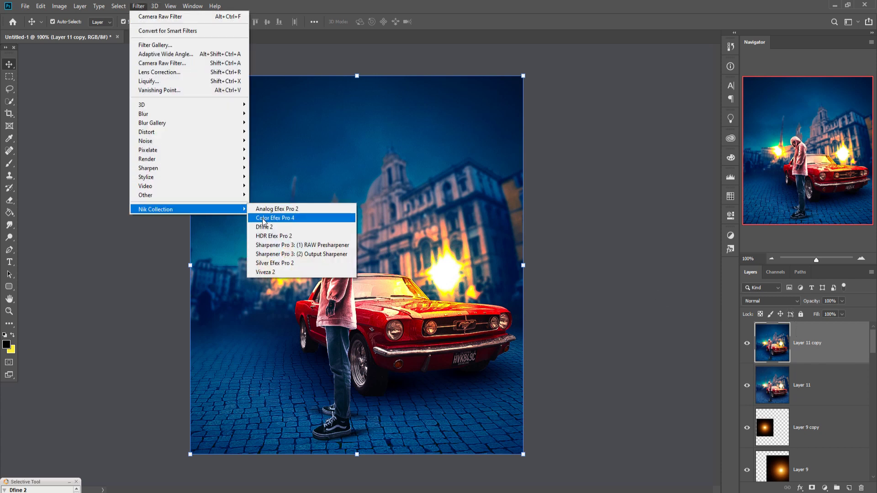
left_click(263, 220)
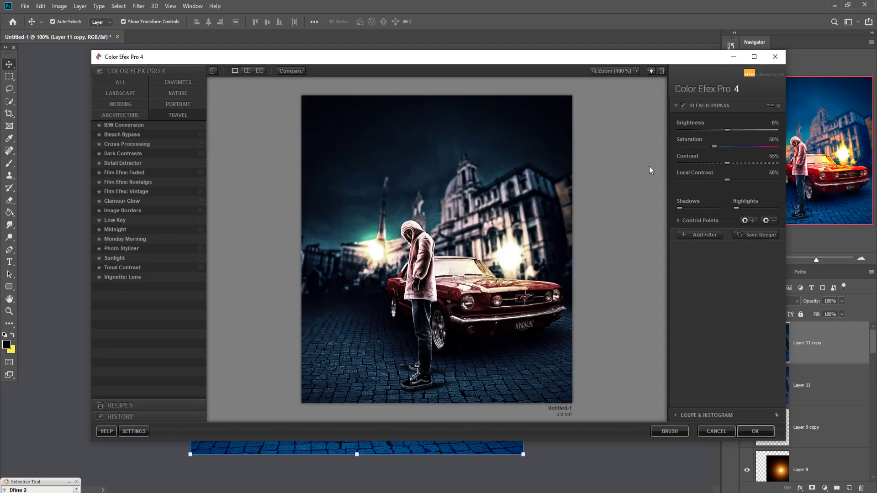
Step: Apply Cross Processing method G05 at about 17% strength with Shadows at 20%
left_click(119, 135)
left_click(119, 144)
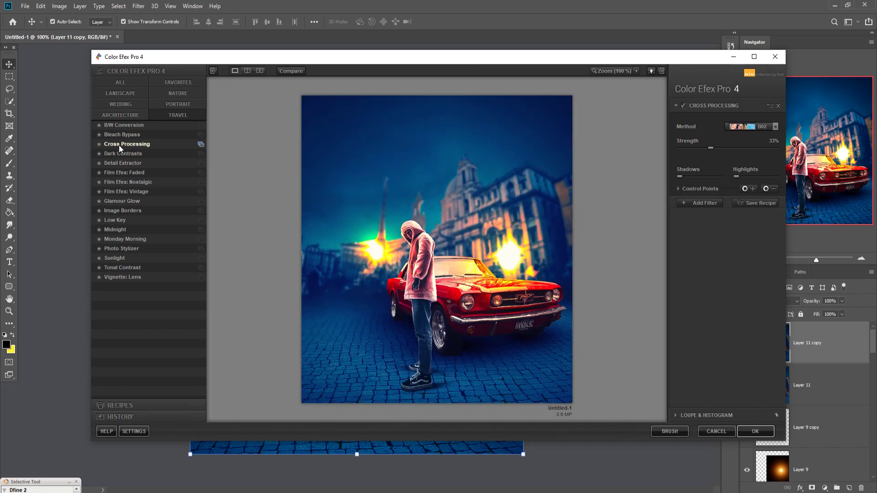
left_click(775, 126)
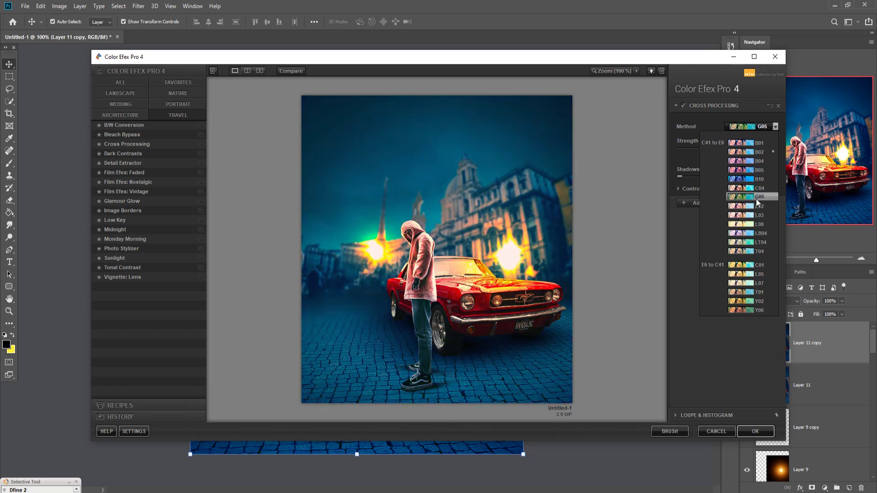
left_click(756, 199)
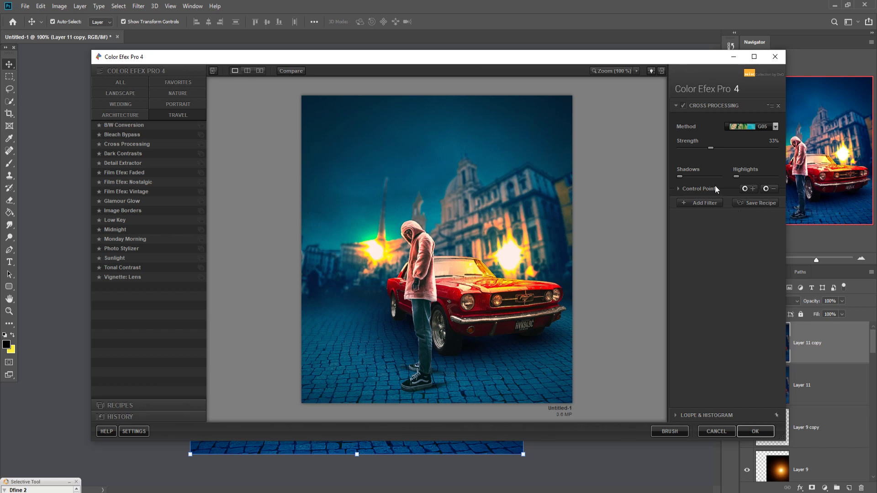
mouse_move(681, 176)
left_mouse_down()
mouse_move(695, 176)
mouse_move(668, 170)
left_mouse_up()
left_click_drag(710, 147, 692, 147)
left_click_drag(680, 176, 689, 179)
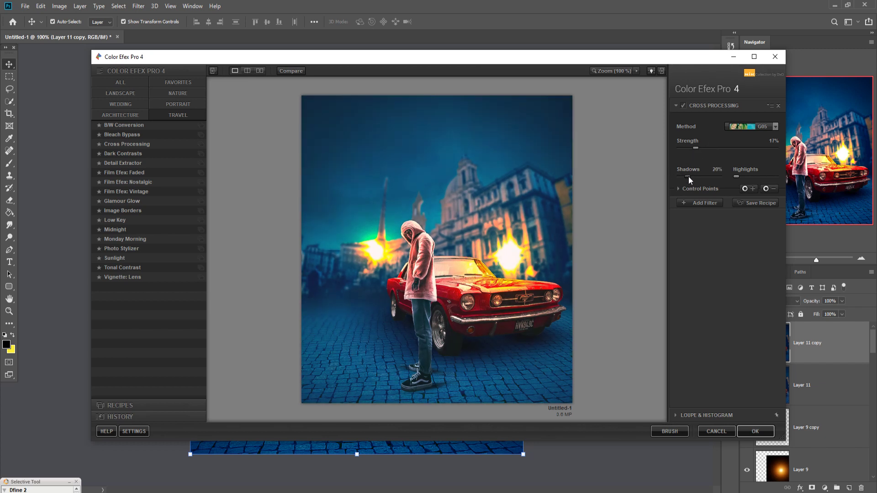
left_click(755, 431)
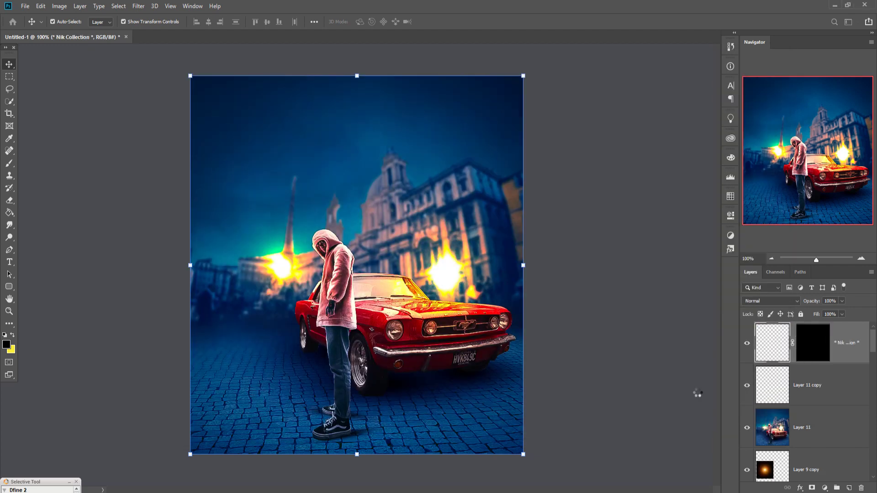